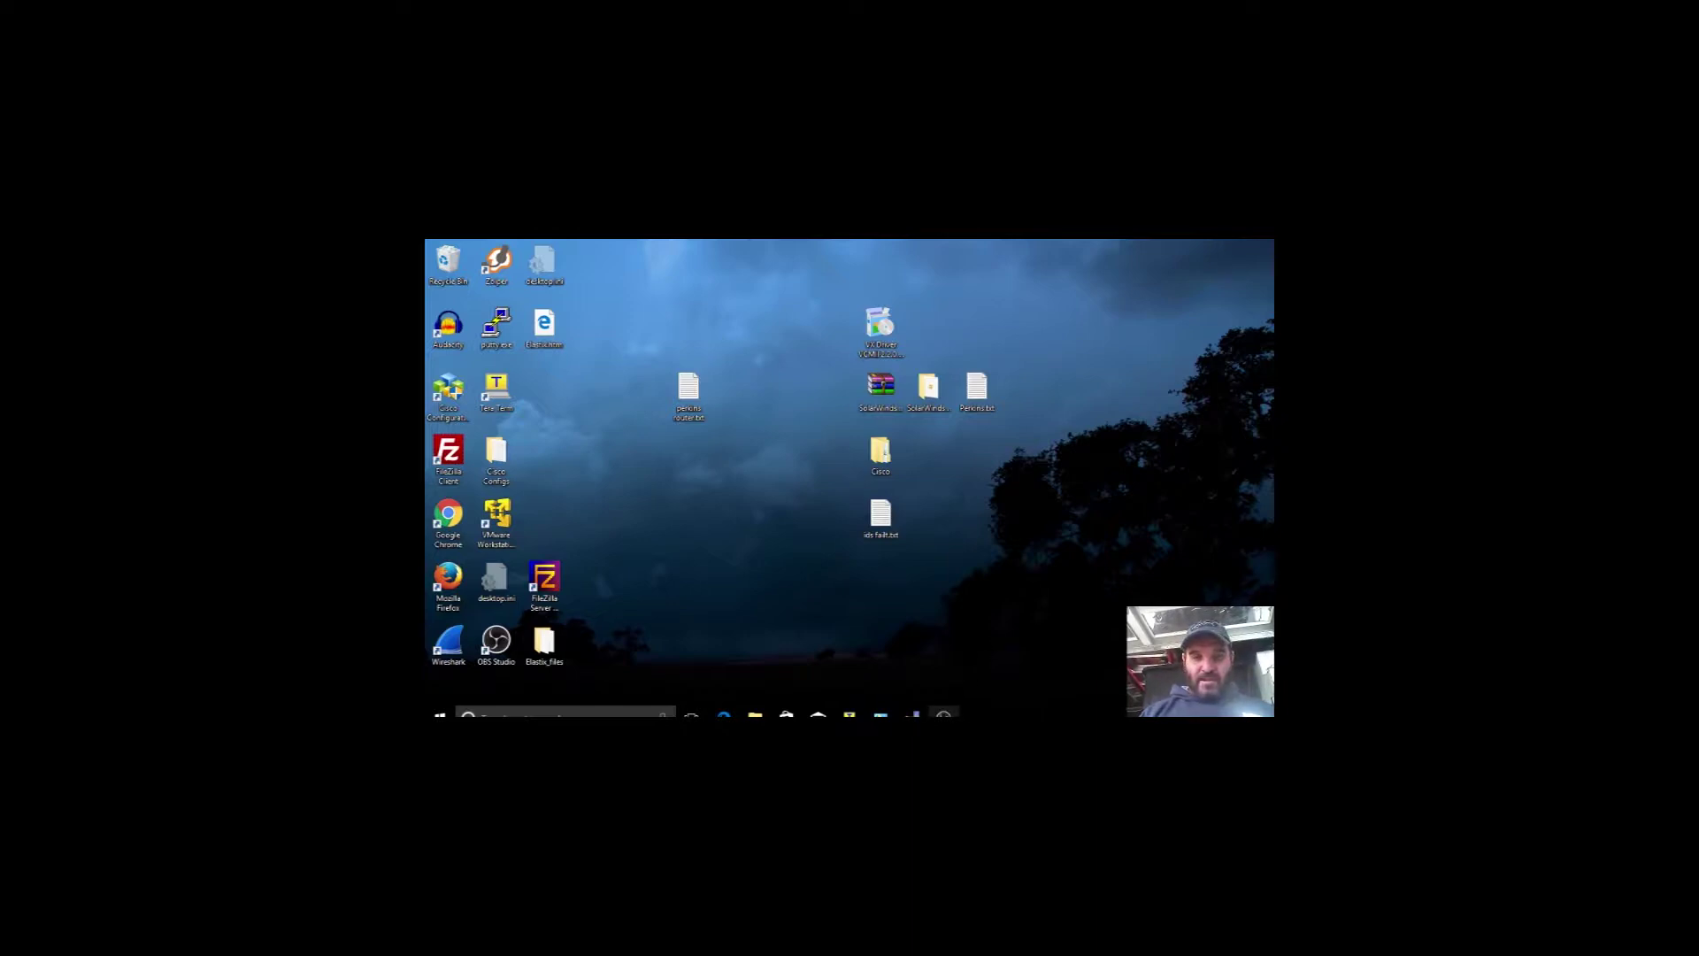
Bring up the COM7 console, confirm the ap# prompt answers, then restore and raise the window
{"action": "left_click", "coordinate": [849, 715]}
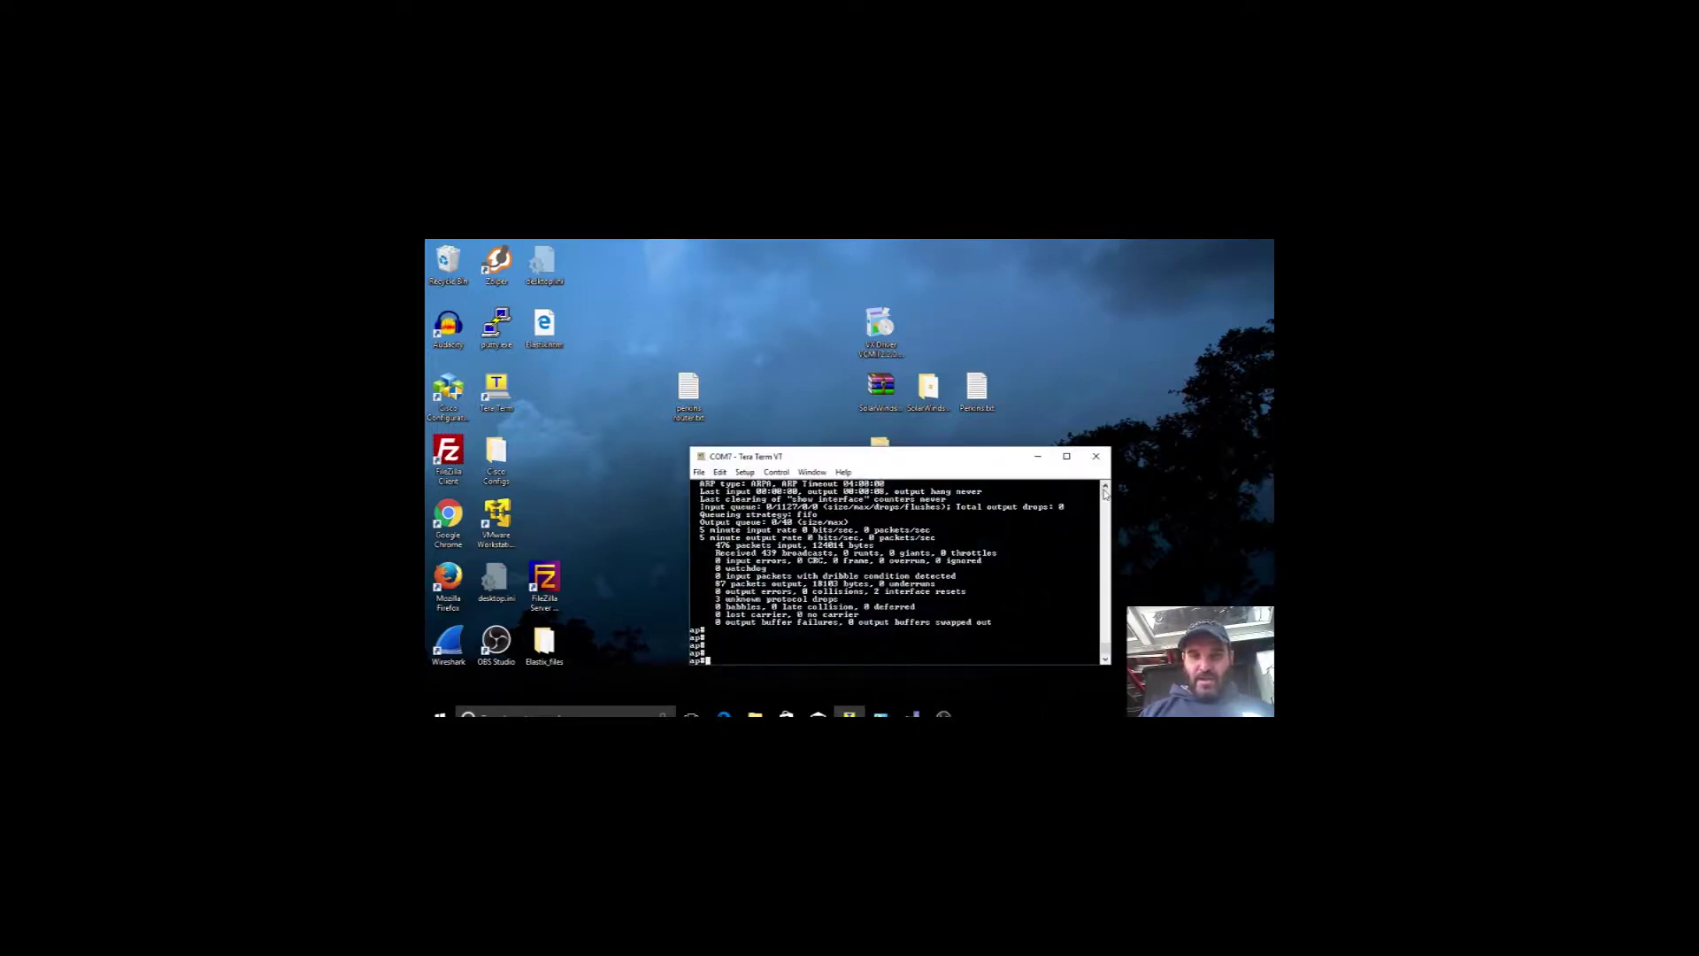
{"action": "left_click", "coordinate": [1066, 455]}
{"action": "key", "text": "Return"}
{"action": "key", "text": "Return"}
{"action": "key", "text": "Return"}
{"action": "key", "text": "Return"}
{"action": "key", "text": "Return"}
{"action": "key", "text": "Return"}
{"action": "key", "text": "Return"}
{"action": "key", "text": "Return"}
{"action": "key", "text": "Return"}
{"action": "key", "text": "Return"}
{"action": "key", "text": "Return"}
{"action": "key", "text": "Return"}
{"action": "key", "text": "Return"}
{"action": "key", "text": "Return"}
{"action": "key", "text": "Return"}
{"action": "key", "text": "Return"}
{"action": "key", "text": "Return"}
{"action": "key", "text": "Return"}
{"action": "key", "text": "Return"}
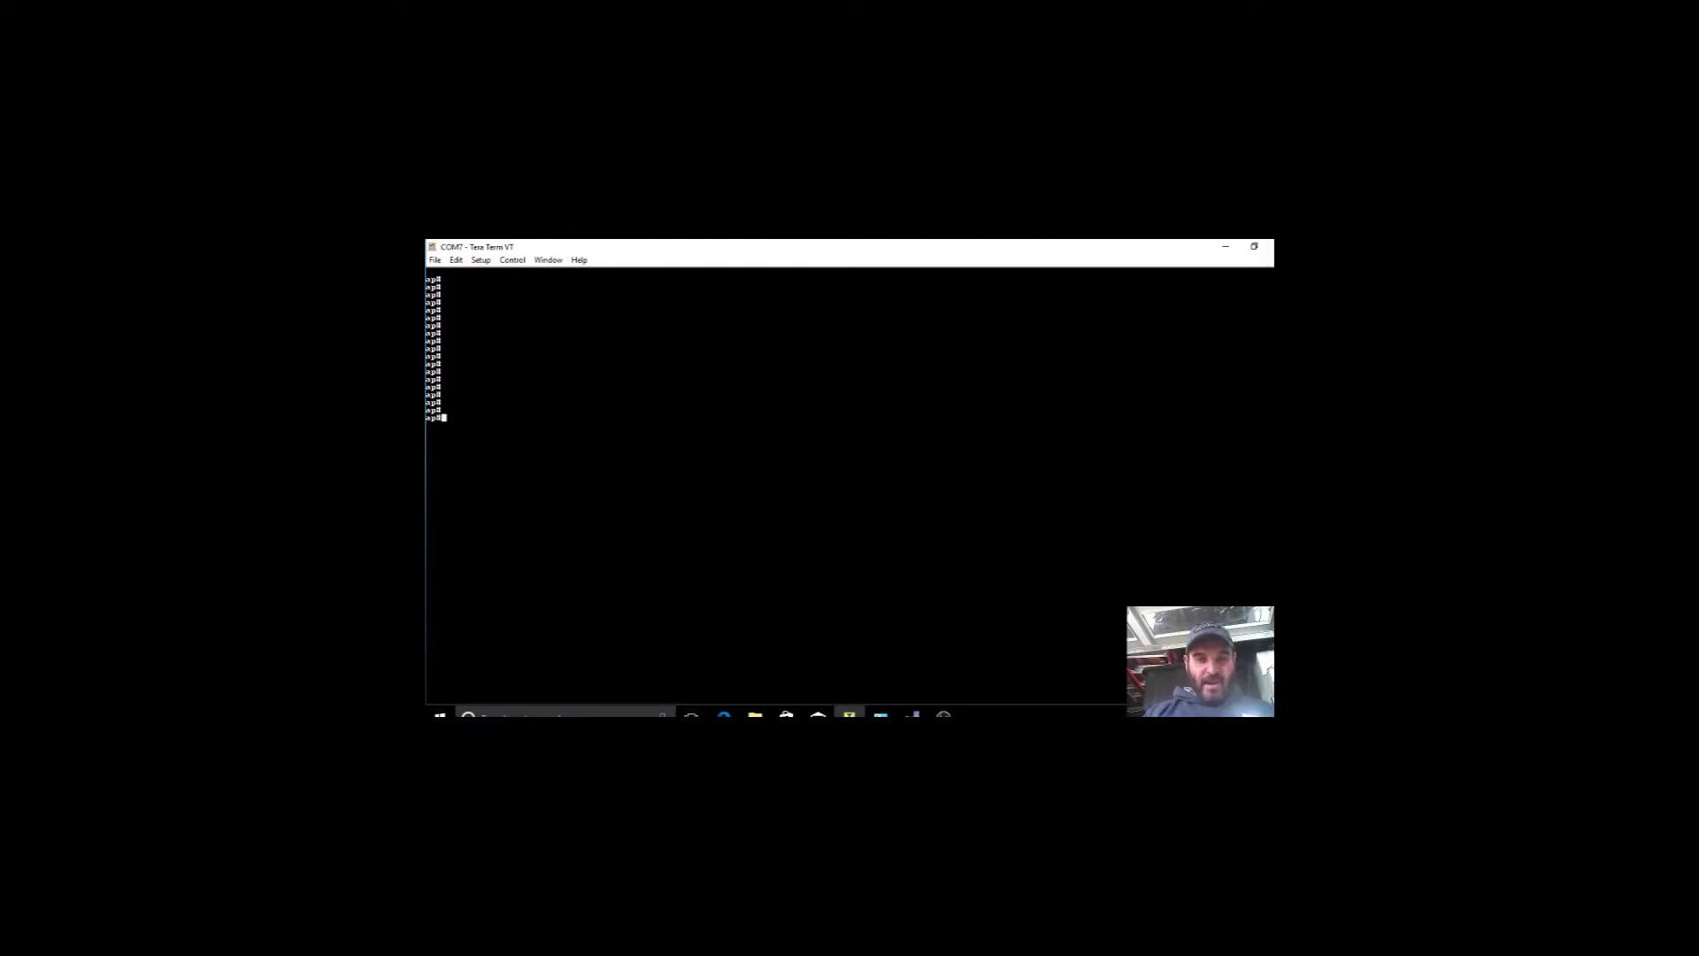
{"action": "left_click", "coordinate": [1254, 247]}
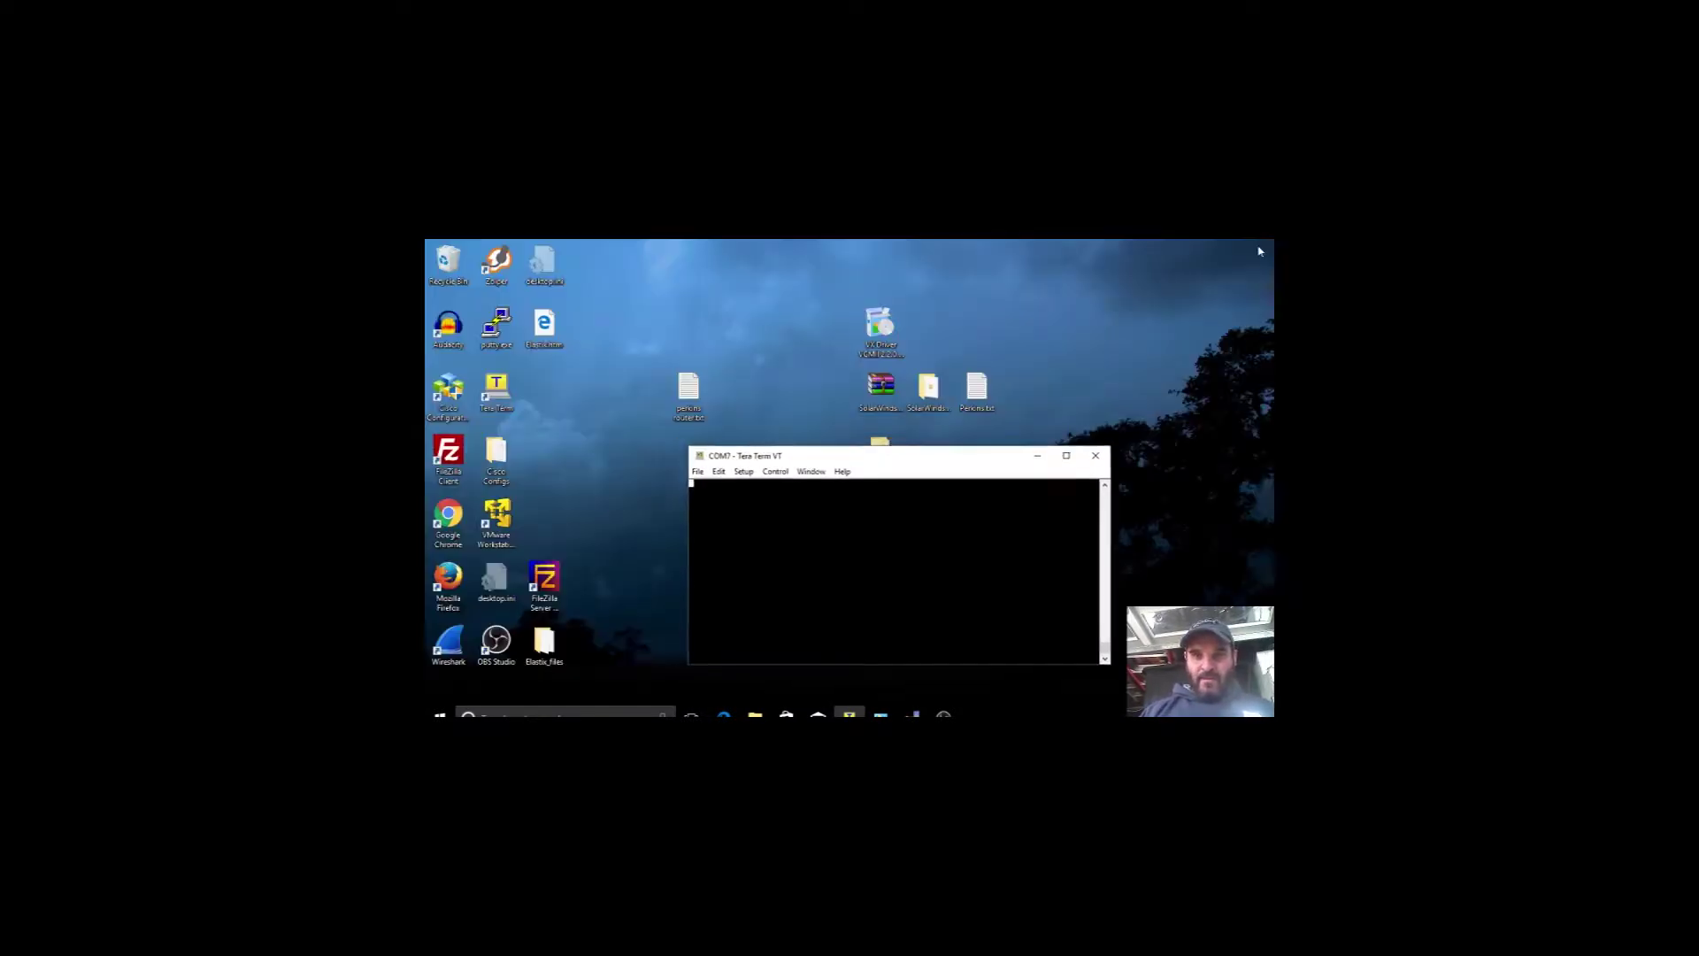
{"action": "left_click_drag", "start_coordinate": [936, 457], "coordinate": [952, 398]}
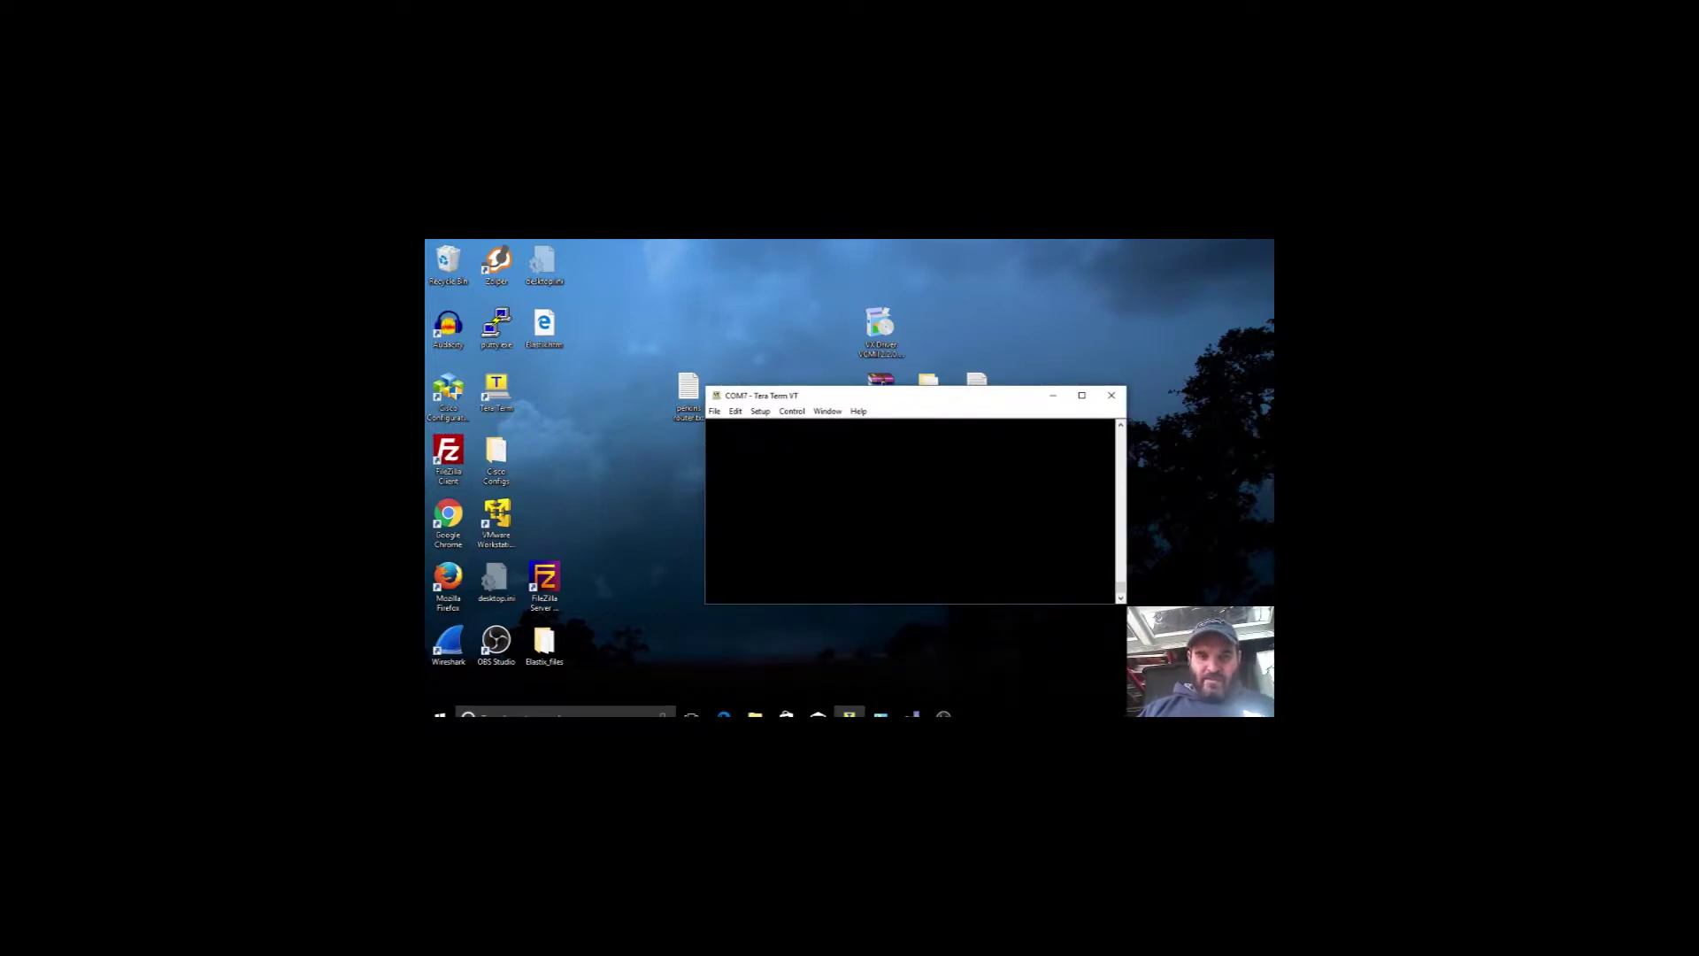
Confirm TFTP-Root holds the c1130 tar and c1130-k9w7-tar.default image, then bring up the TFTP server log
{"action": "left_click", "coordinate": [755, 714]}
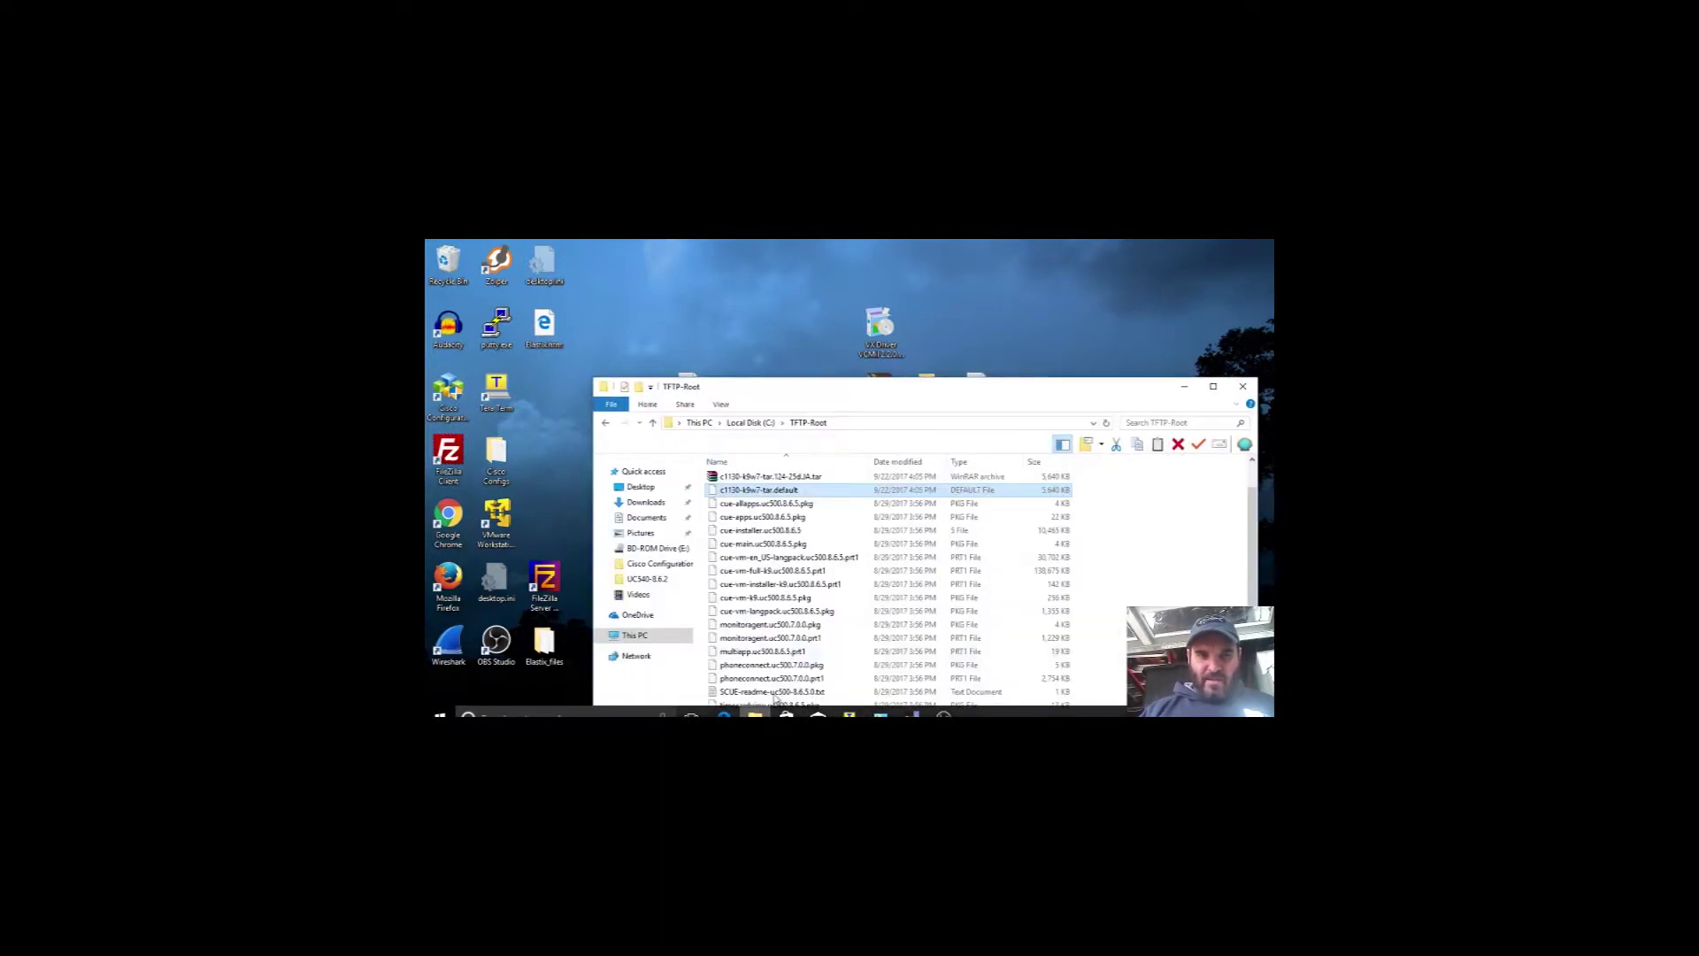
{"action": "left_click_drag", "start_coordinate": [894, 384], "coordinate": [875, 322]}
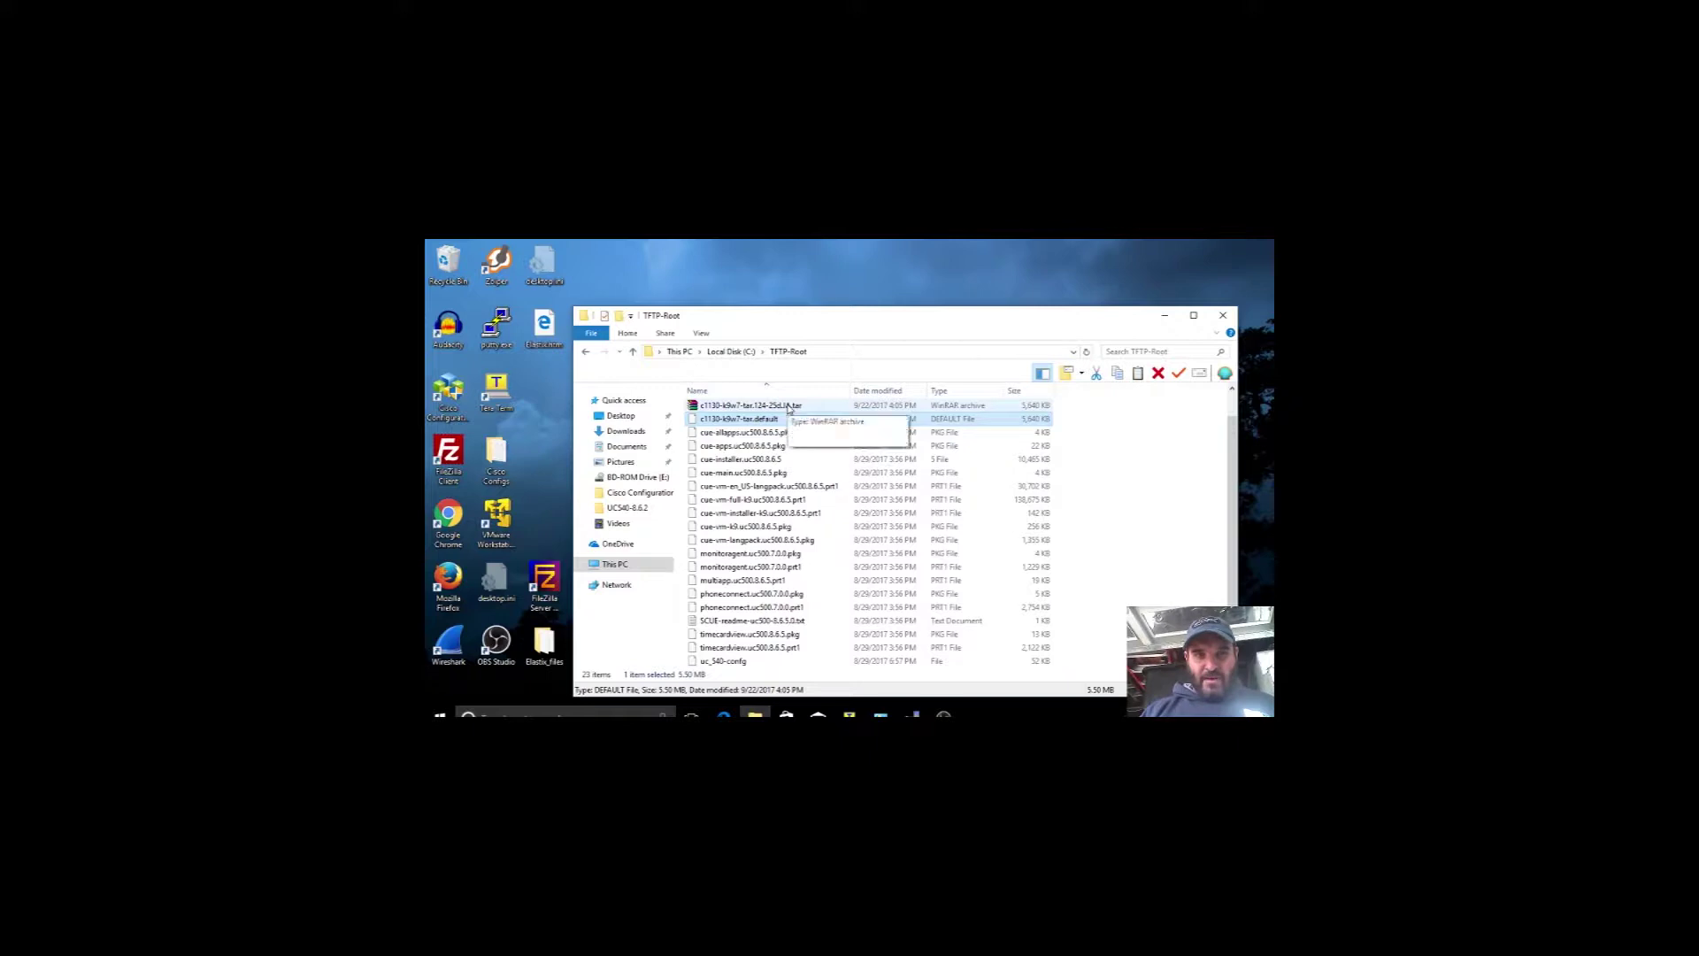
{"action": "left_click", "coordinate": [788, 406]}
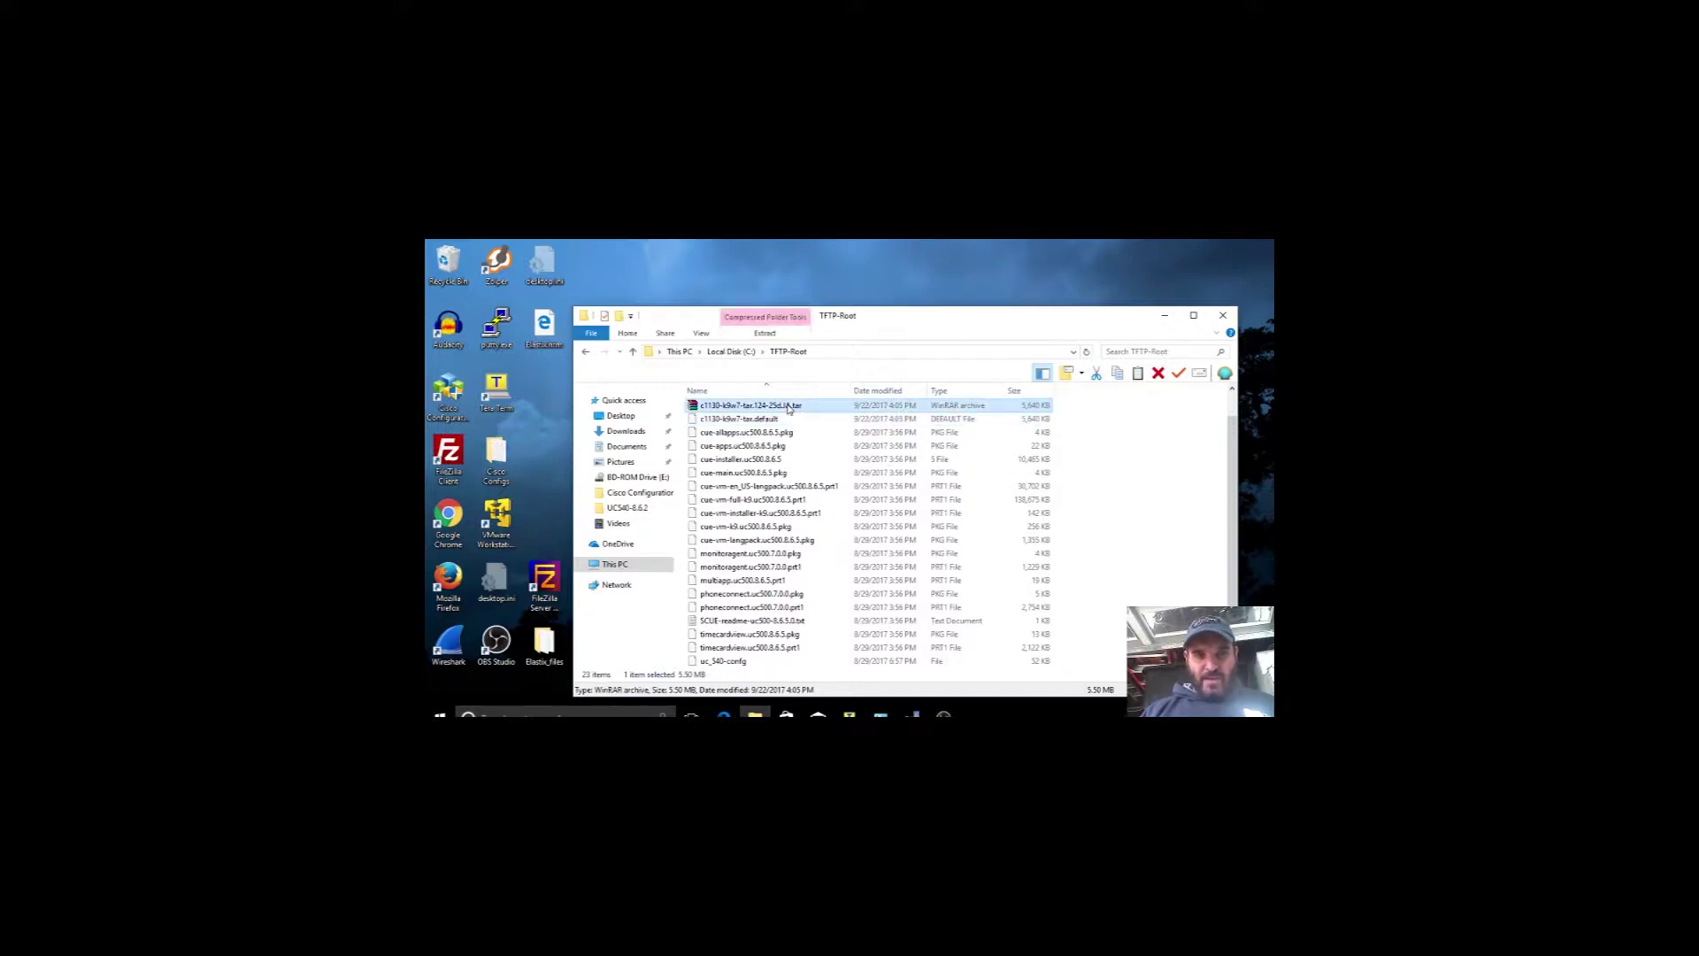
{"action": "left_click", "coordinate": [775, 420]}
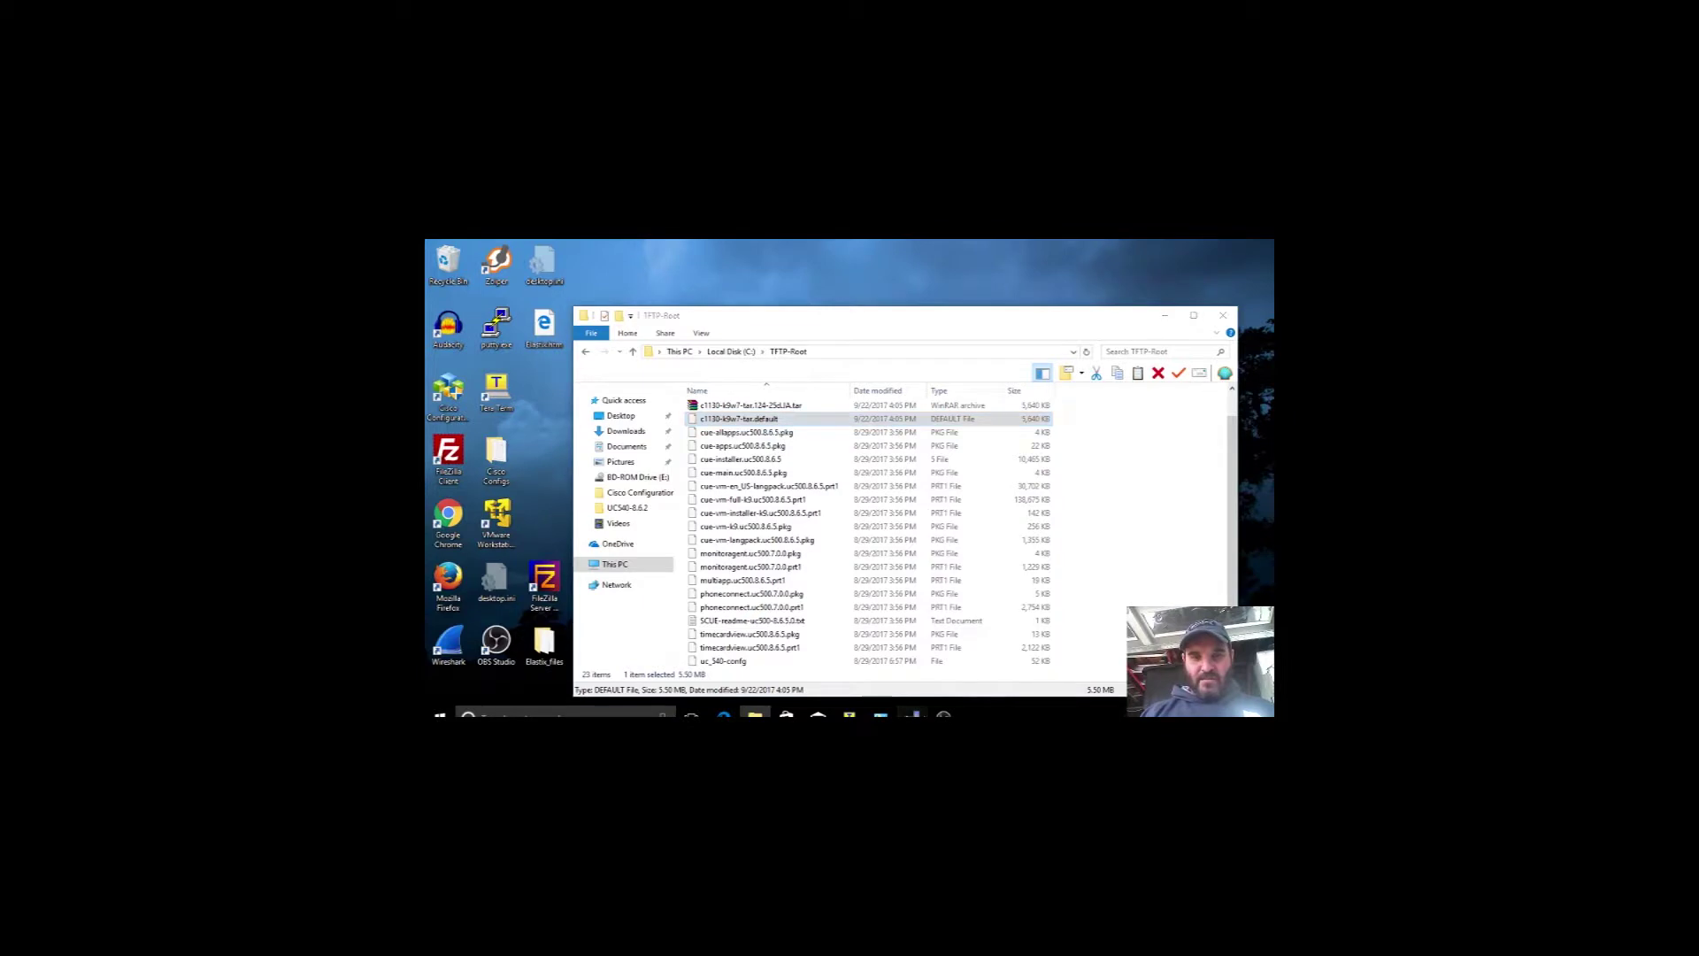
{"action": "left_click", "coordinate": [911, 713]}
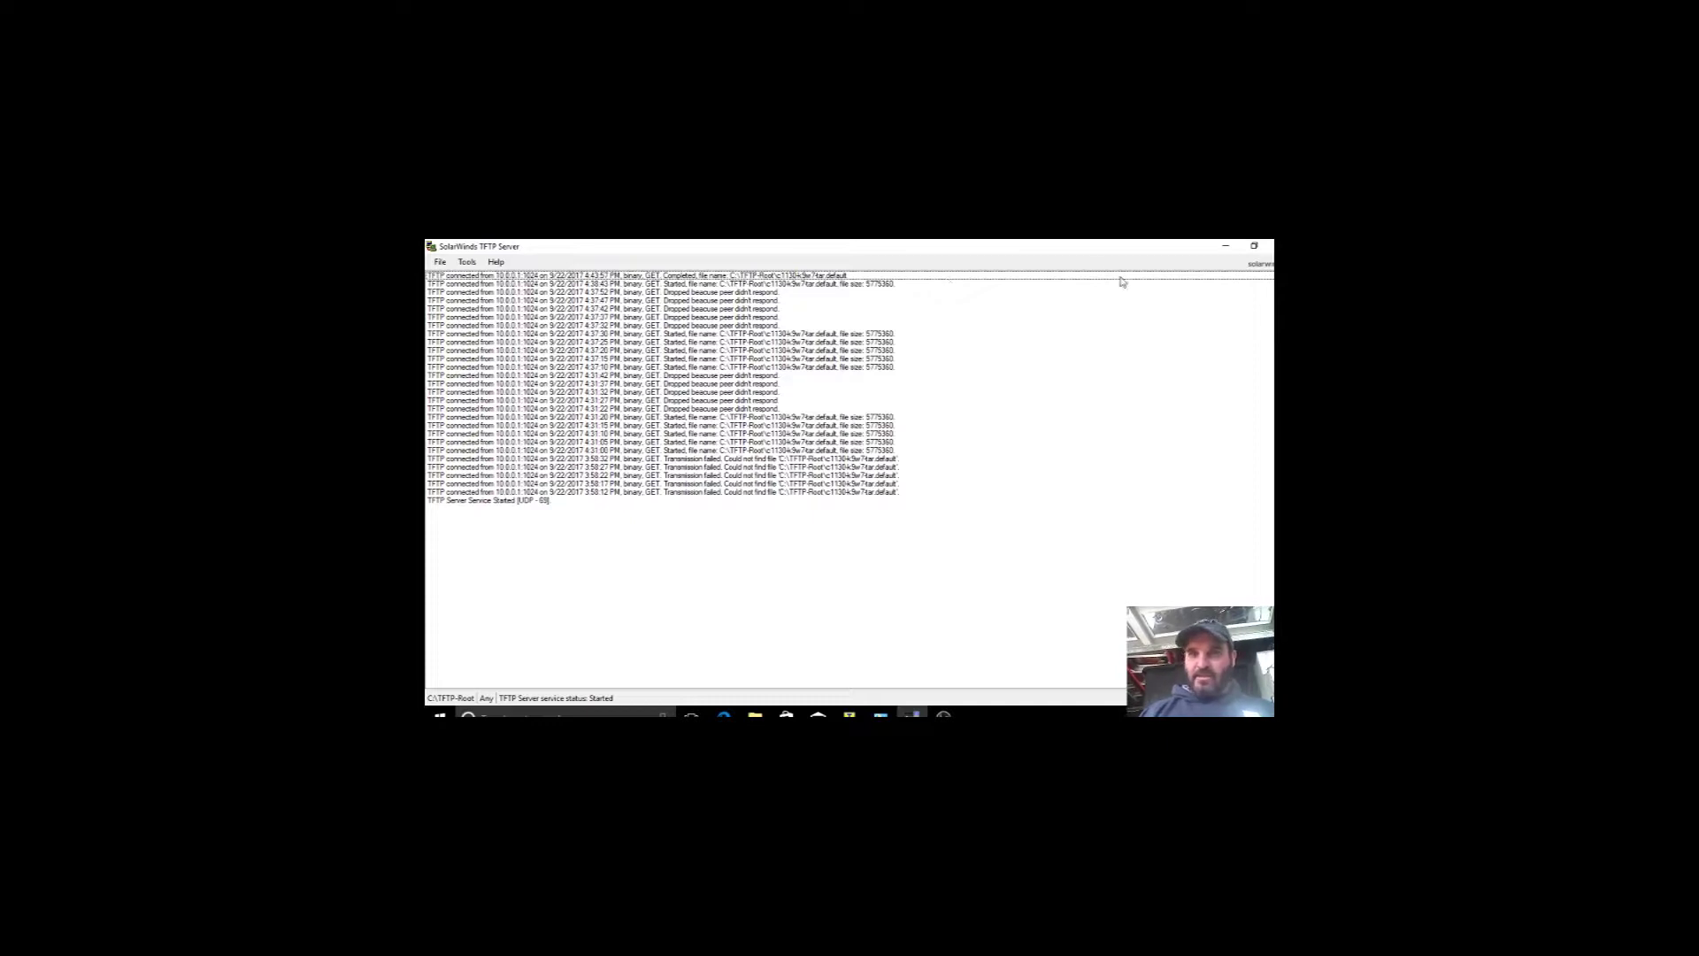
Minimize the SolarWinds TFTP Server and TFTP-Root windows so the Tera Term console stays visible
{"action": "left_click", "coordinate": [1225, 247]}
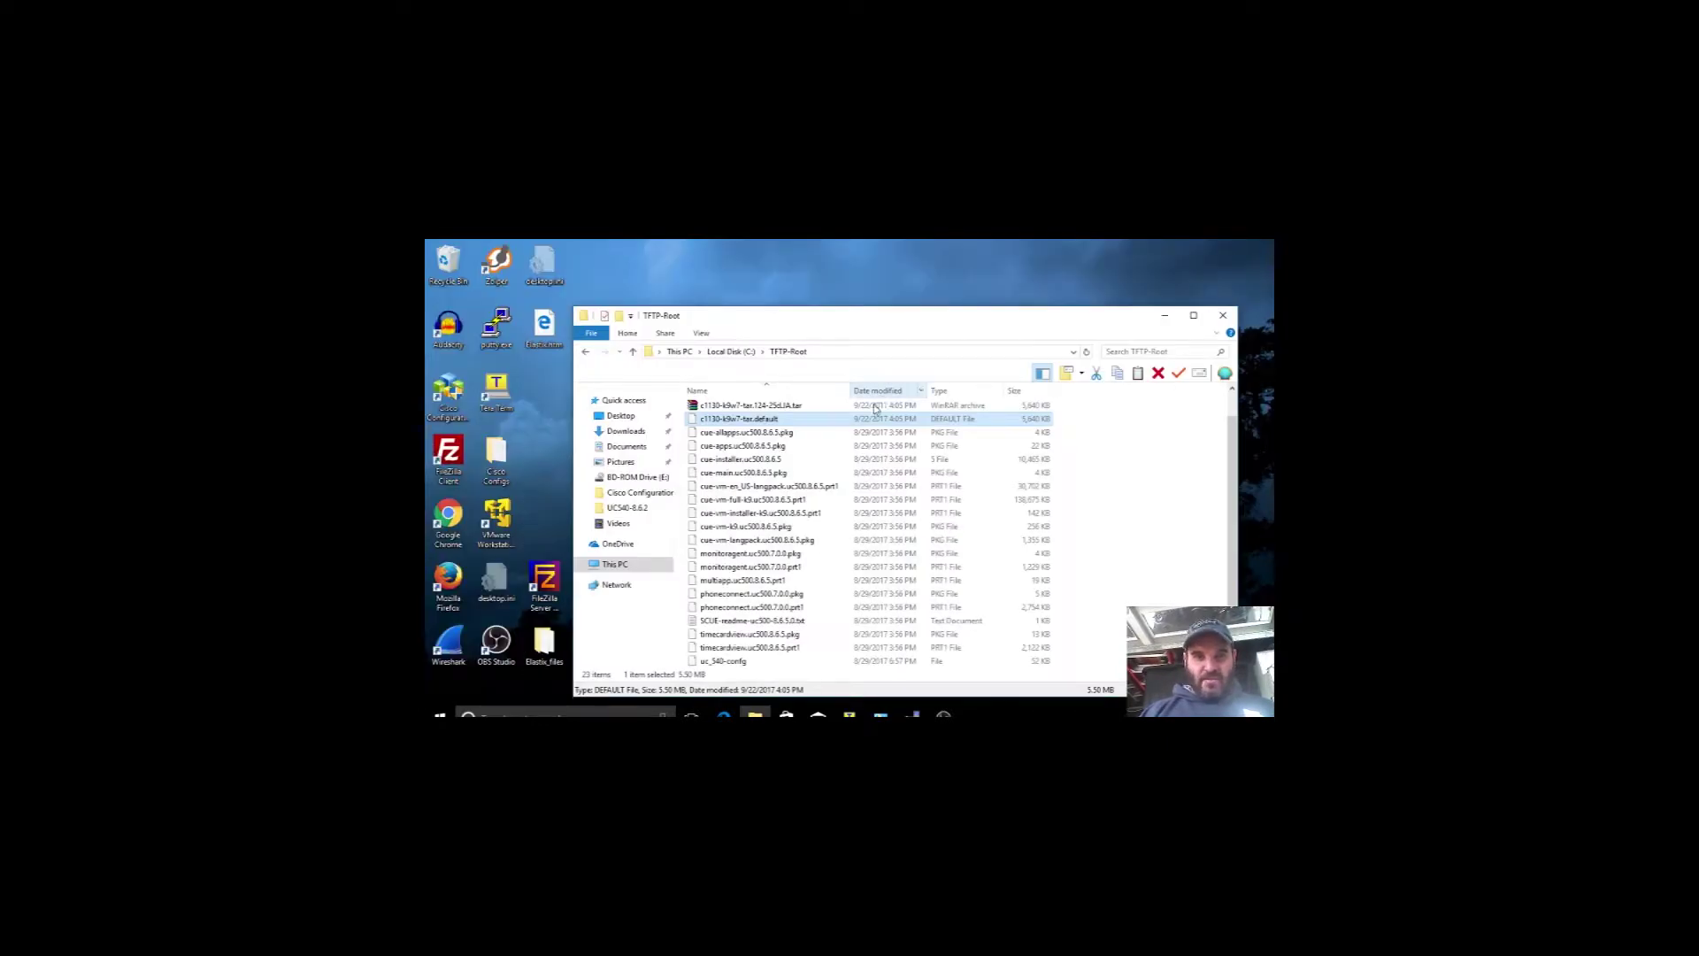
{"action": "mouse_move", "coordinate": [880, 714]}
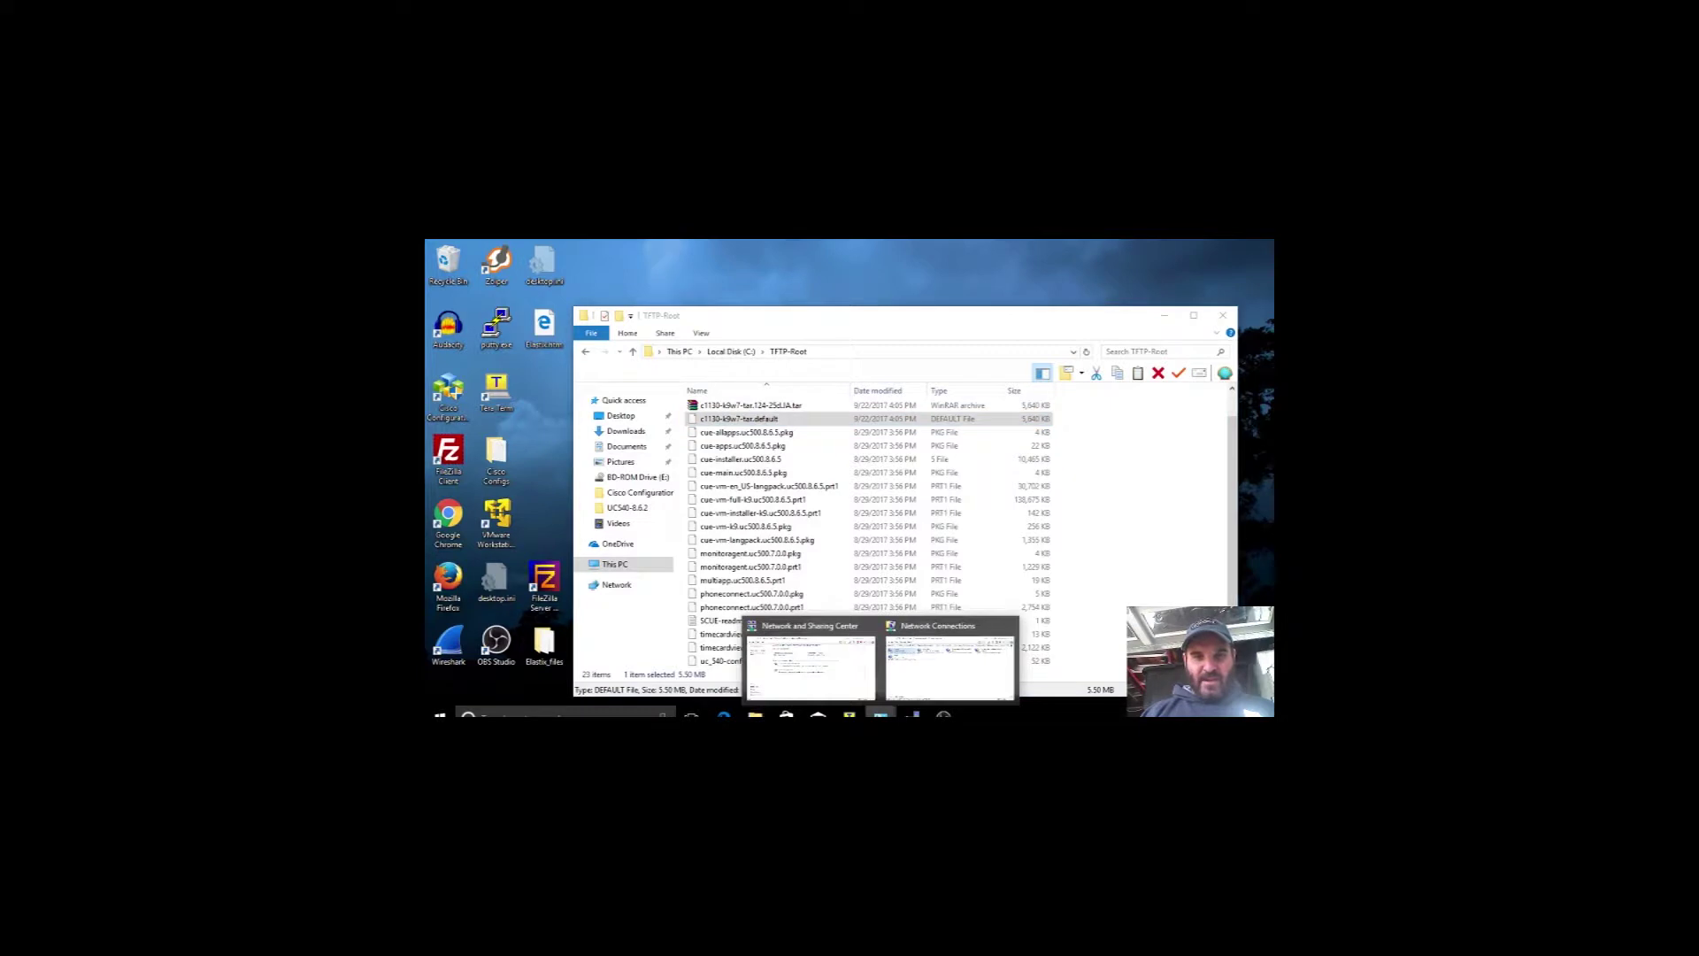
{"action": "mouse_move", "coordinate": [928, 692]}
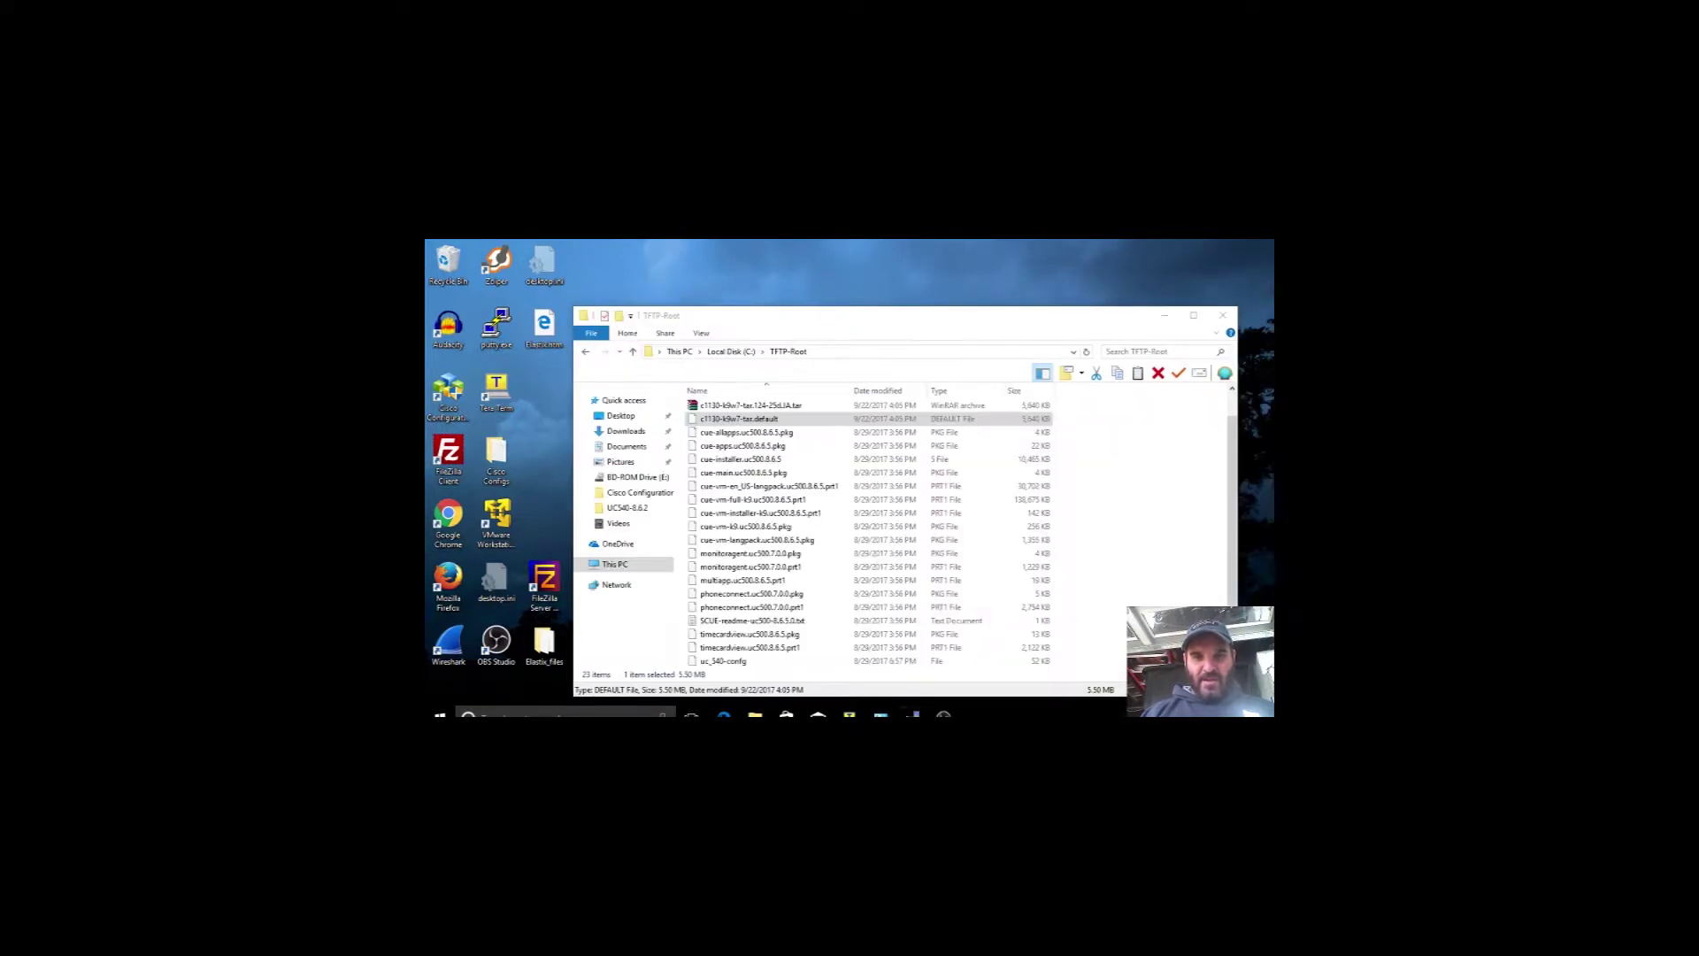
{"action": "left_click", "coordinate": [913, 715]}
{"action": "left_click", "coordinate": [754, 714]}
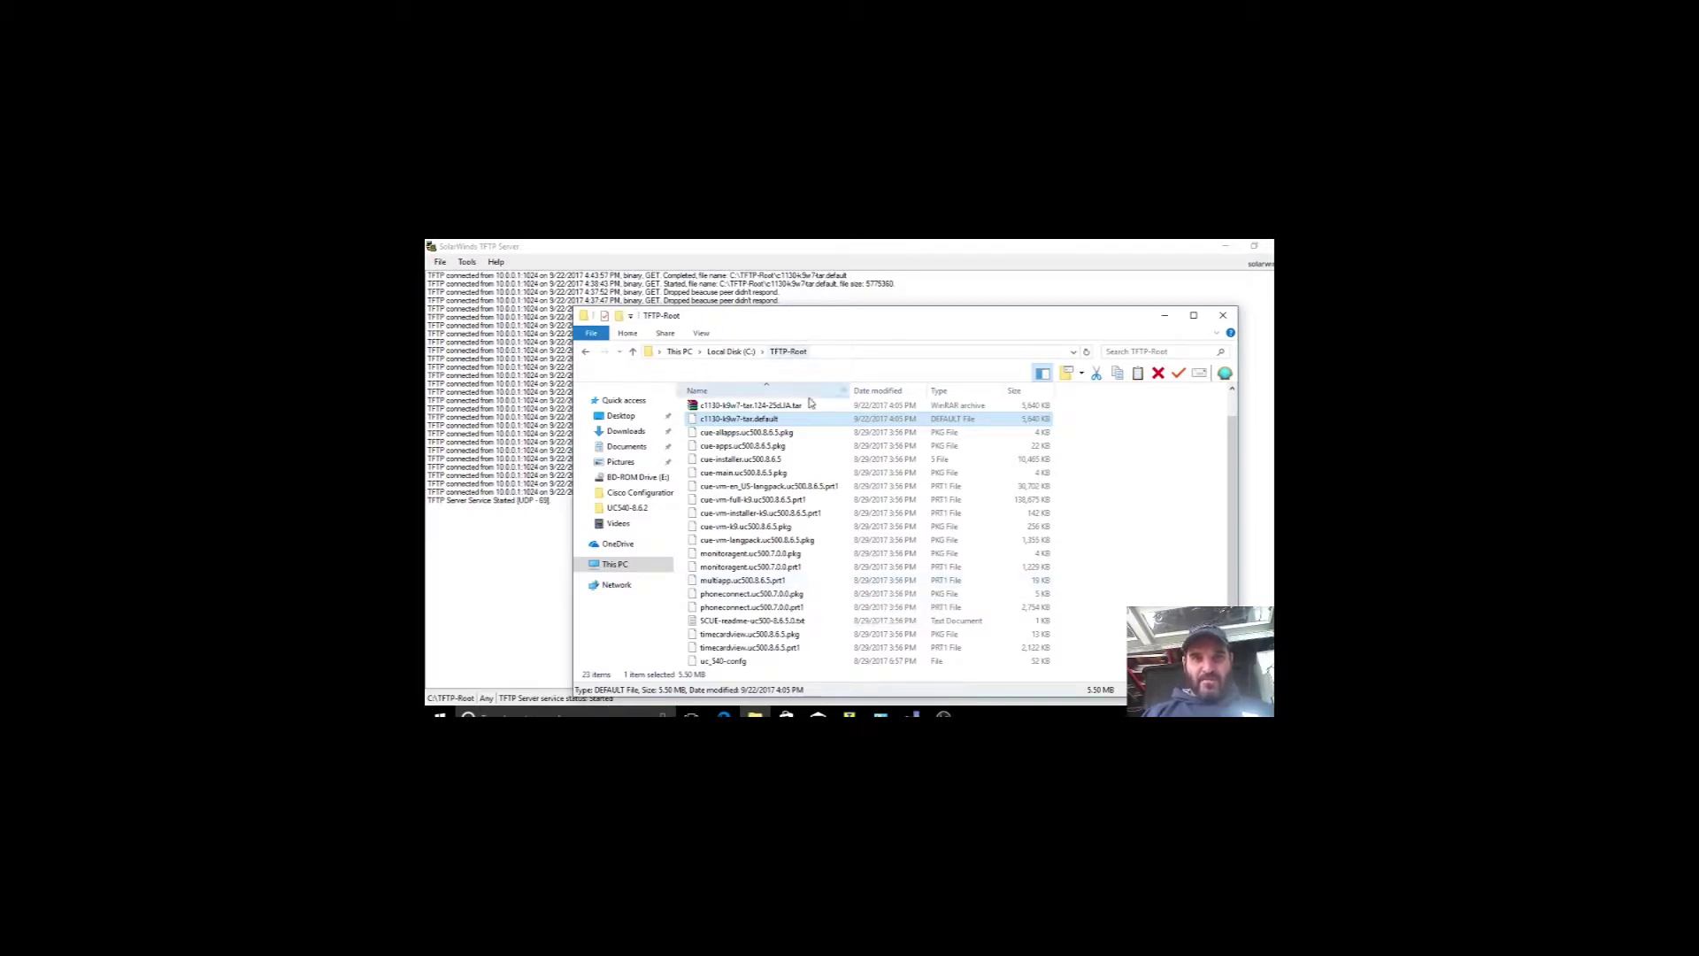
{"action": "left_click", "coordinate": [1165, 319]}
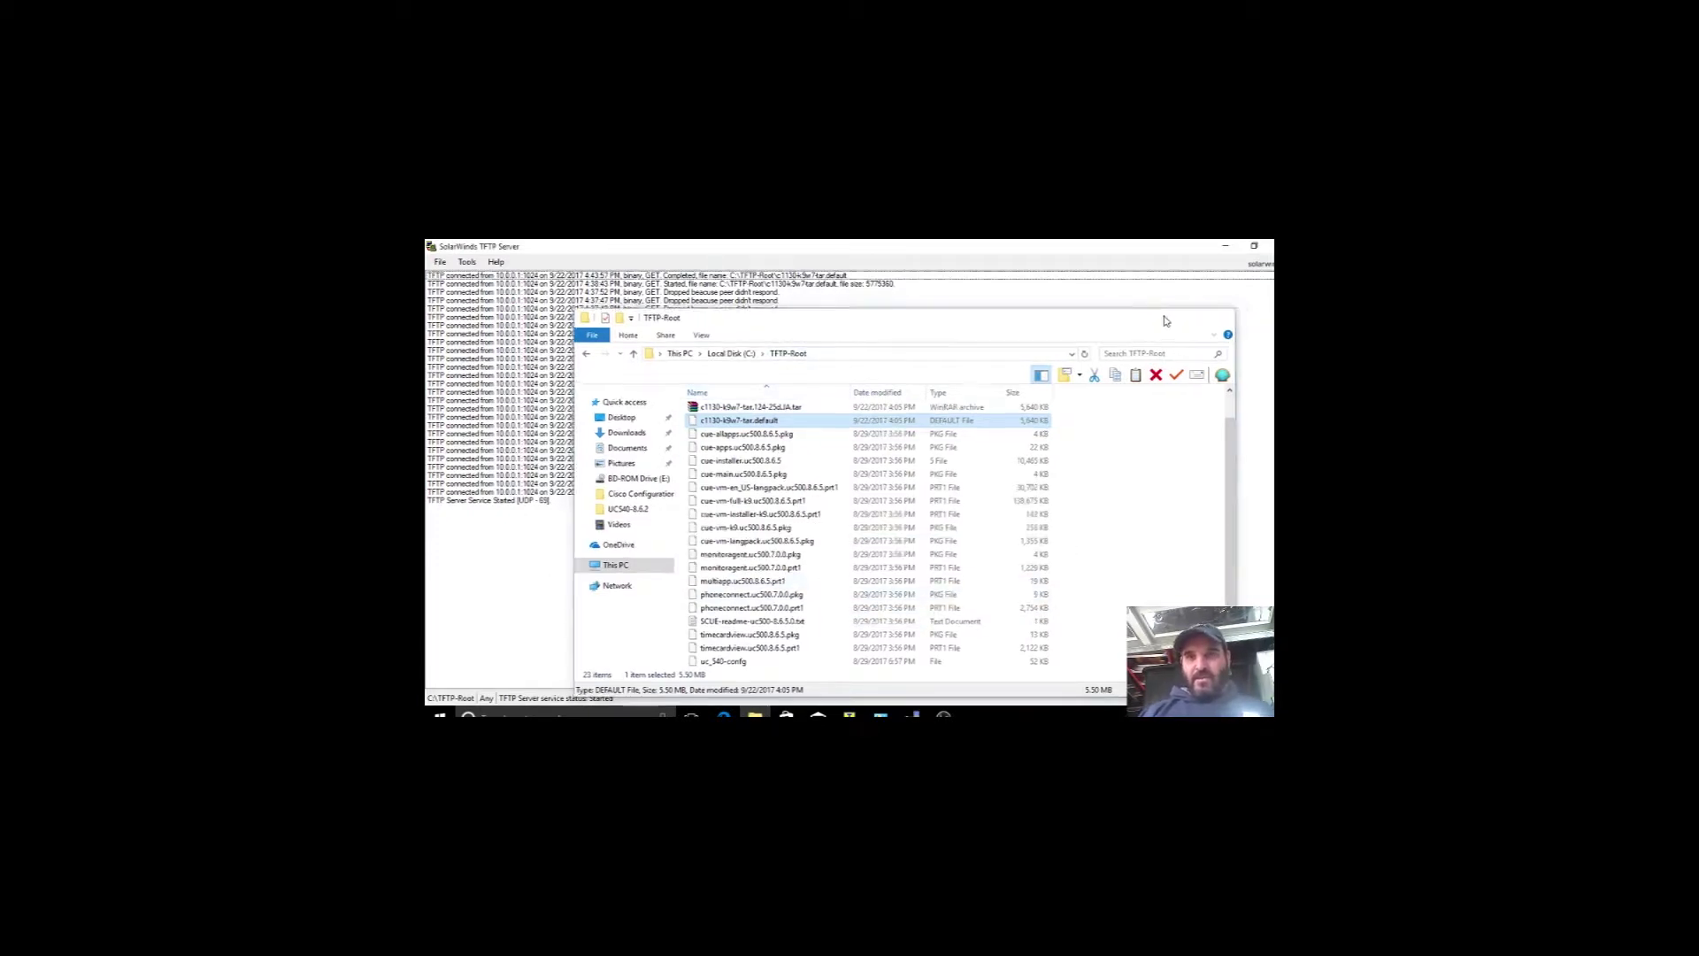
{"action": "left_click", "coordinate": [1225, 246]}
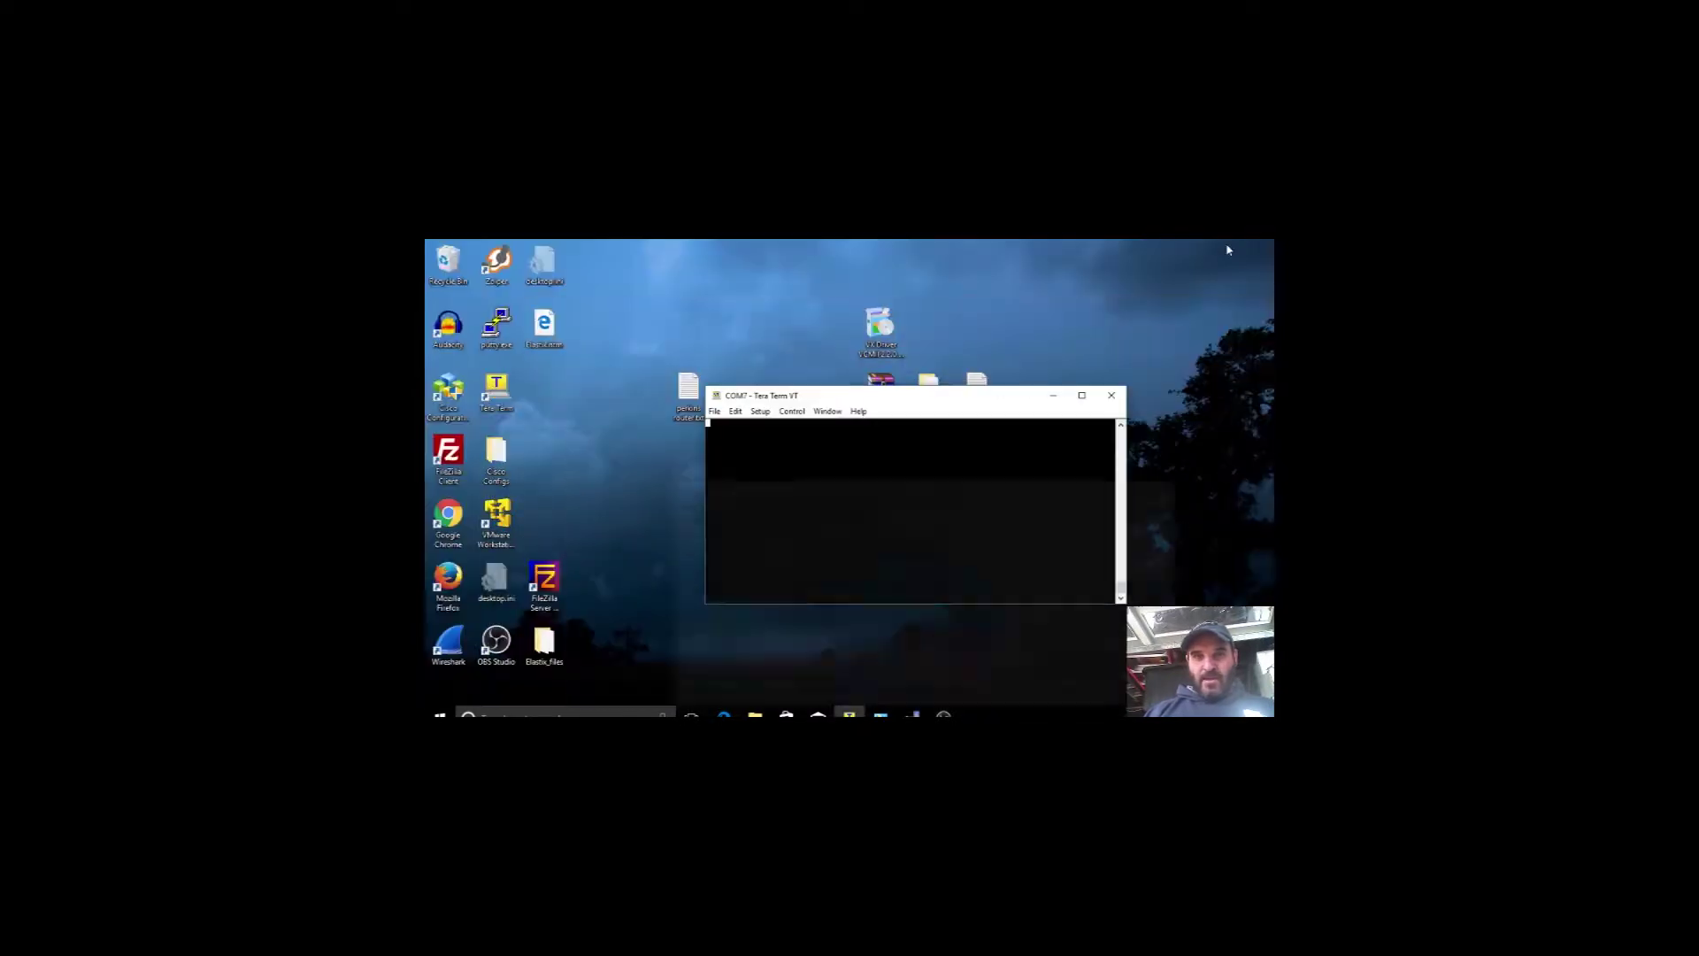
Review the Ethernet adapter's IPv4 settings (static 10.0.0.2, mask 255.255.255.0) and close without changes
{"action": "mouse_move", "coordinate": [880, 713]}
{"action": "left_click", "coordinate": [929, 675]}
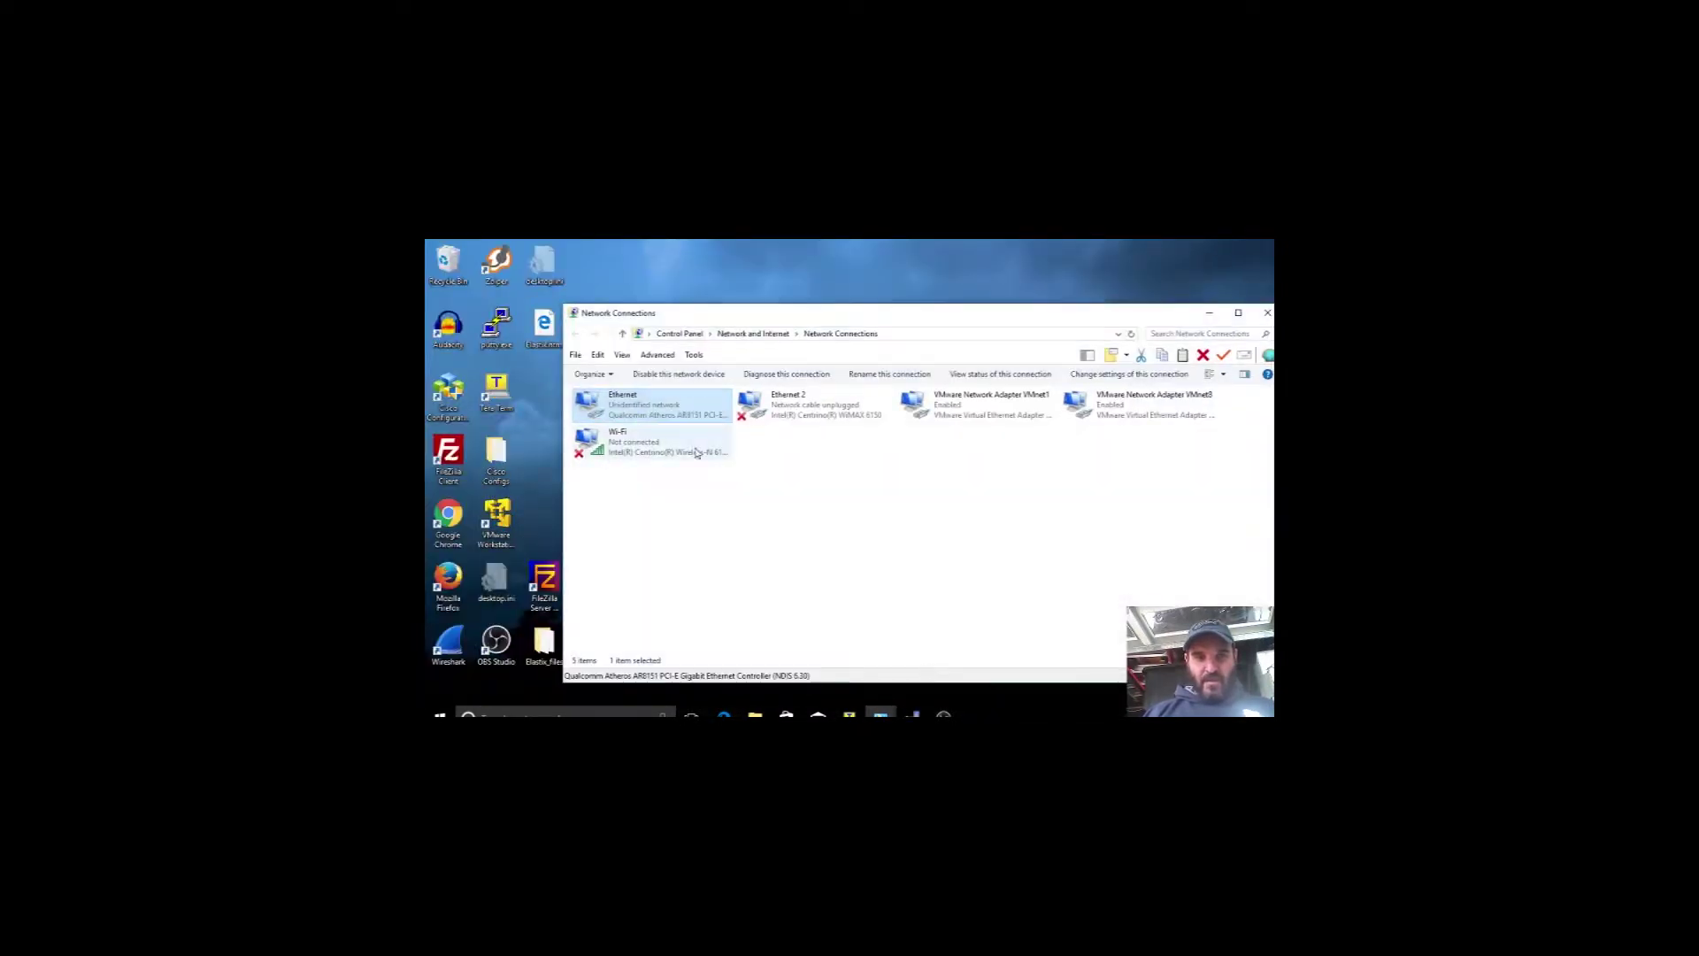
{"action": "right_click", "coordinate": [666, 407]}
{"action": "left_click", "coordinate": [724, 533]}
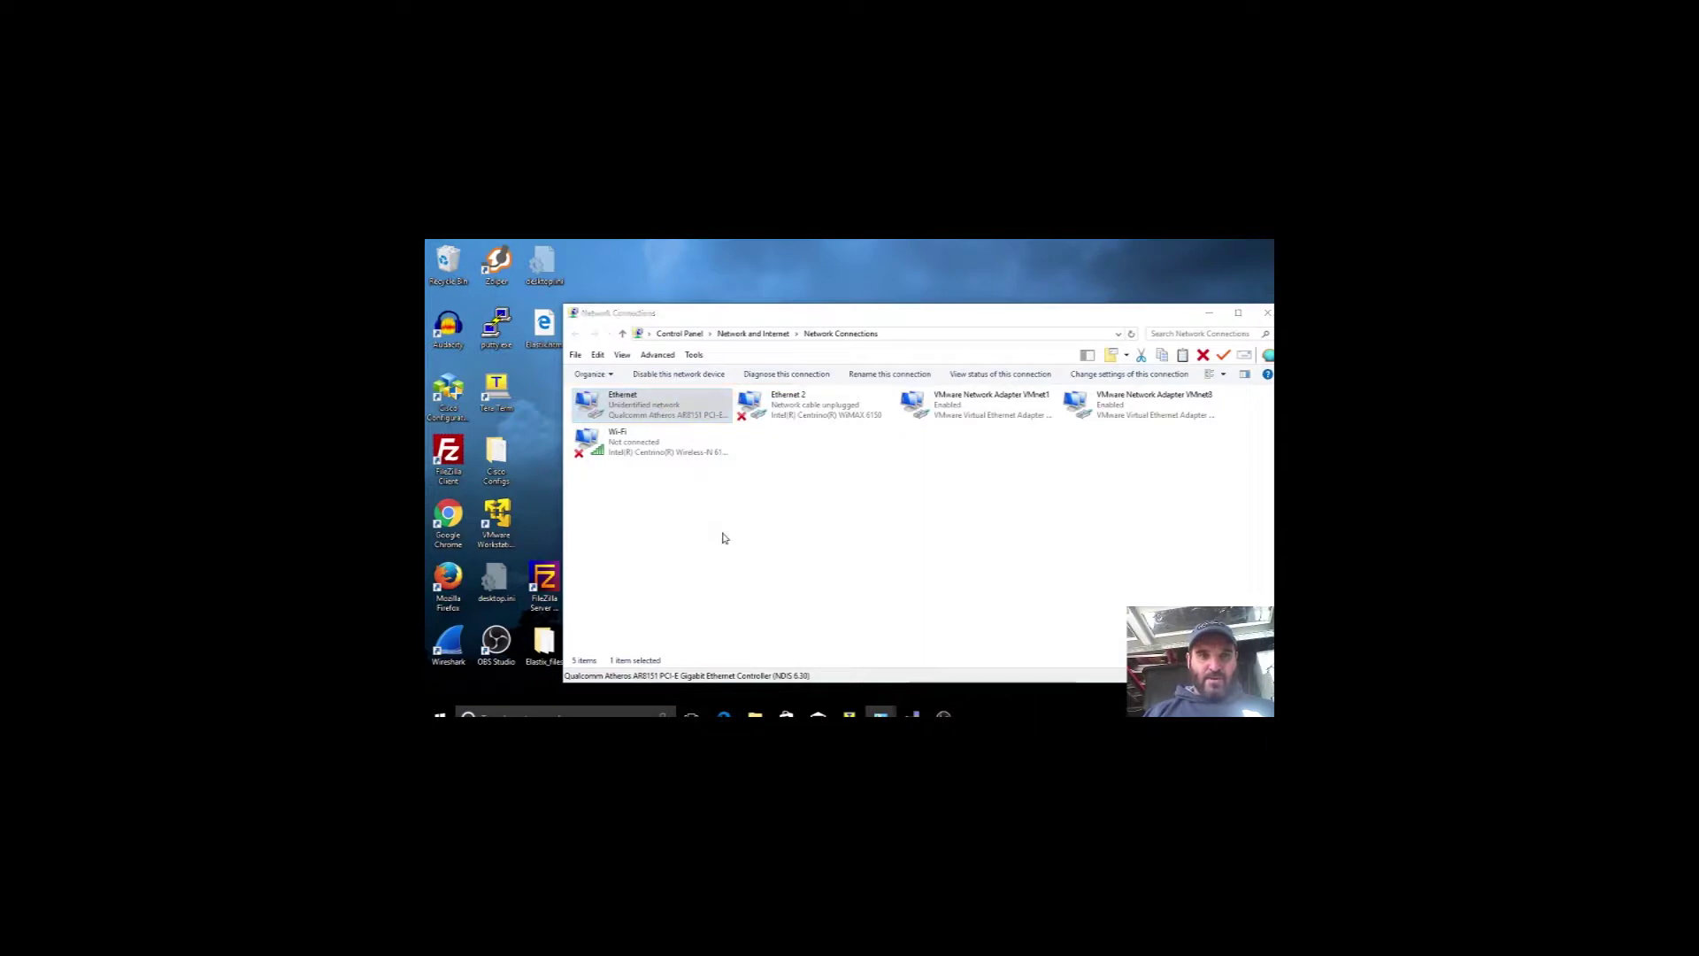
{"action": "left_click", "coordinate": [789, 534]}
{"action": "left_click", "coordinate": [789, 534]}
{"action": "left_click", "coordinate": [789, 534]}
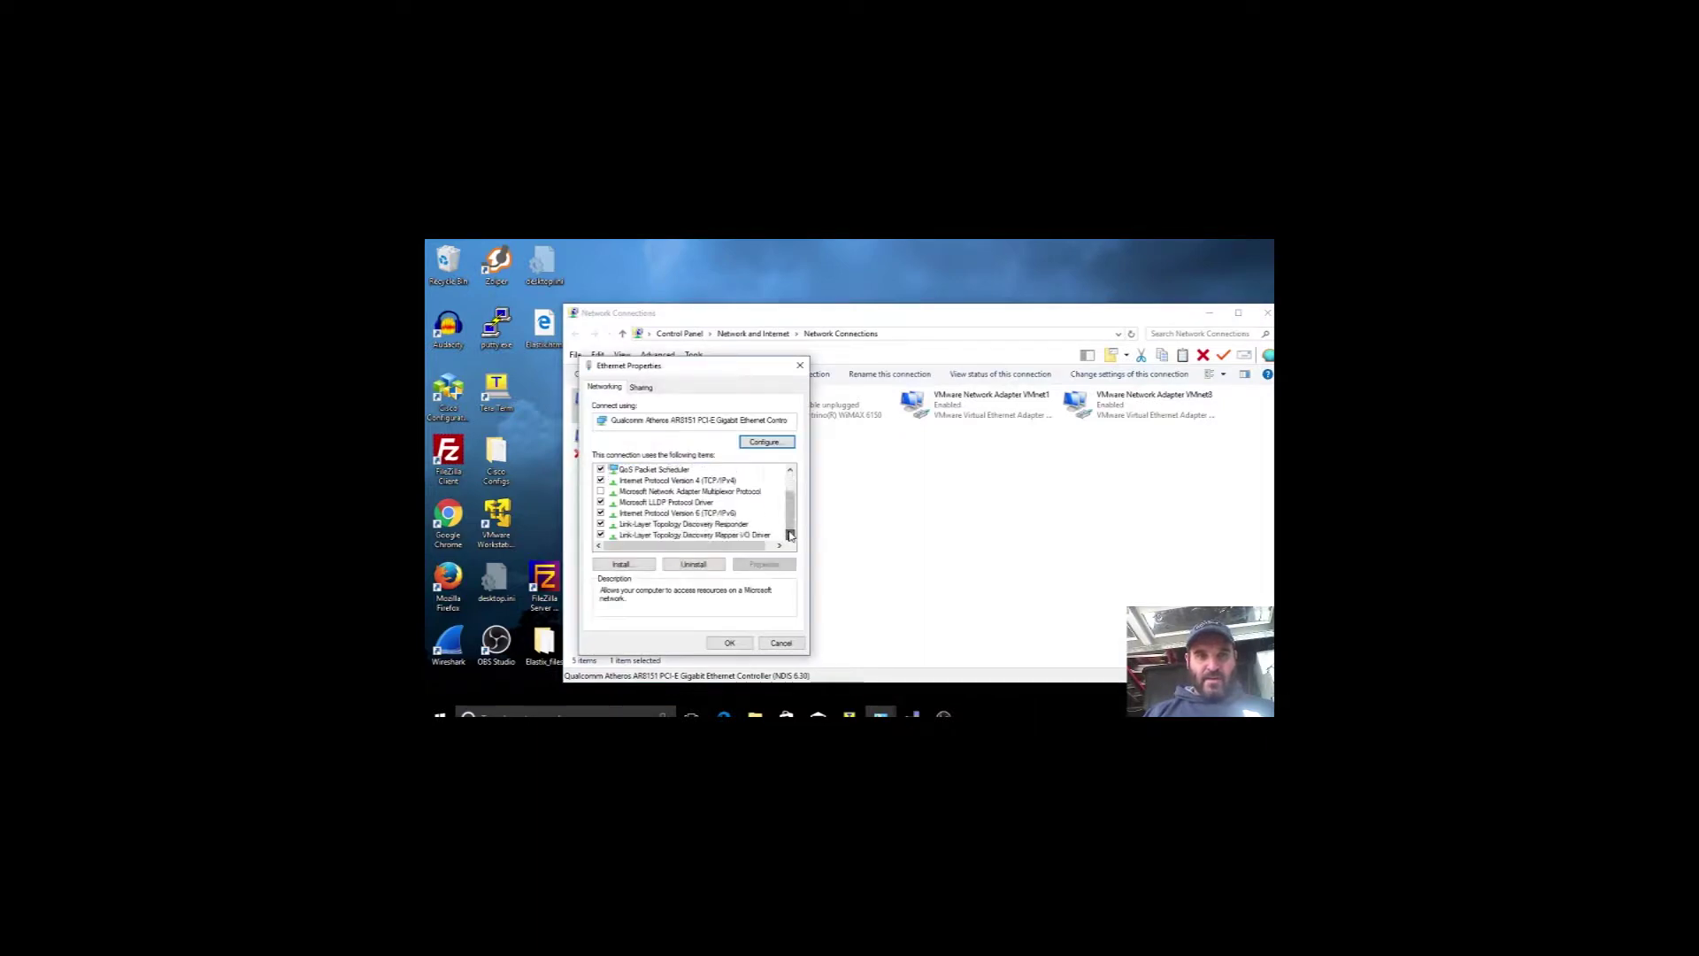
{"action": "left_click", "coordinate": [722, 480]}
{"action": "left_click", "coordinate": [775, 565]}
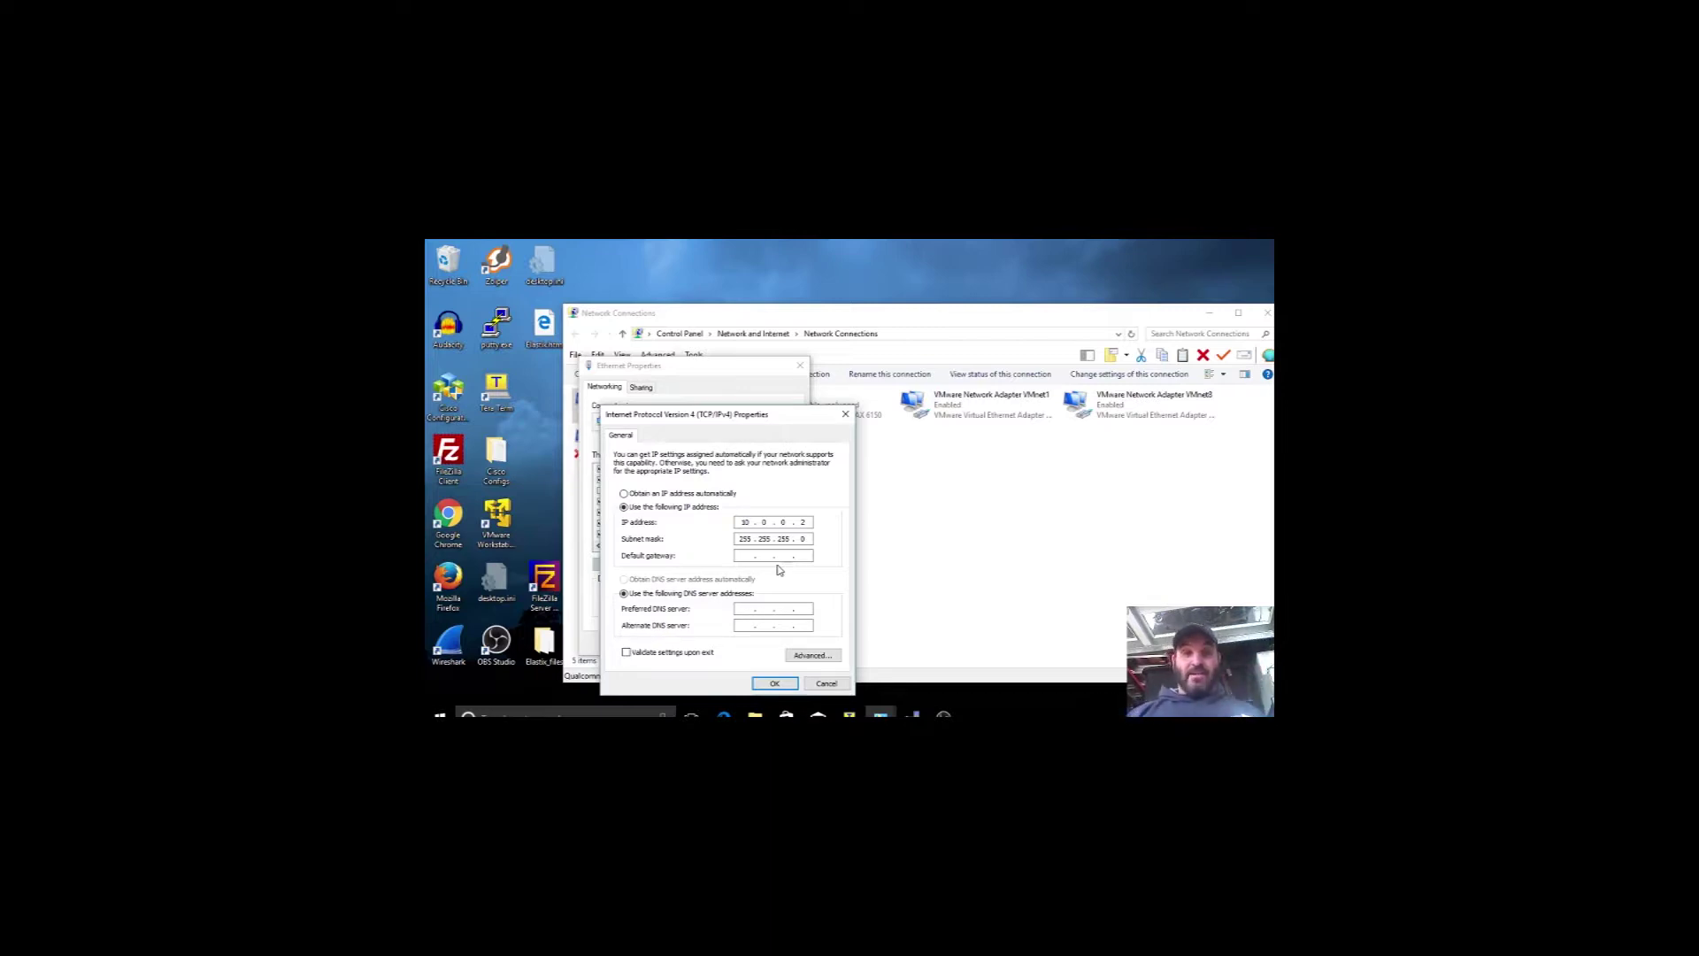
{"action": "left_click", "coordinate": [823, 683]}
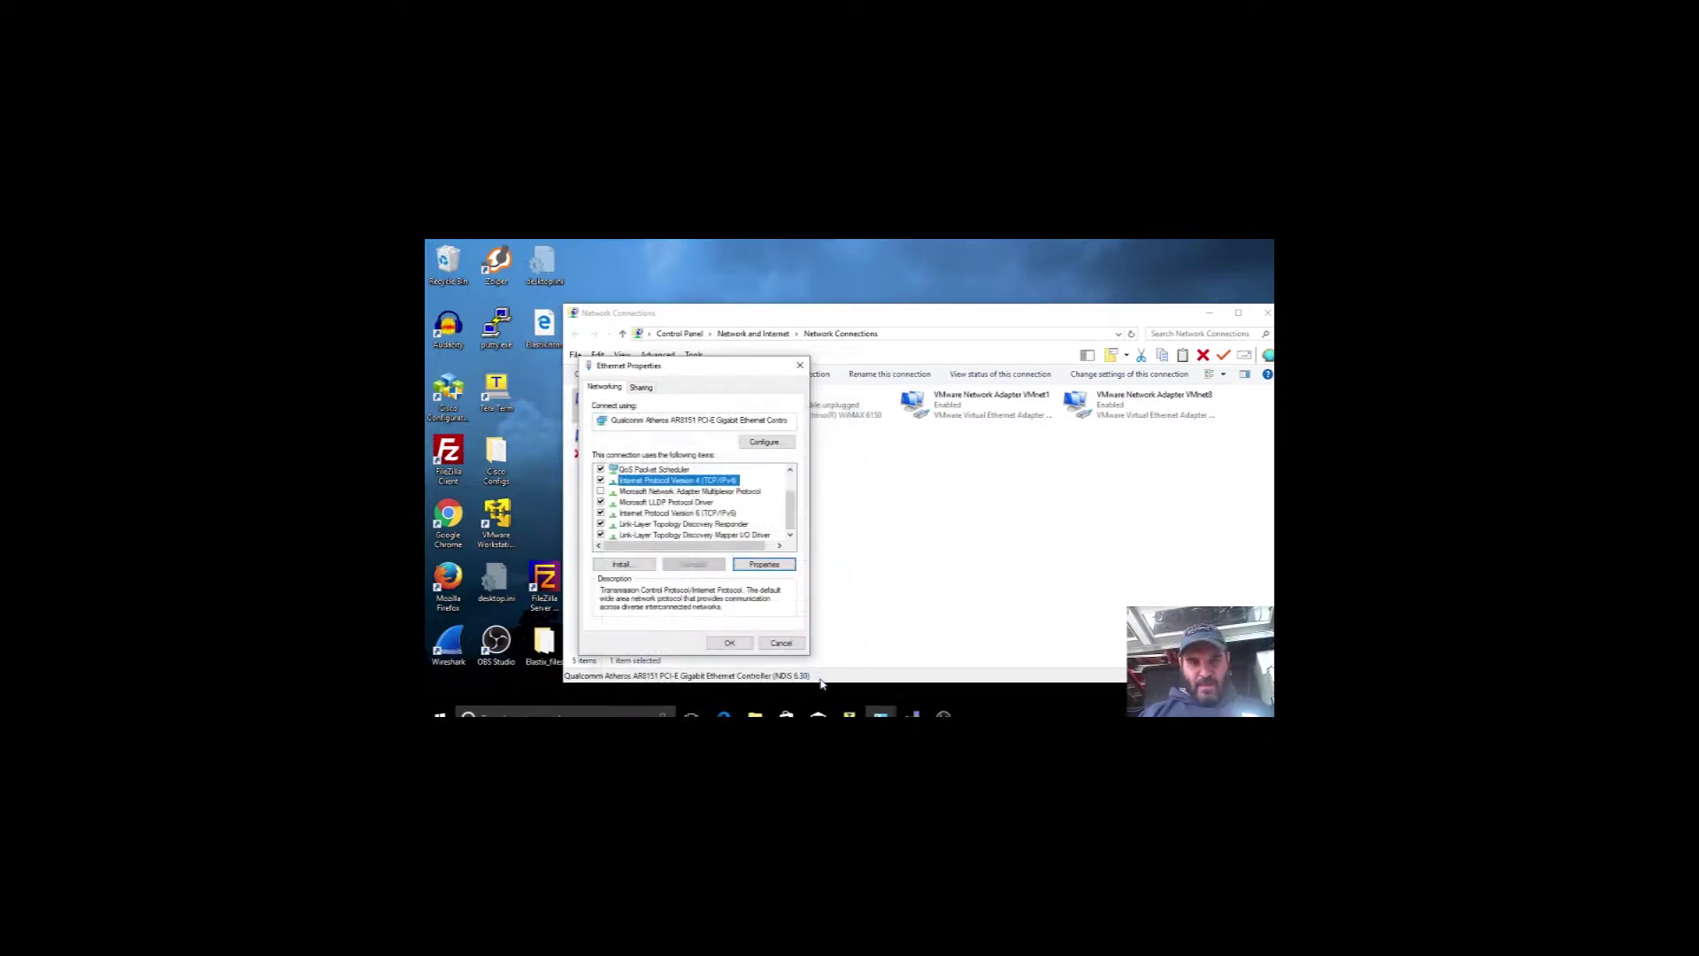
{"action": "left_click", "coordinate": [779, 643]}
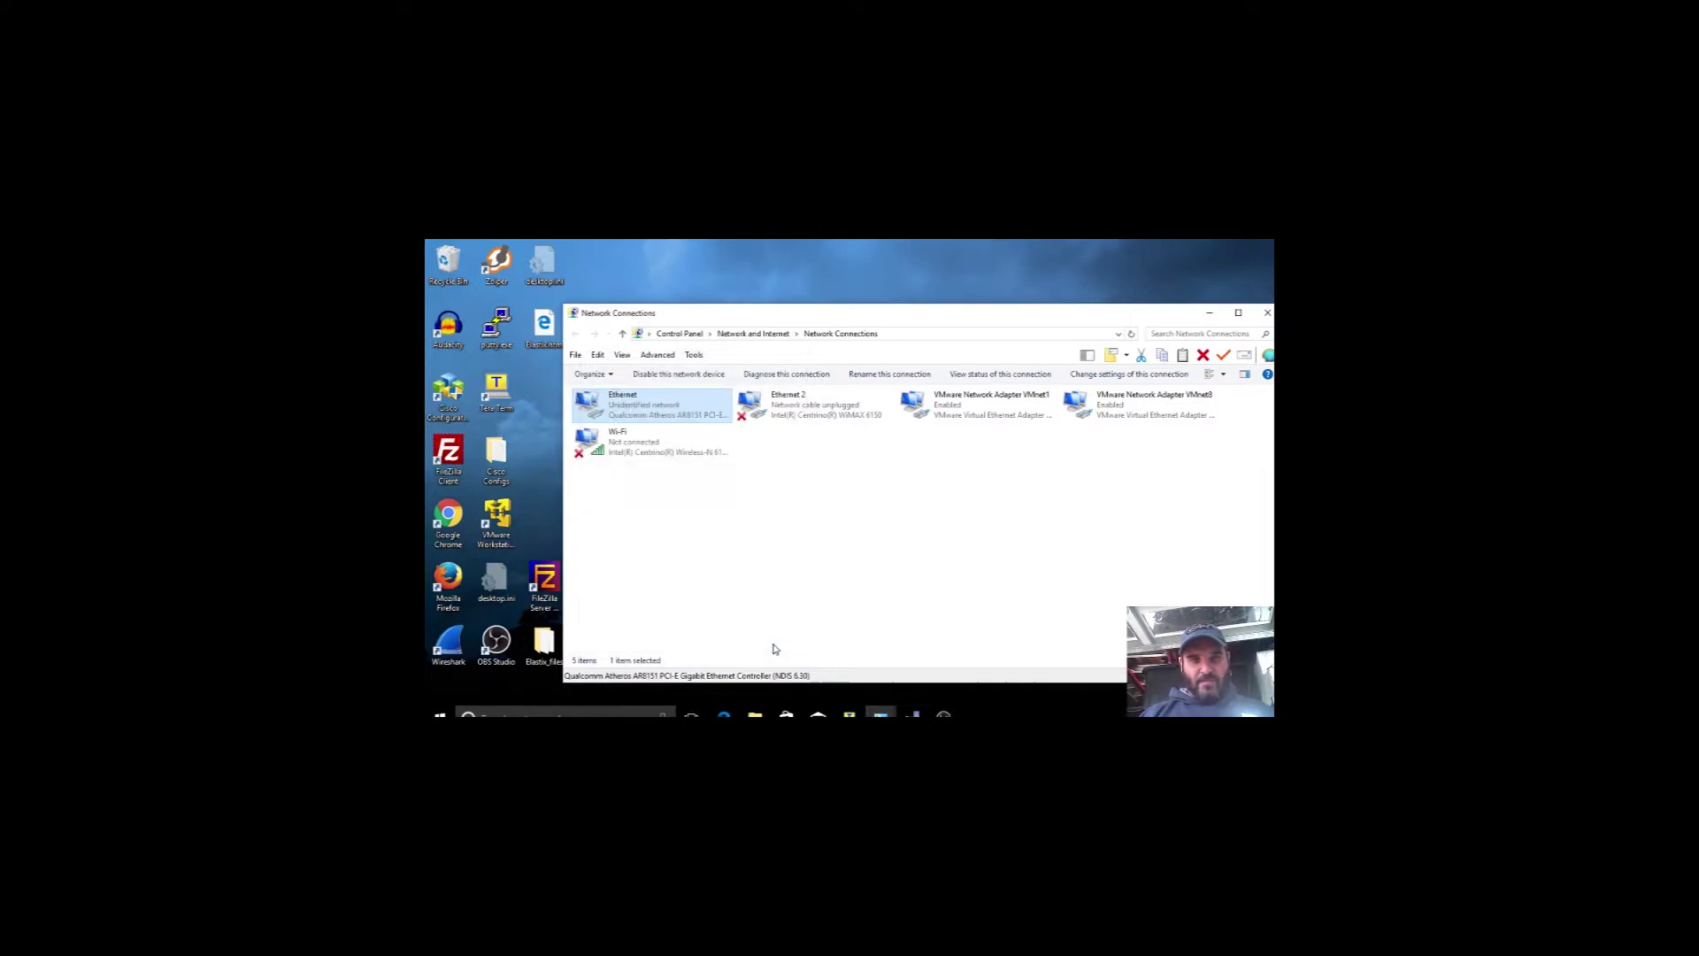
Bring the SolarWinds TFTP Server log back to the front
{"action": "left_click", "coordinate": [943, 713]}
{"action": "left_click", "coordinate": [943, 713]}
{"action": "left_click", "coordinate": [912, 713]}
{"action": "left_click", "coordinate": [911, 713]}
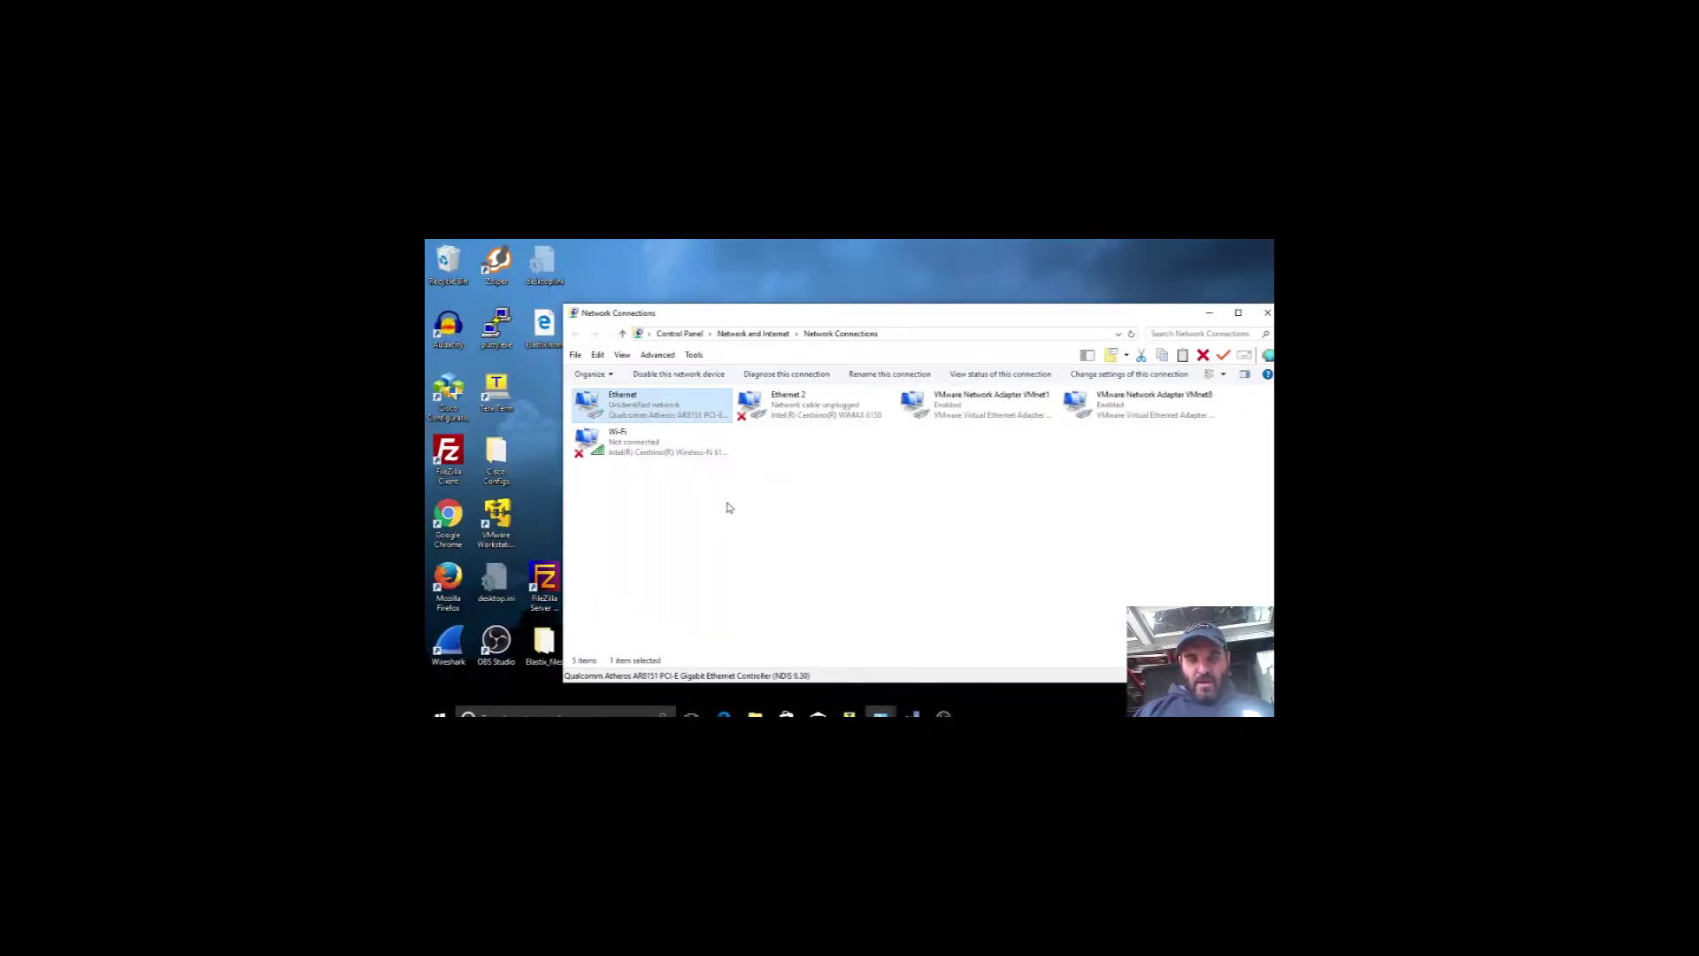
{"action": "left_click", "coordinate": [912, 714]}
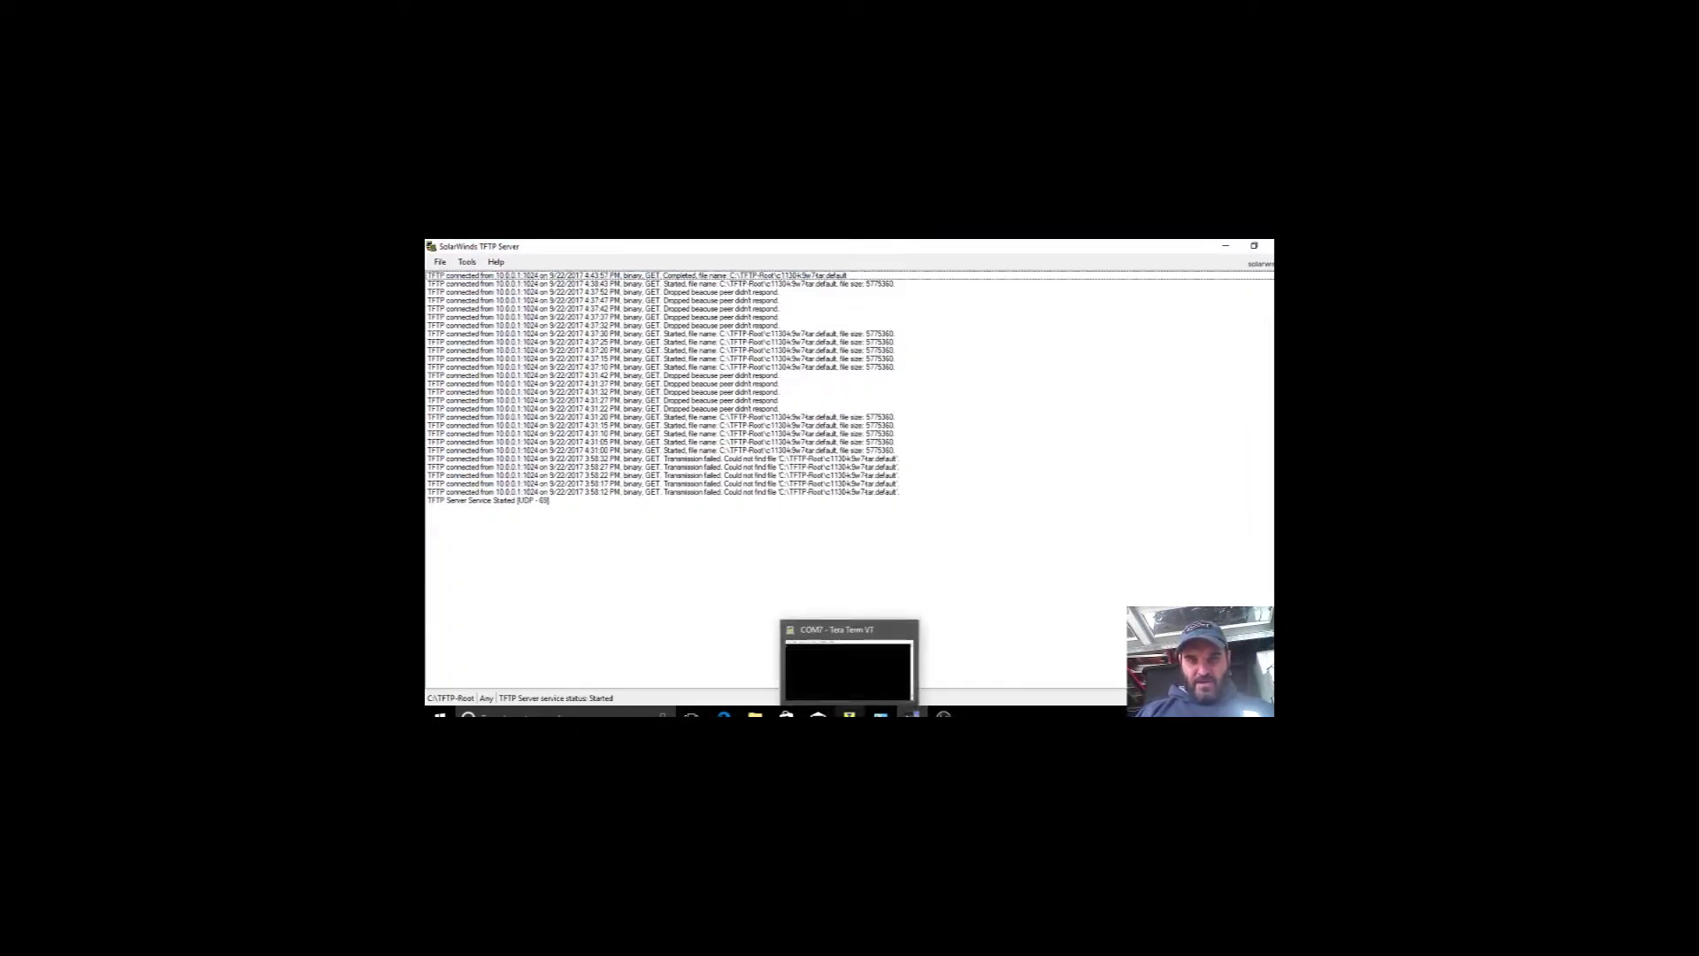
Bring back the COM7 console, check the ap# prompt still responds, and maximize the window
{"action": "left_click", "coordinate": [849, 714]}
{"action": "key", "text": "Return"}
{"action": "key", "text": "Return"}
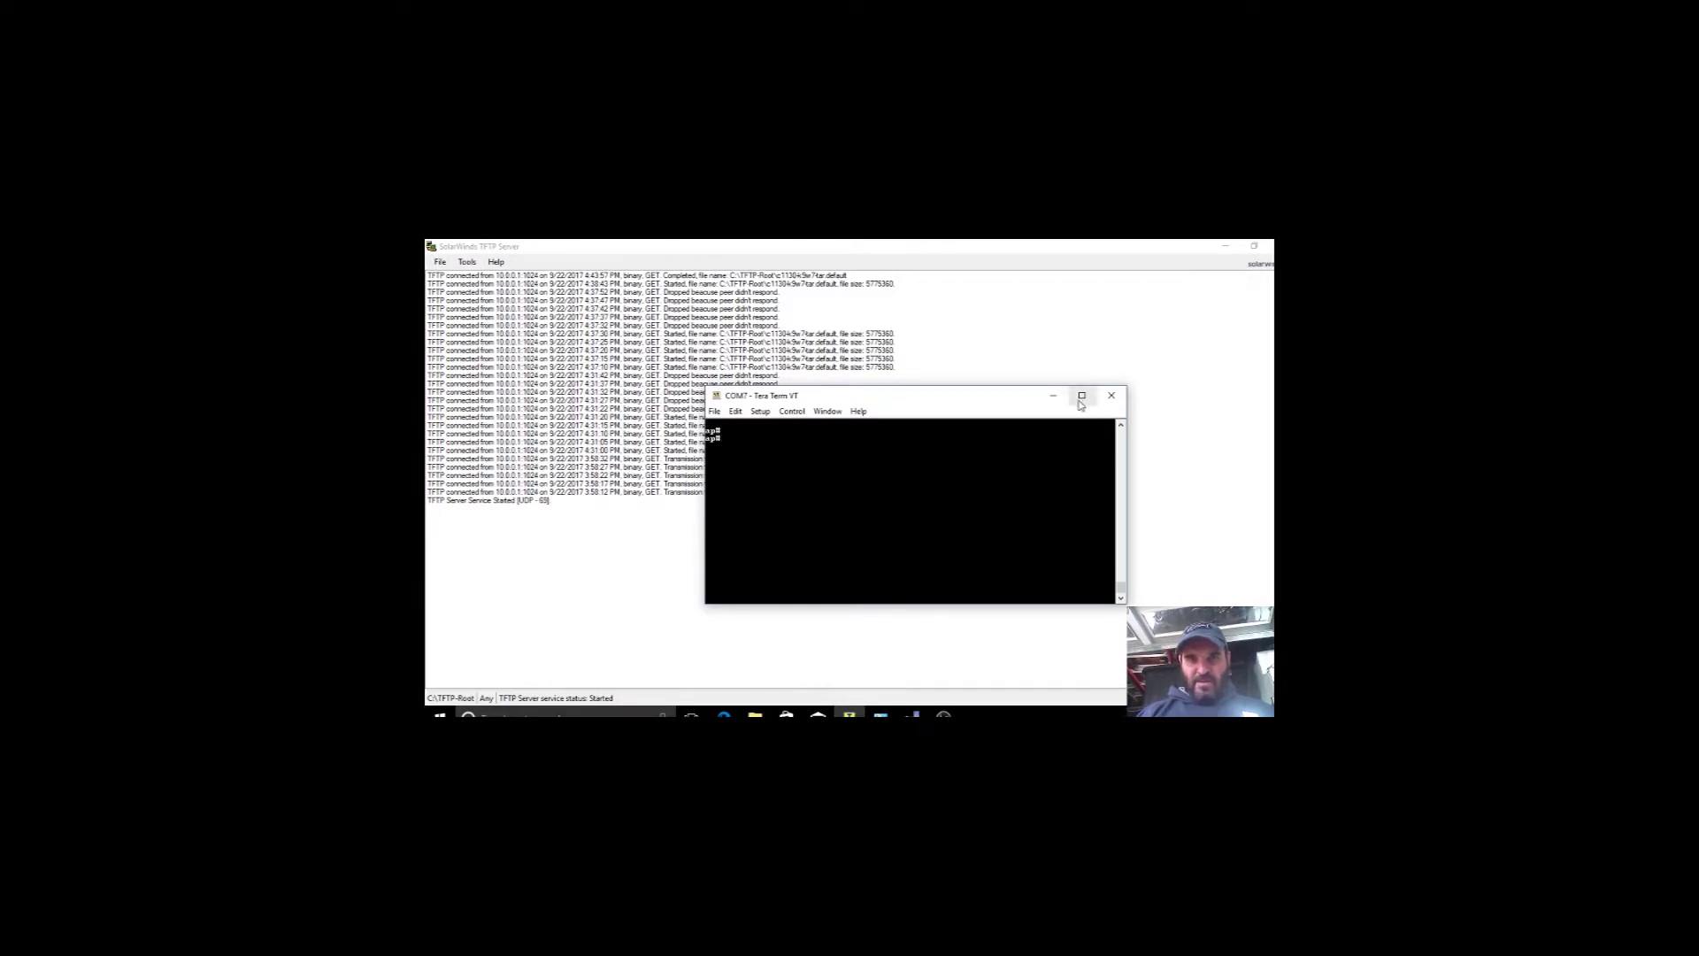
{"action": "left_click", "coordinate": [1081, 395]}
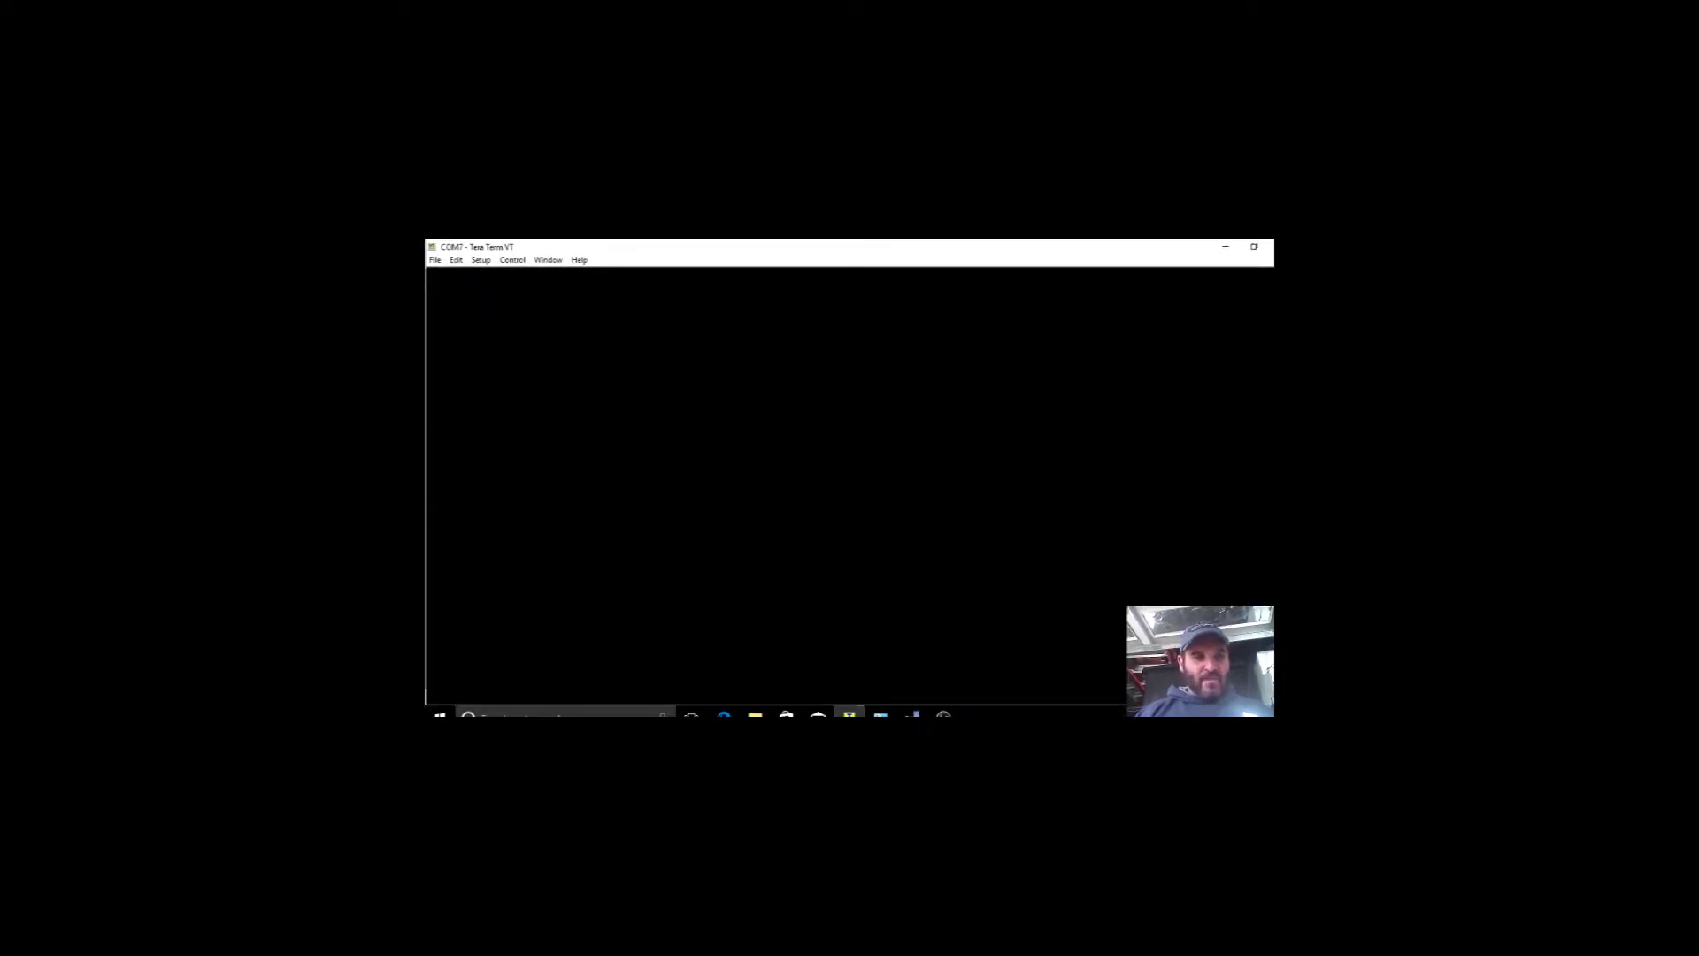
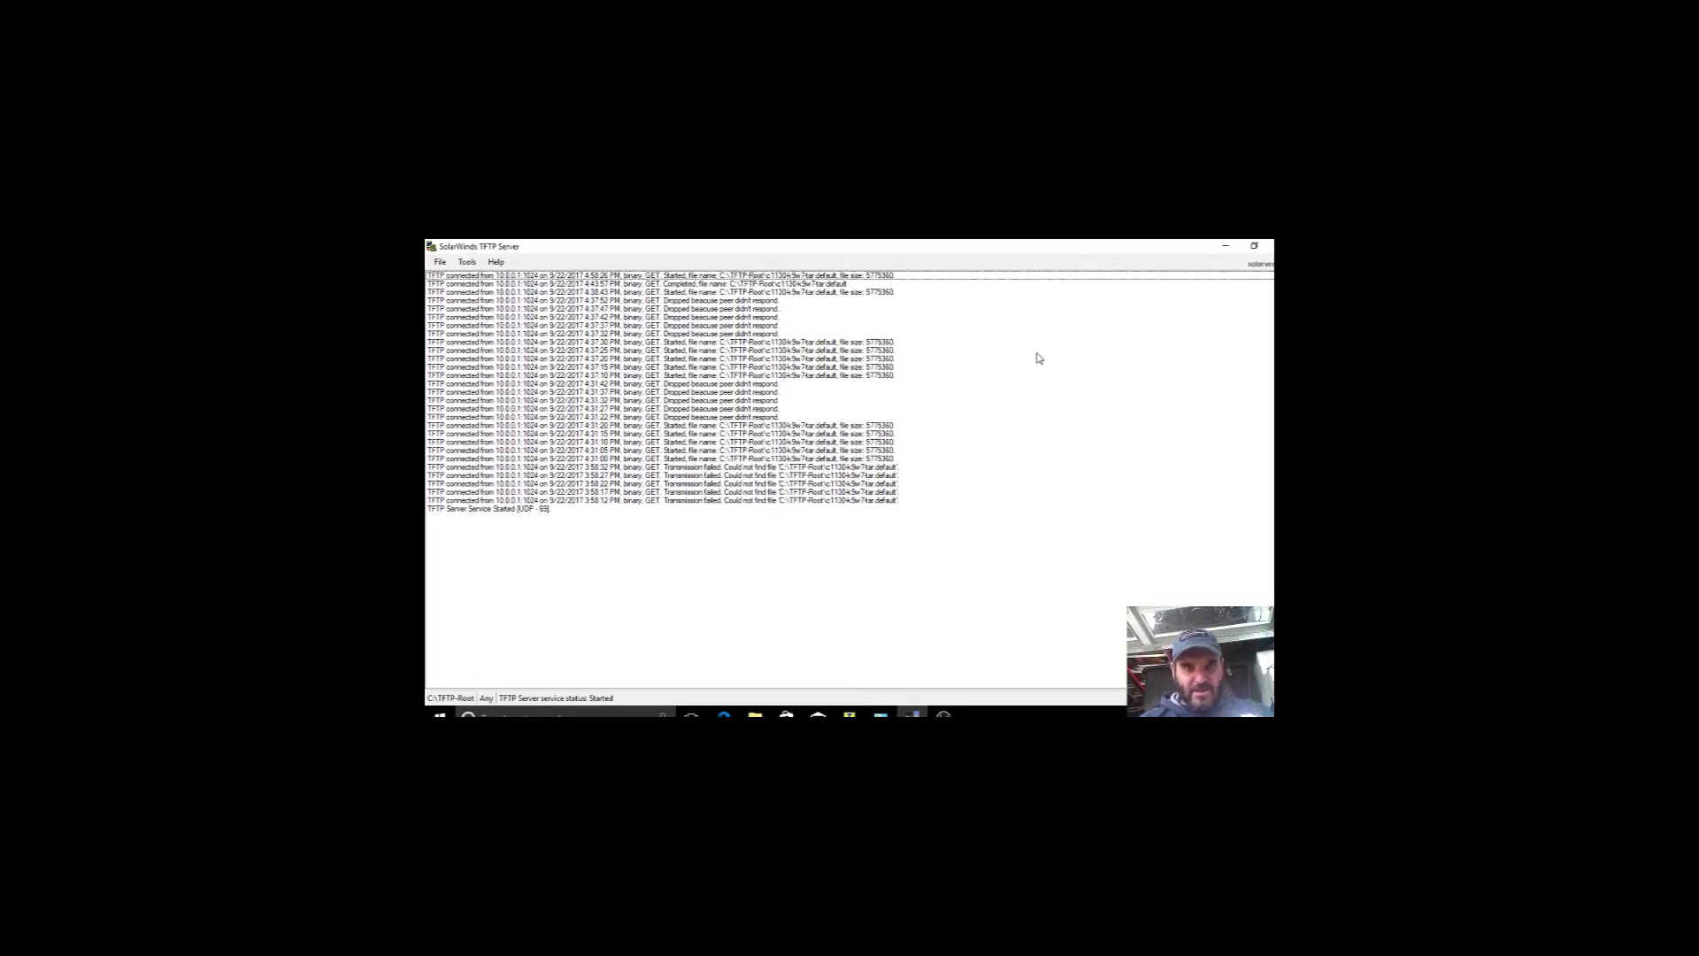
Restore down the maximized SolarWinds TFTP Server window so the Tera Term console shows behind it
{"action": "left_click", "coordinate": [1254, 246]}
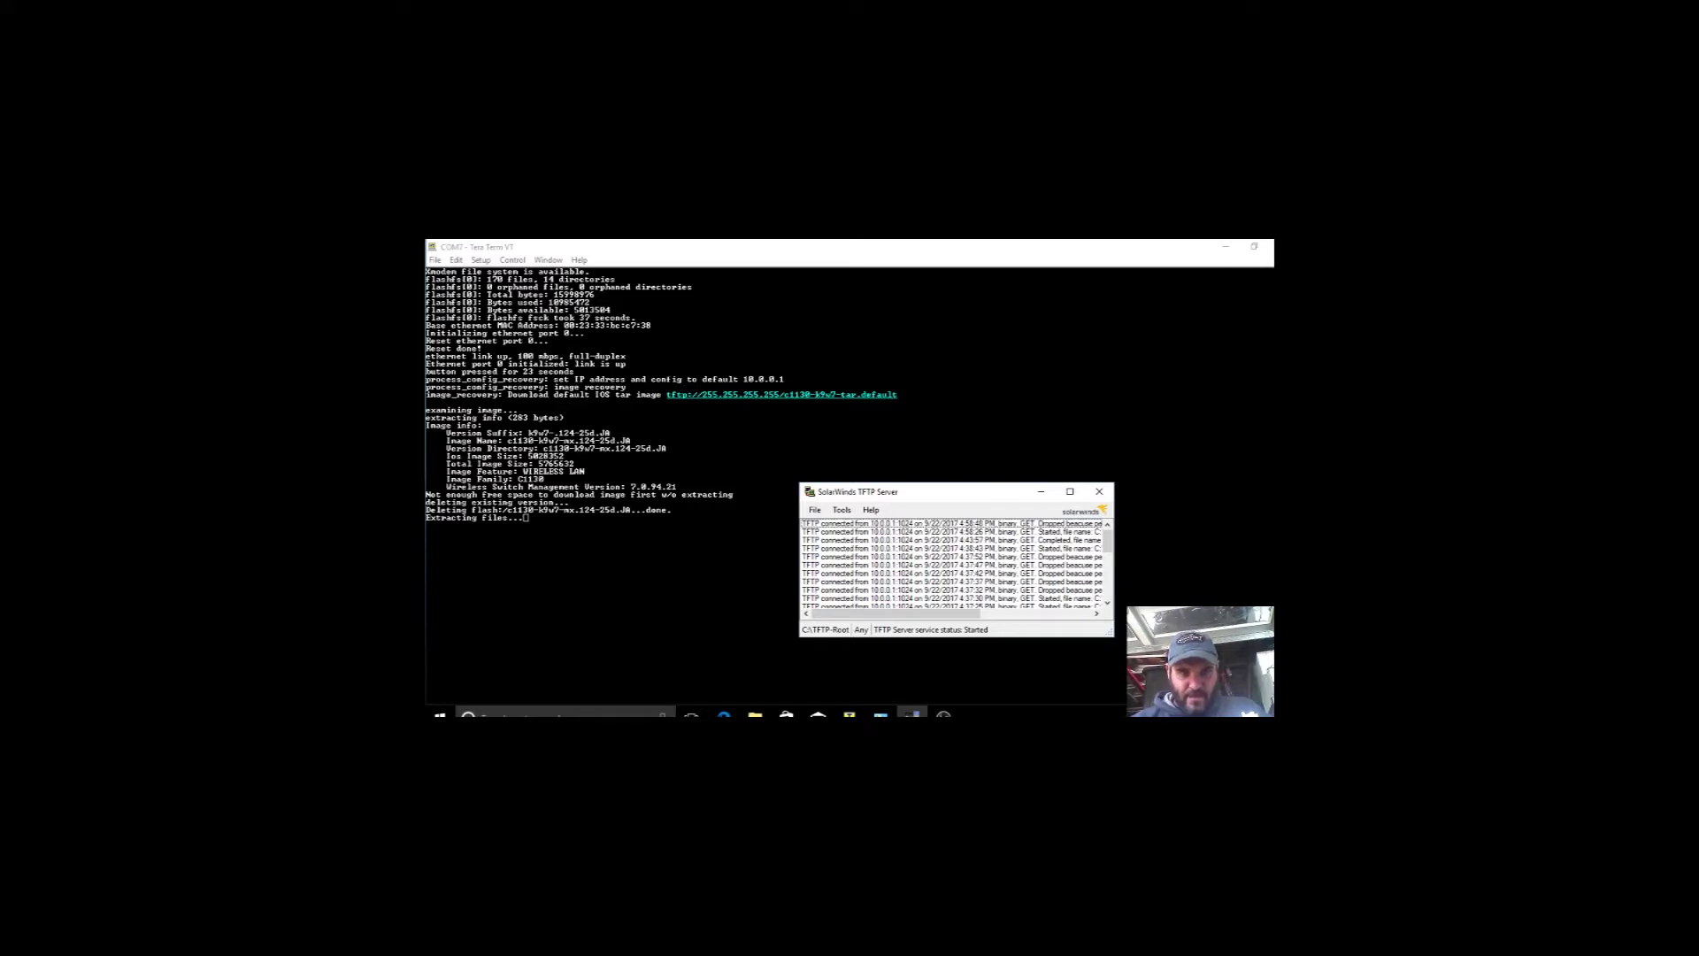
Check the c1130-k9w7-tar.default image in TFTP-Root, then minimize the folder while the AP reboots
{"action": "left_click", "coordinate": [755, 715]}
{"action": "left_click", "coordinate": [778, 420]}
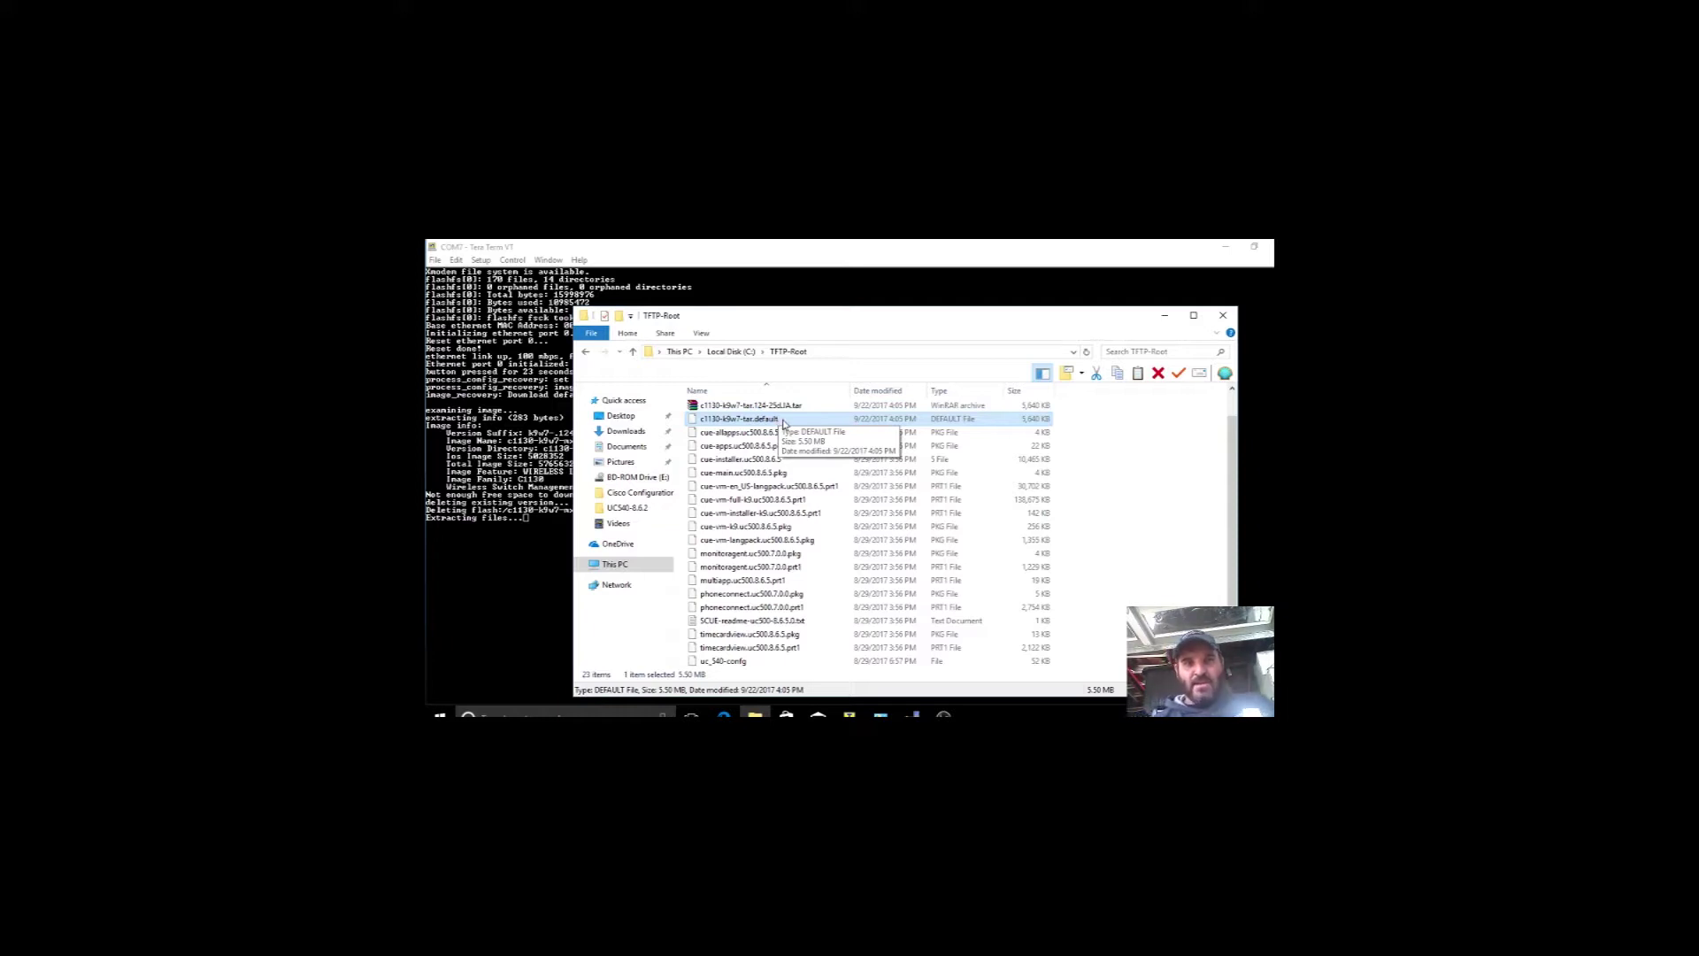
{"action": "left_click", "coordinate": [1165, 315]}
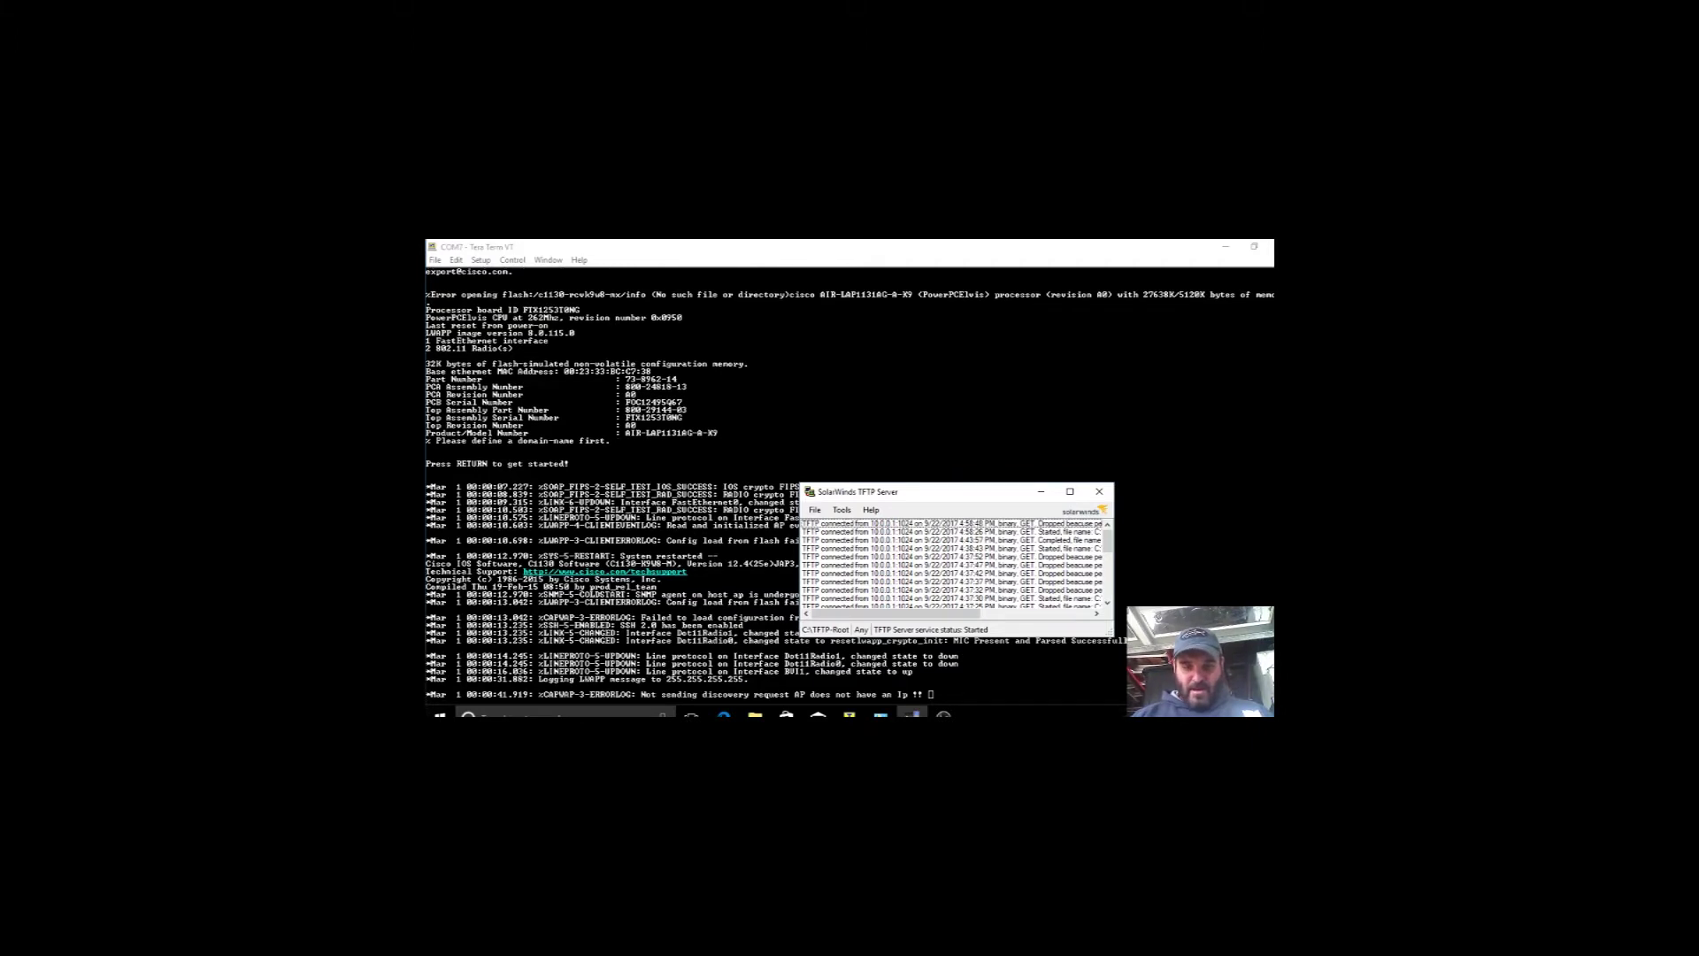
Bring up the access point's login prompt and log in as Cisco with the default password
{"action": "left_click", "coordinate": [848, 715]}
{"action": "key", "text": "Return"}
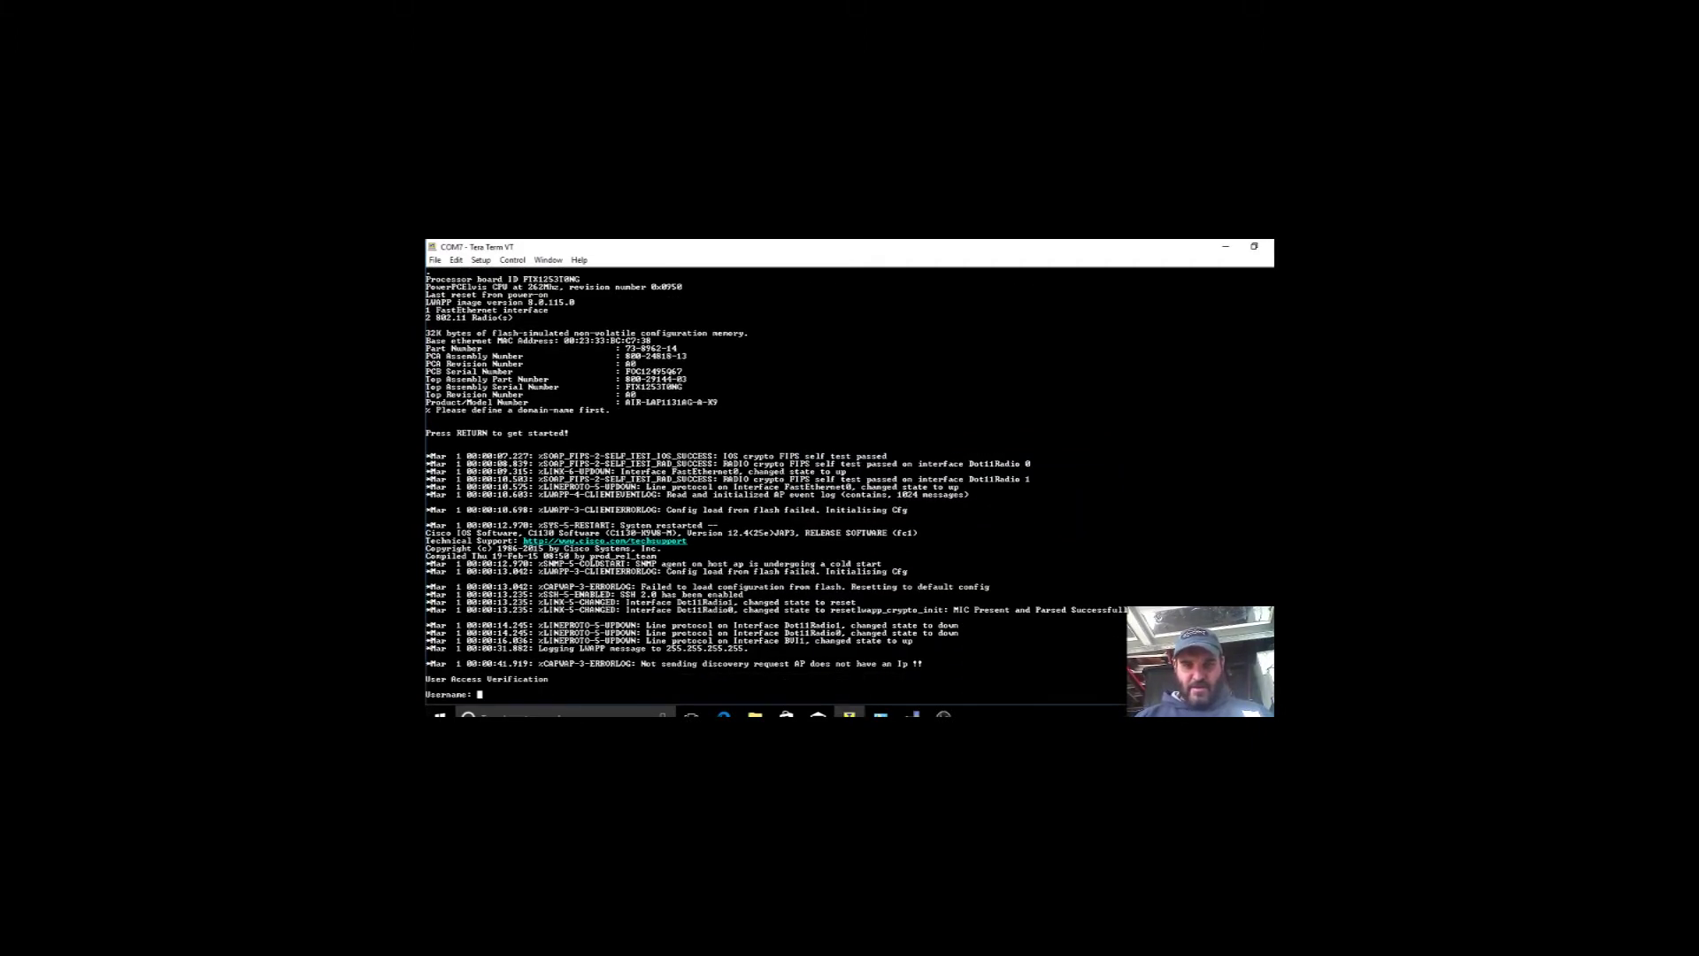
{"action": "key", "text": "Return"}
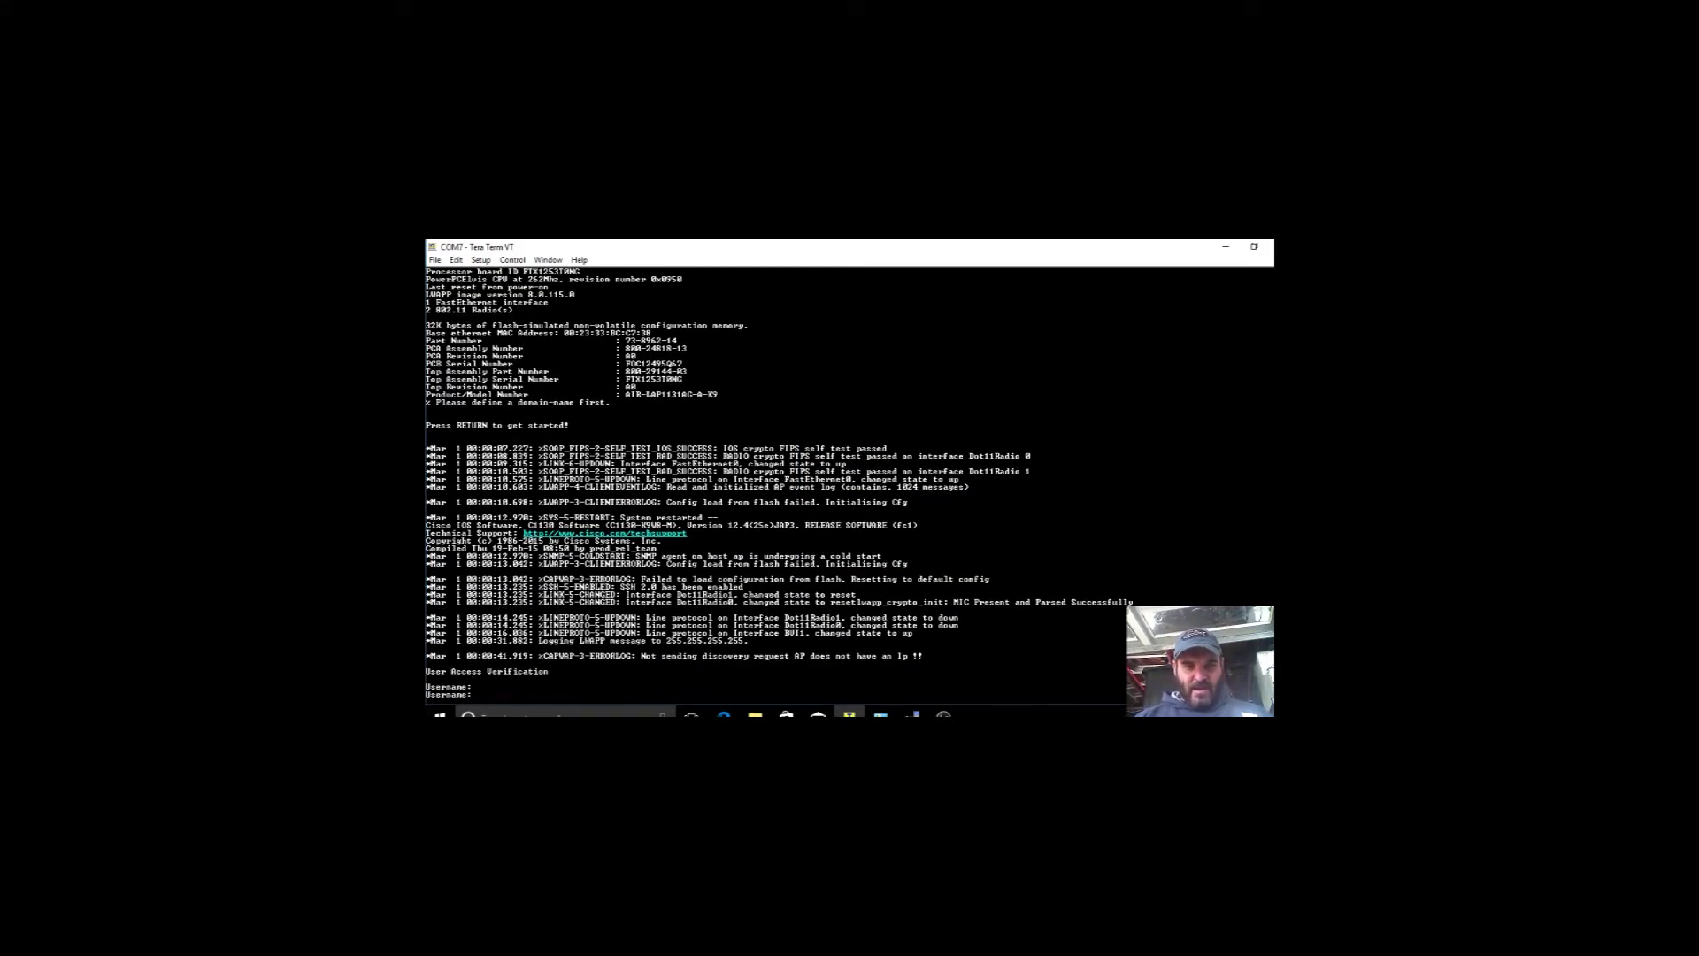
{"action": "key", "text": "Return"}
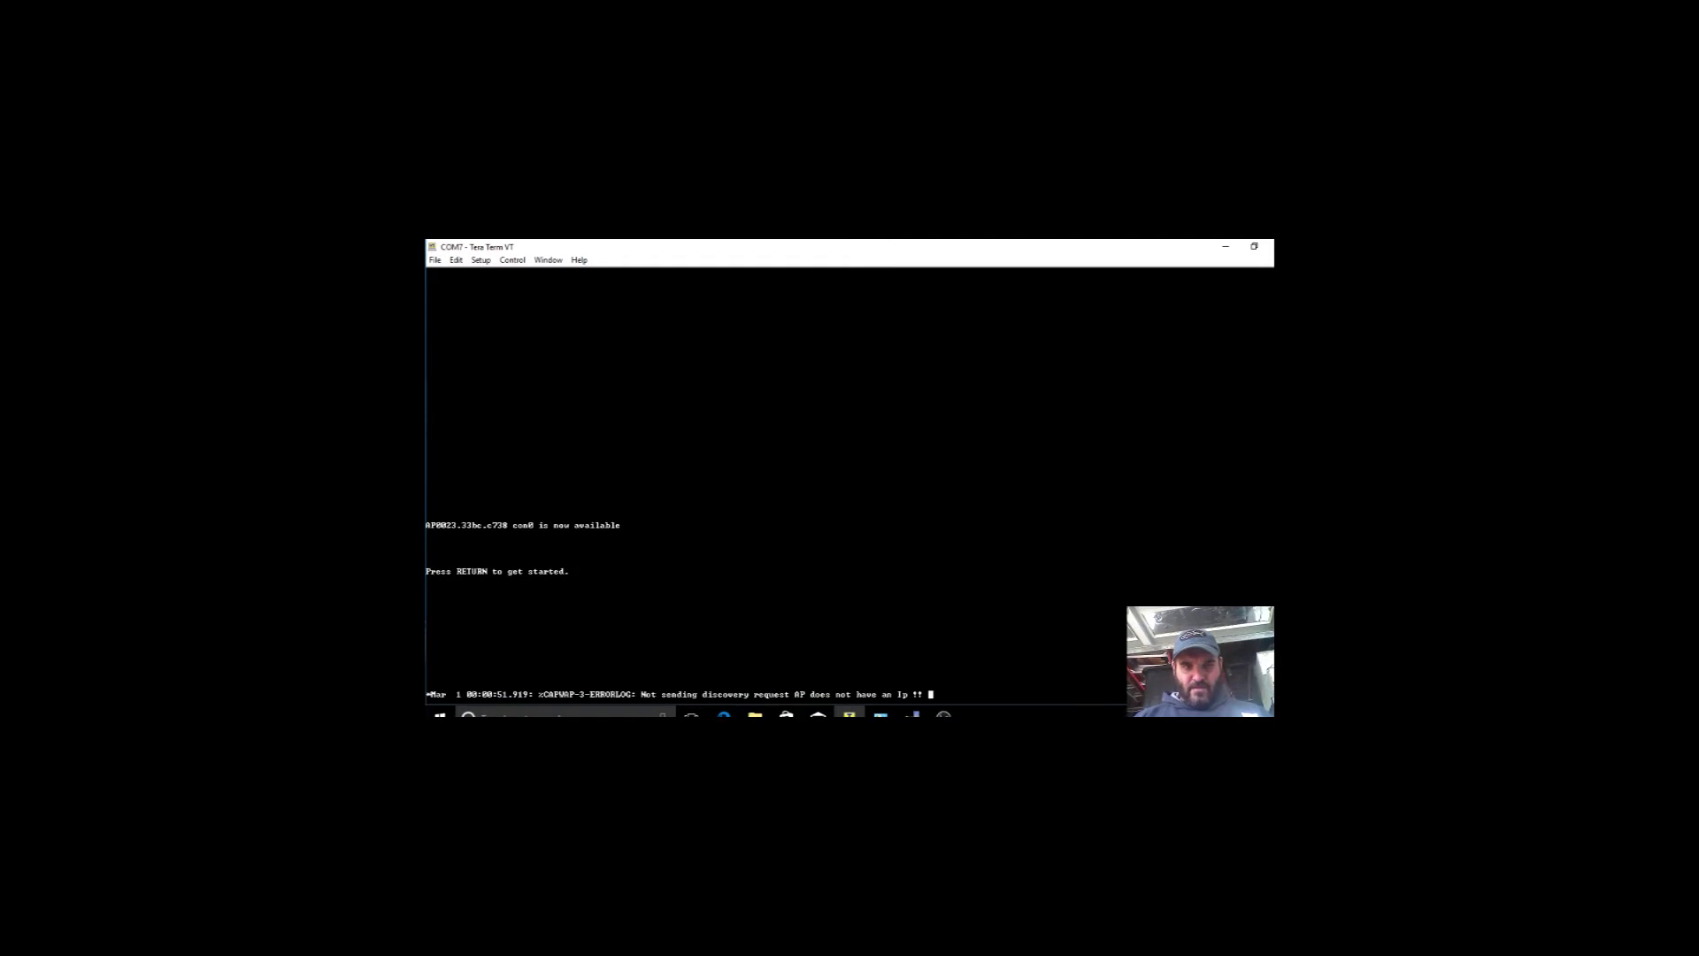
{"action": "key", "text": "Return"}
{"action": "key", "text": "Return"}
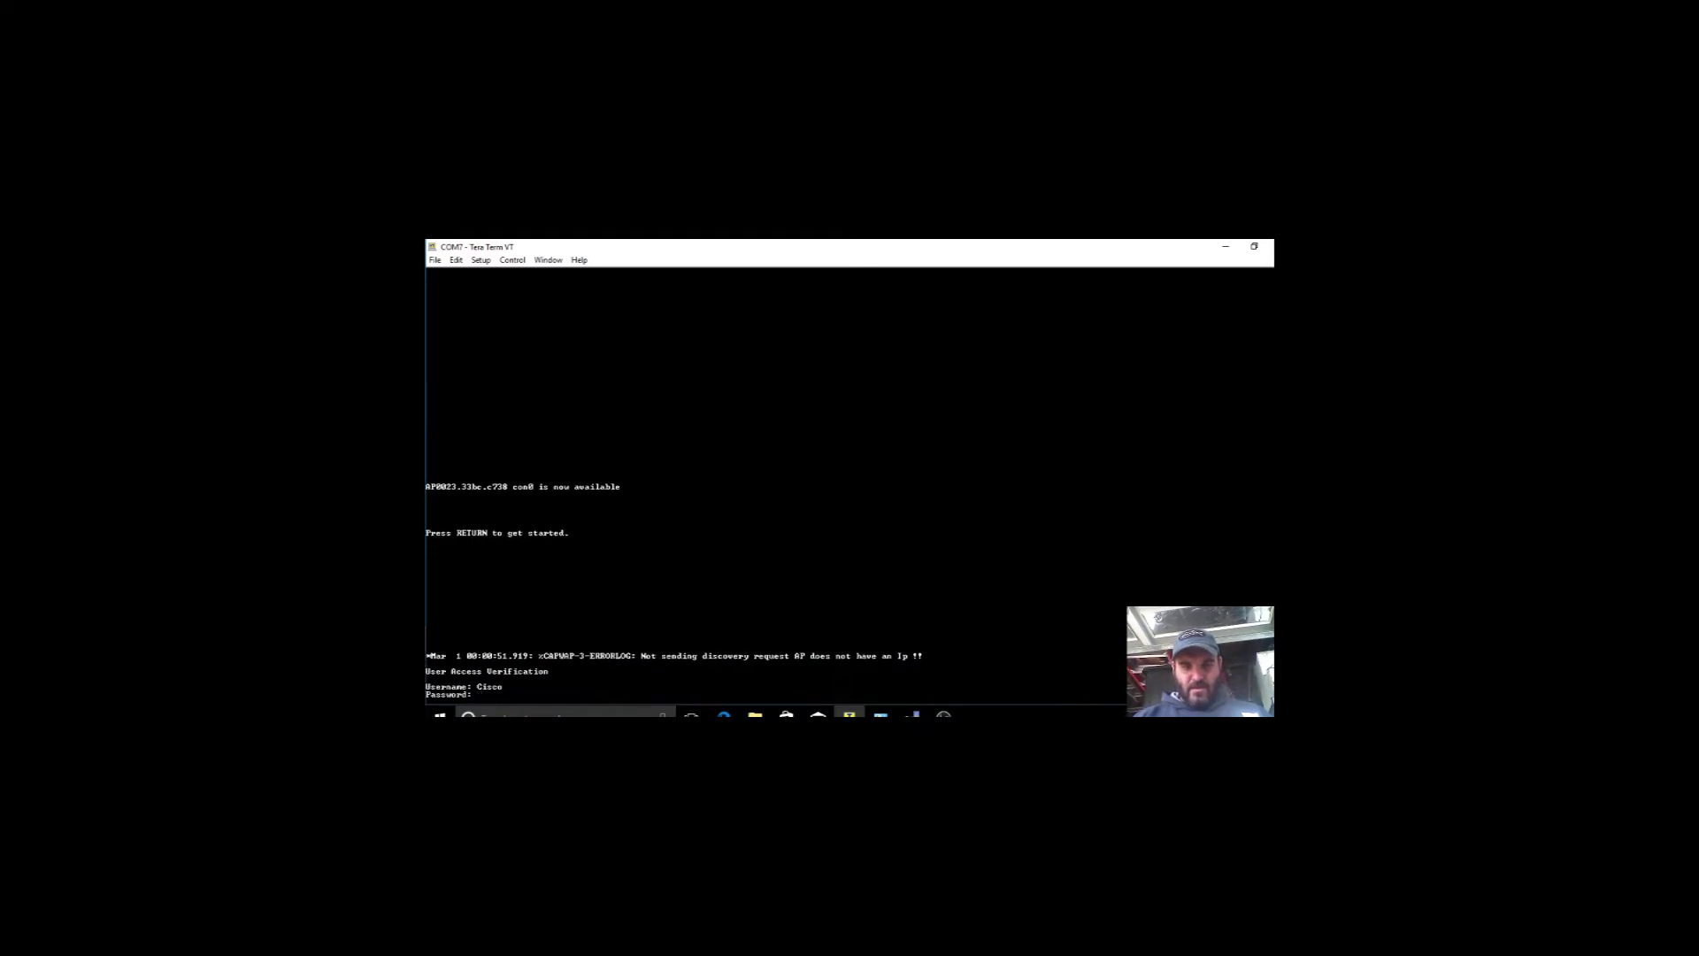
{"action": "key", "text": "Return"}
{"action": "key", "text": "Return"}
{"action": "key", "text": "Return"}
{"action": "key", "text": "Return"}
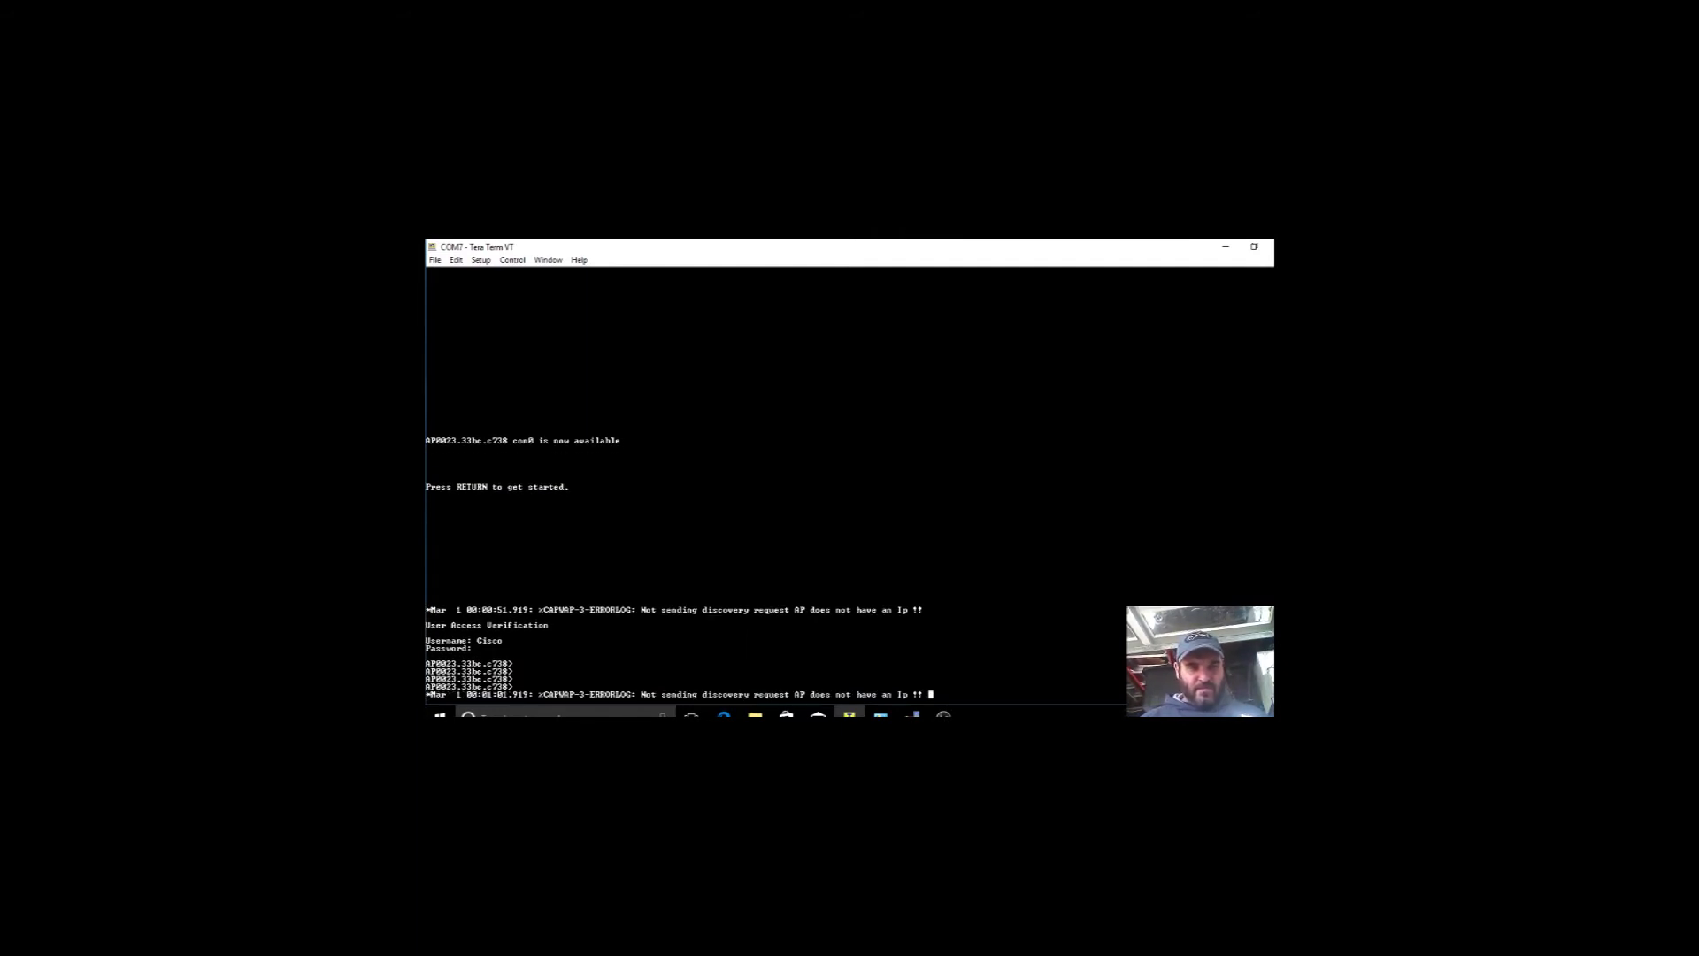
Enter privileged mode on the access point with enable and the enable password
{"action": "key", "text": "Return"}
{"action": "key", "text": "Return"}
{"action": "key", "text": "Return"}
{"action": "key", "text": "Return"}
{"action": "type", "text": "ena"}
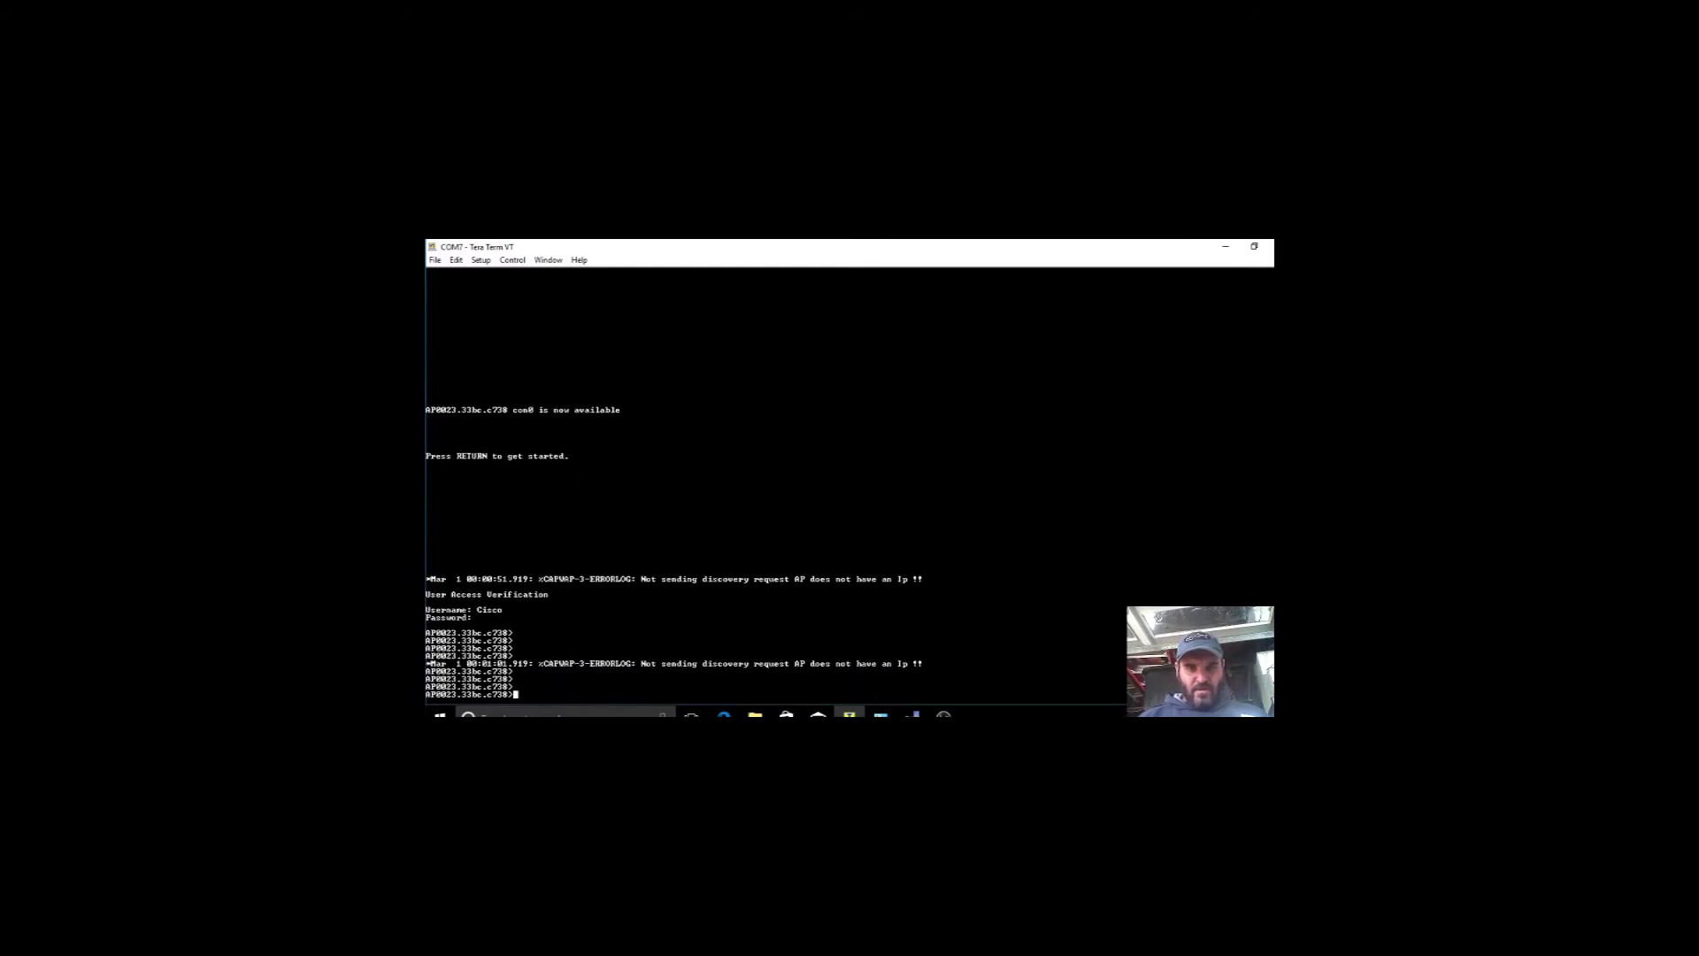
{"action": "type", "text": "ble"}
{"action": "key", "text": "Return"}
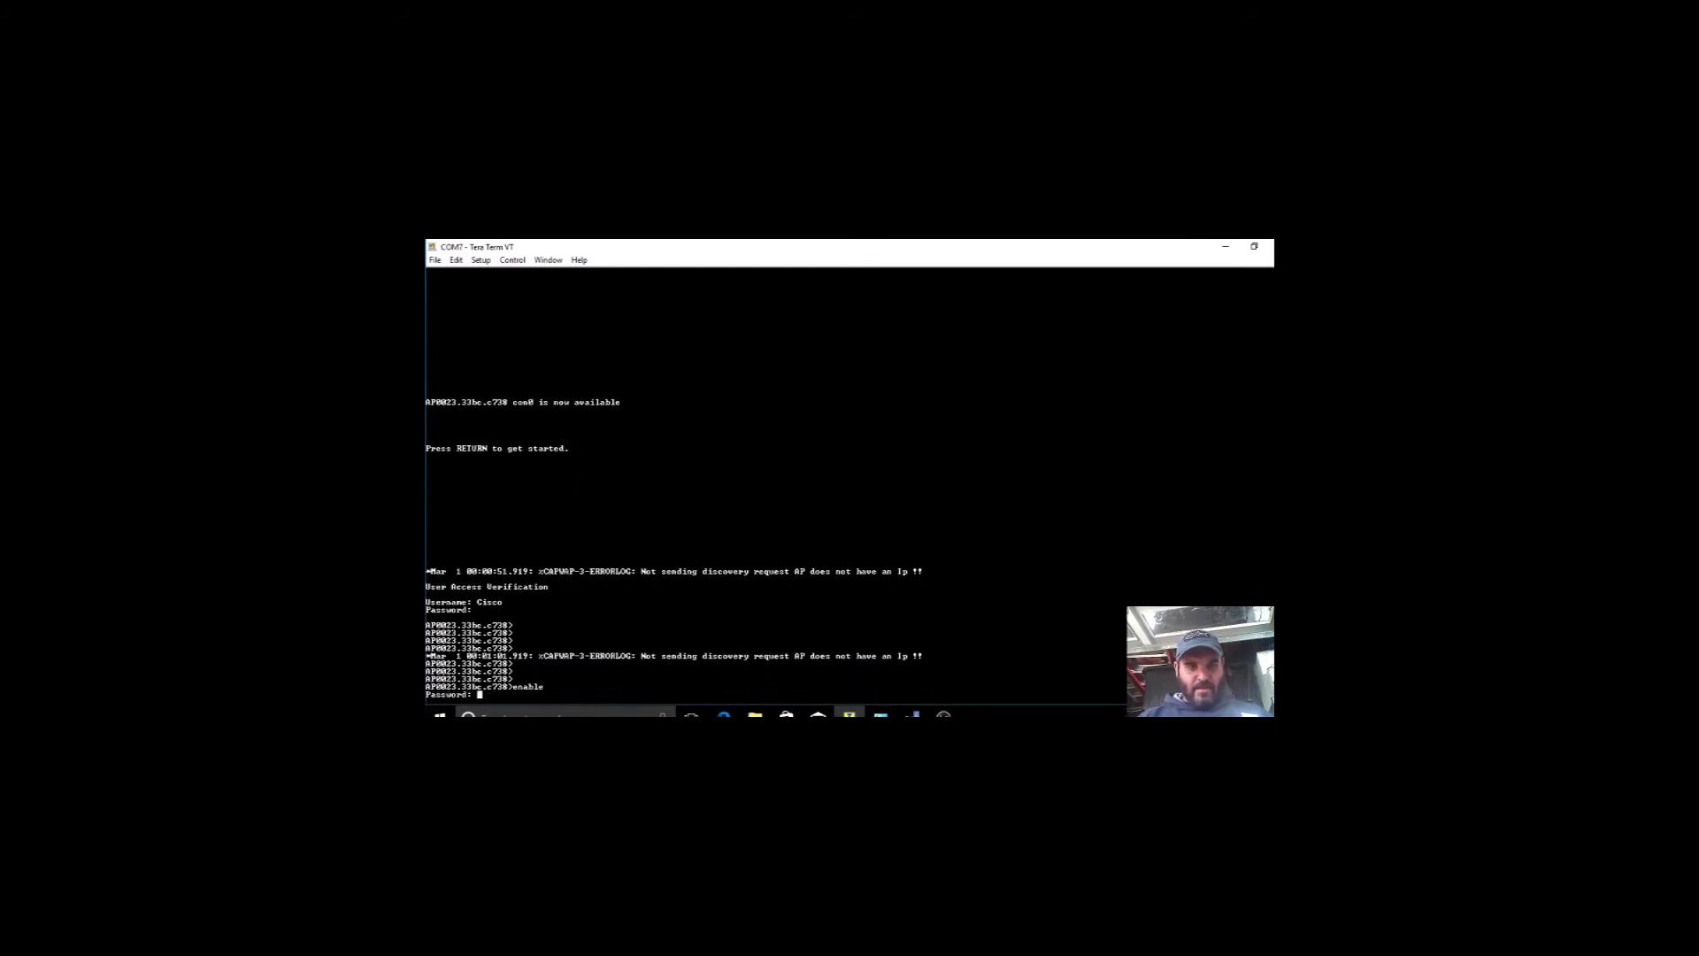
{"action": "key", "text": "Return"}
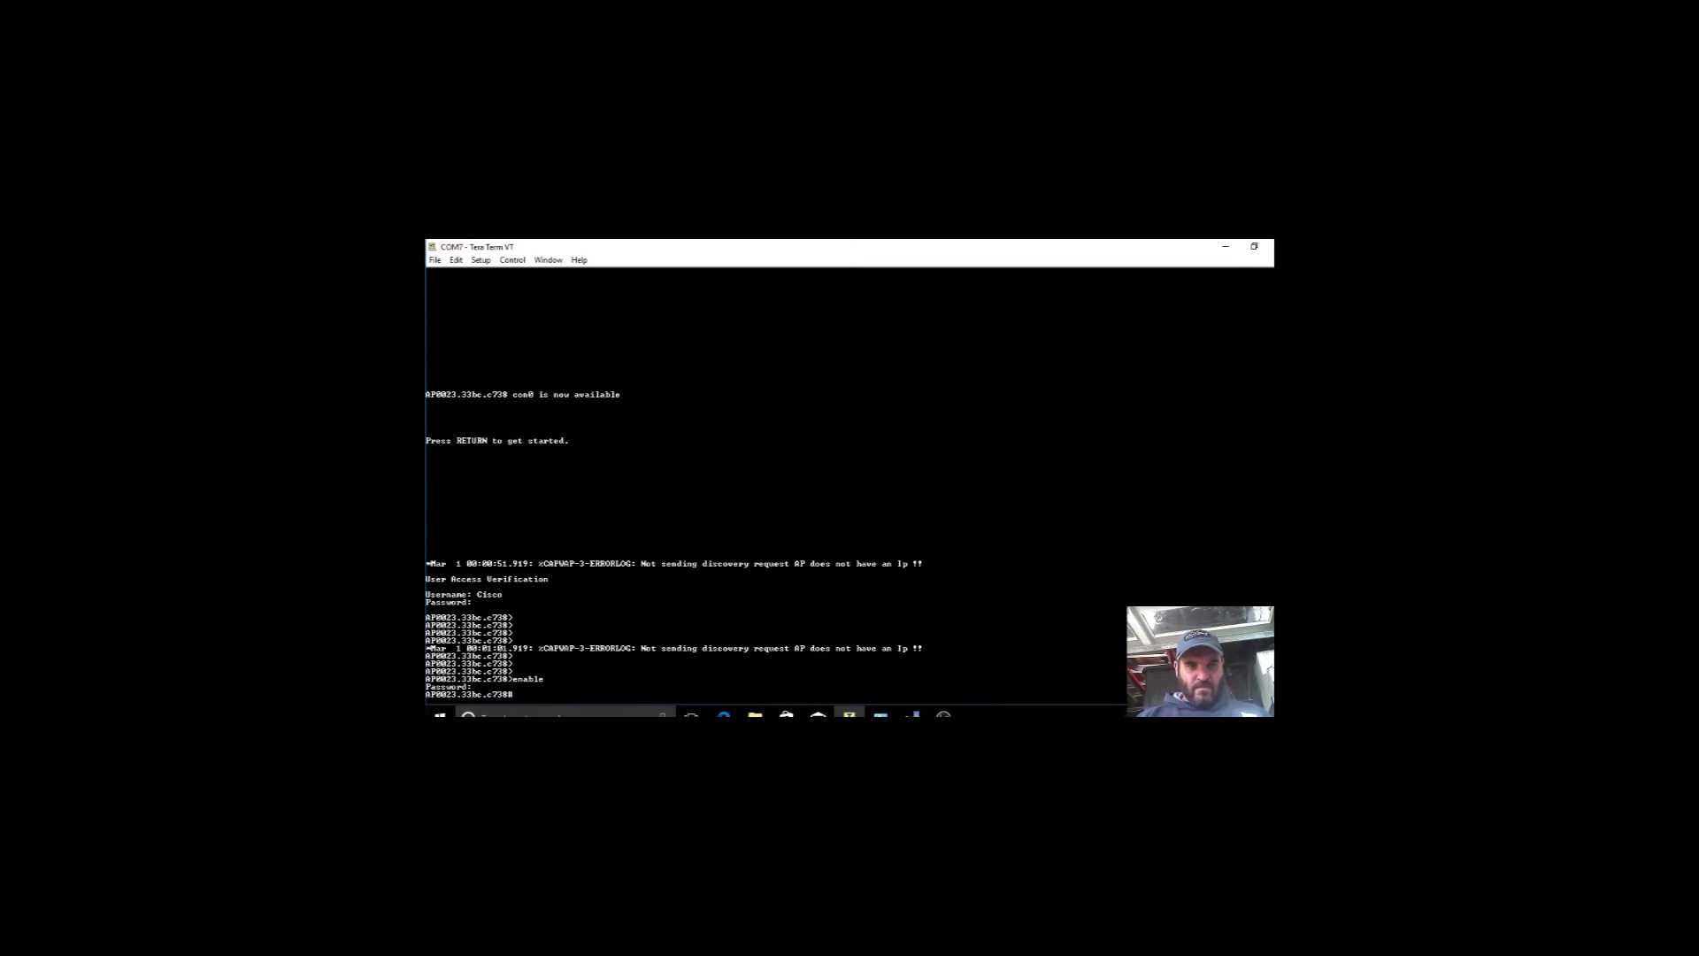
{"action": "key", "text": "Return"}
{"action": "key", "text": "Return"}
{"action": "key", "text": "Return"}
Run sh run and page through the running configuration
{"action": "type", "text": "sh run"}
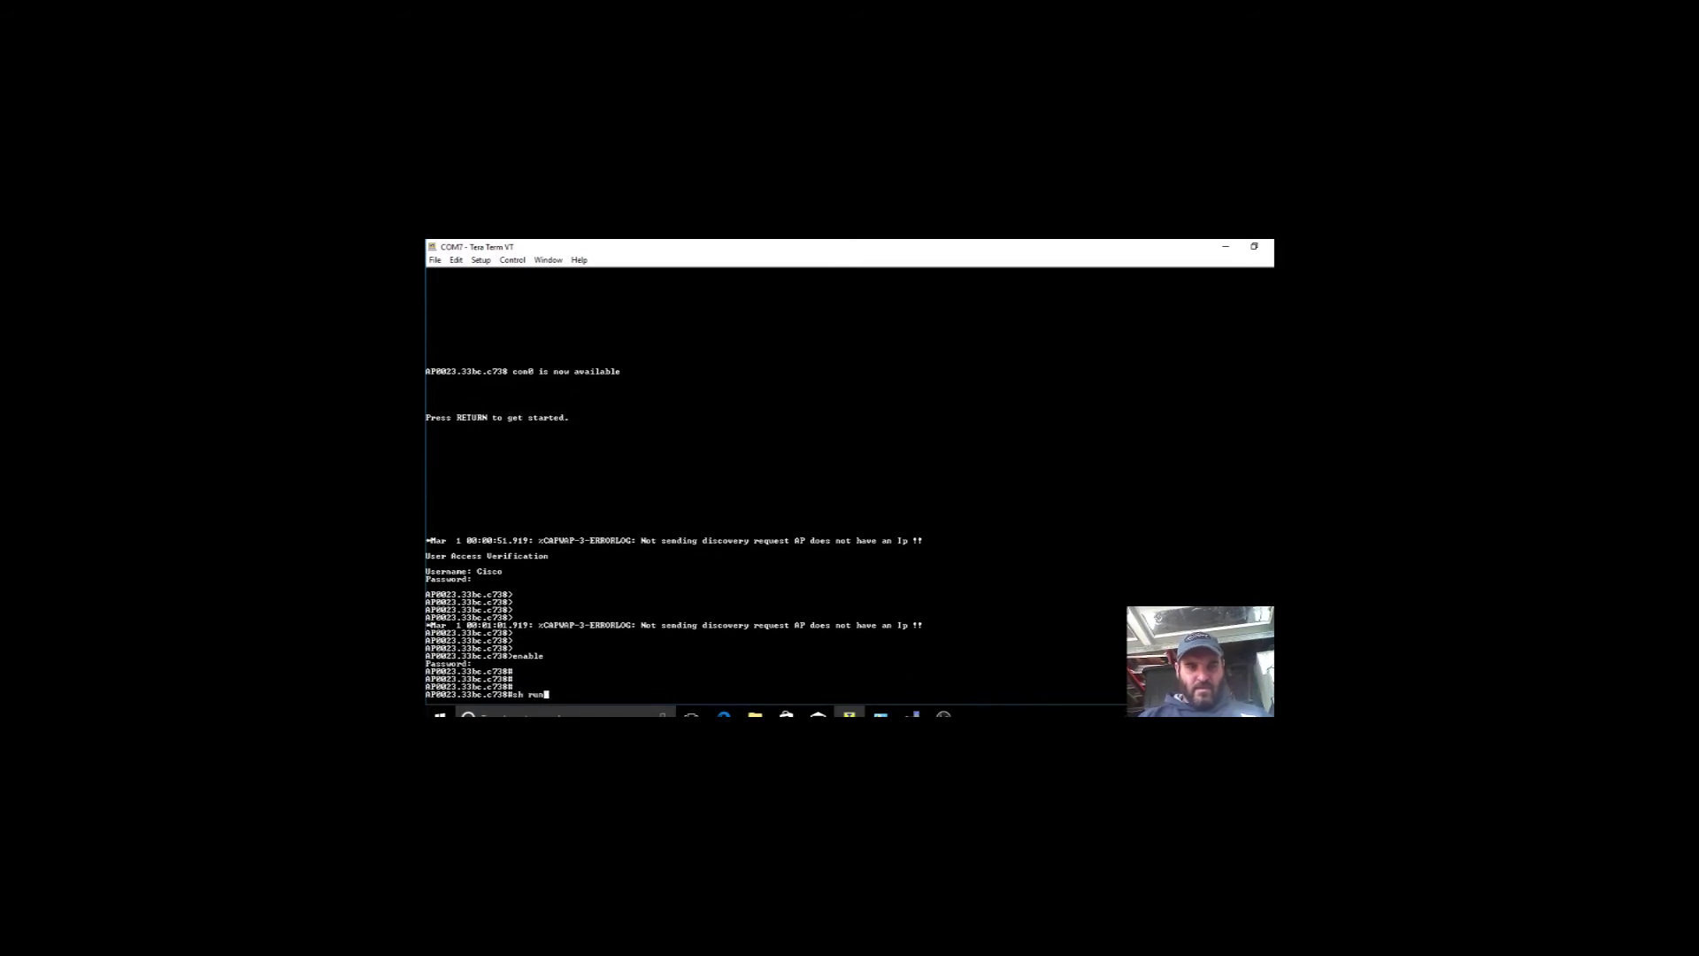
{"action": "key", "text": "Return"}
{"action": "key", "text": "space"}
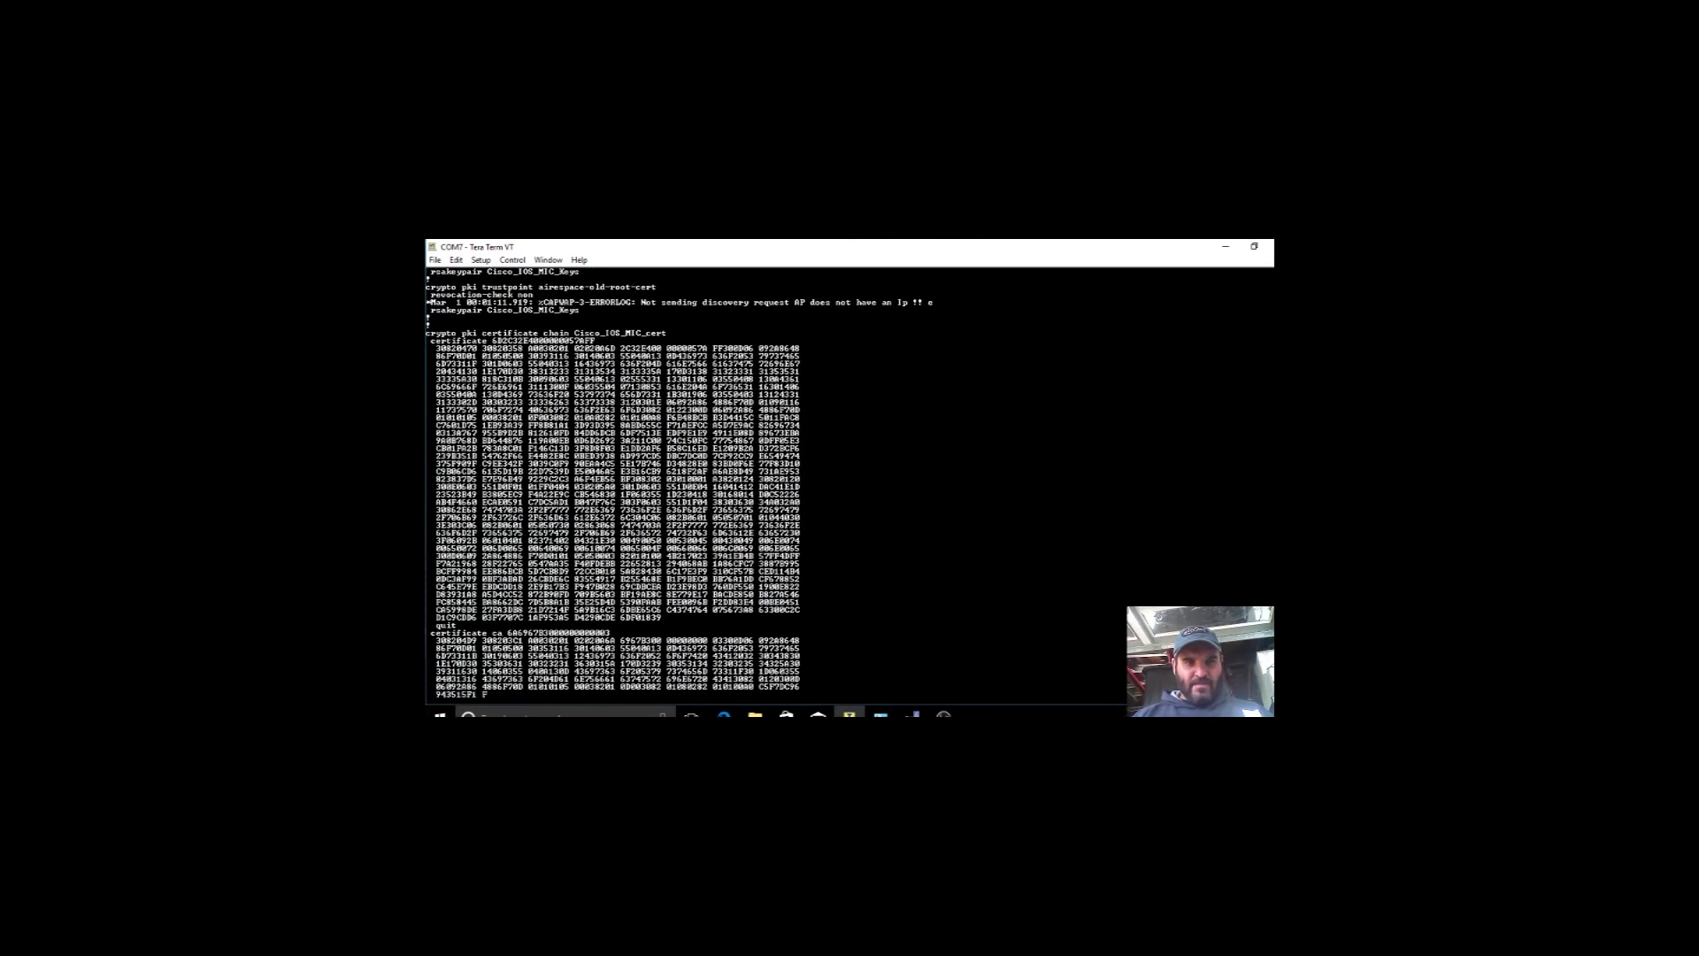
Page through the rest of the running configuration and return to fresh privileged prompts
{"action": "key", "text": "space"}
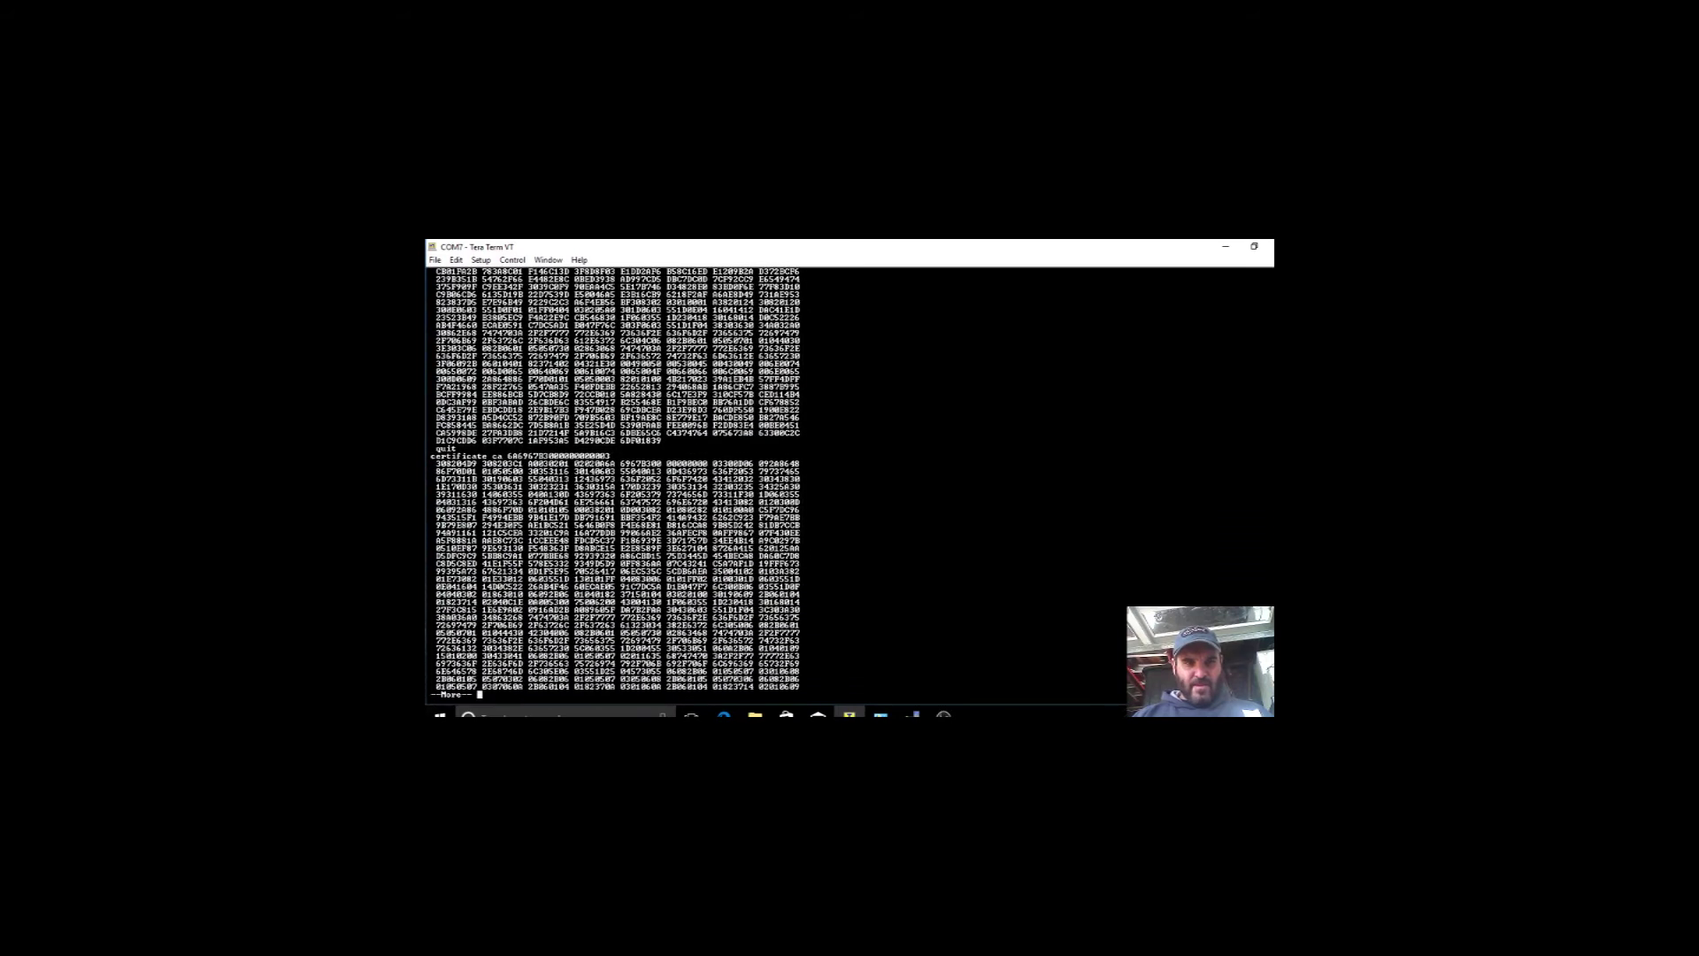
{"action": "key", "text": "space"}
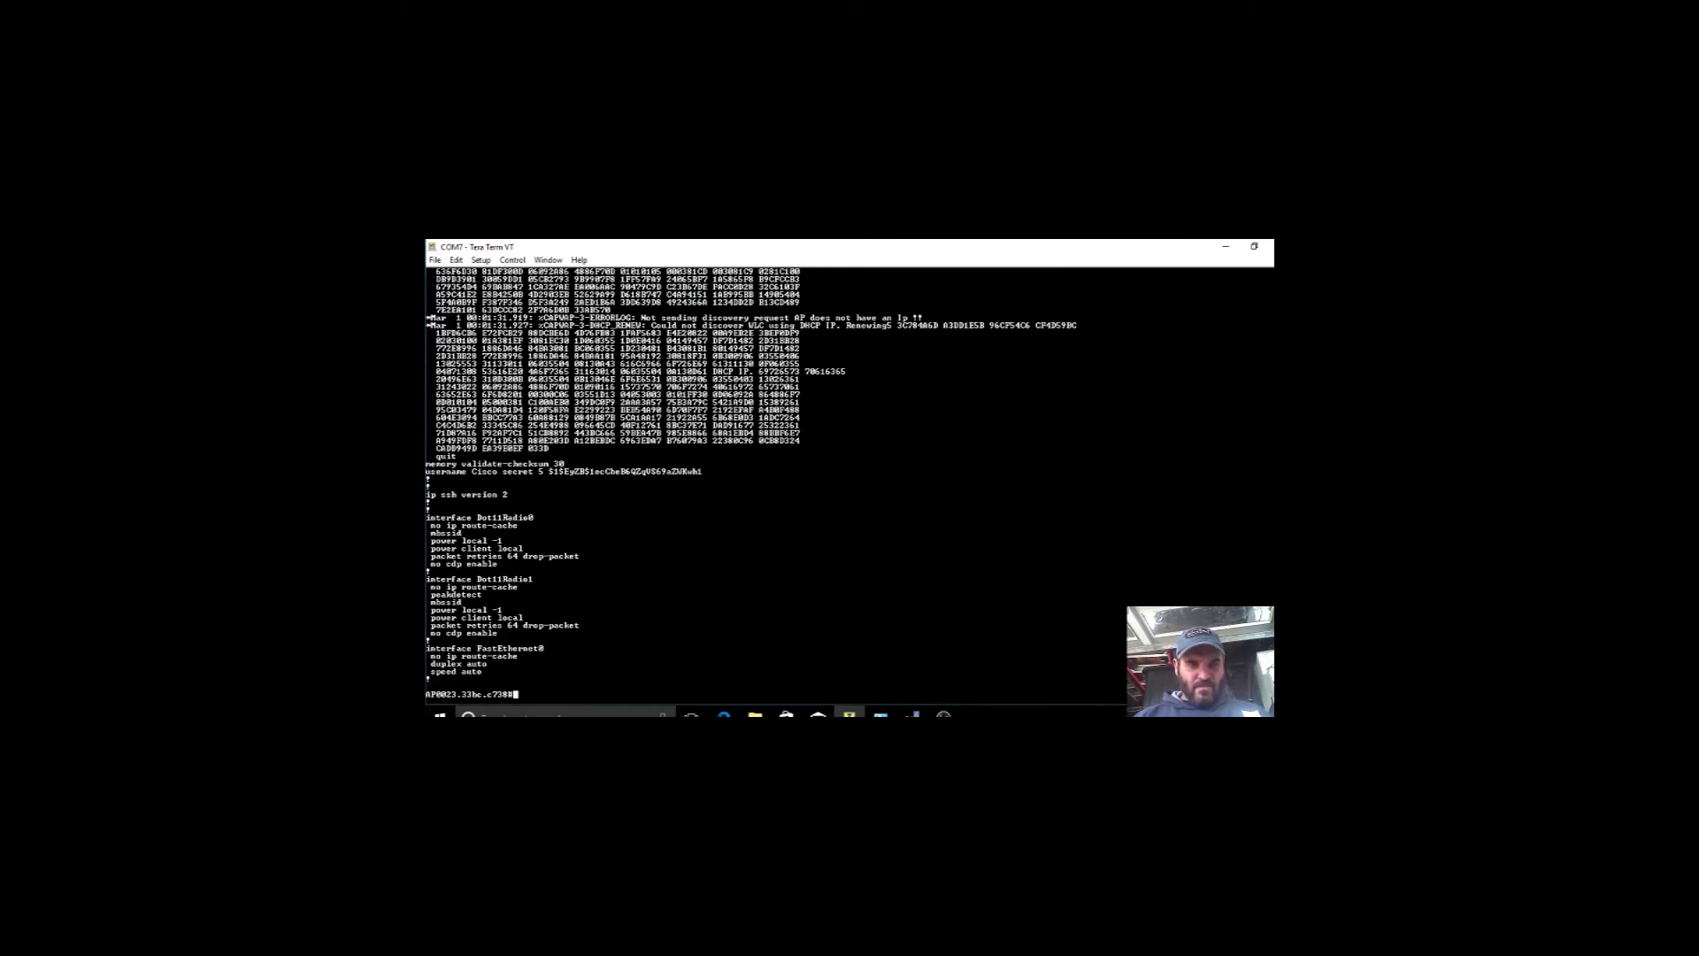
{"action": "key", "text": "Return"}
{"action": "key", "text": "Return"}
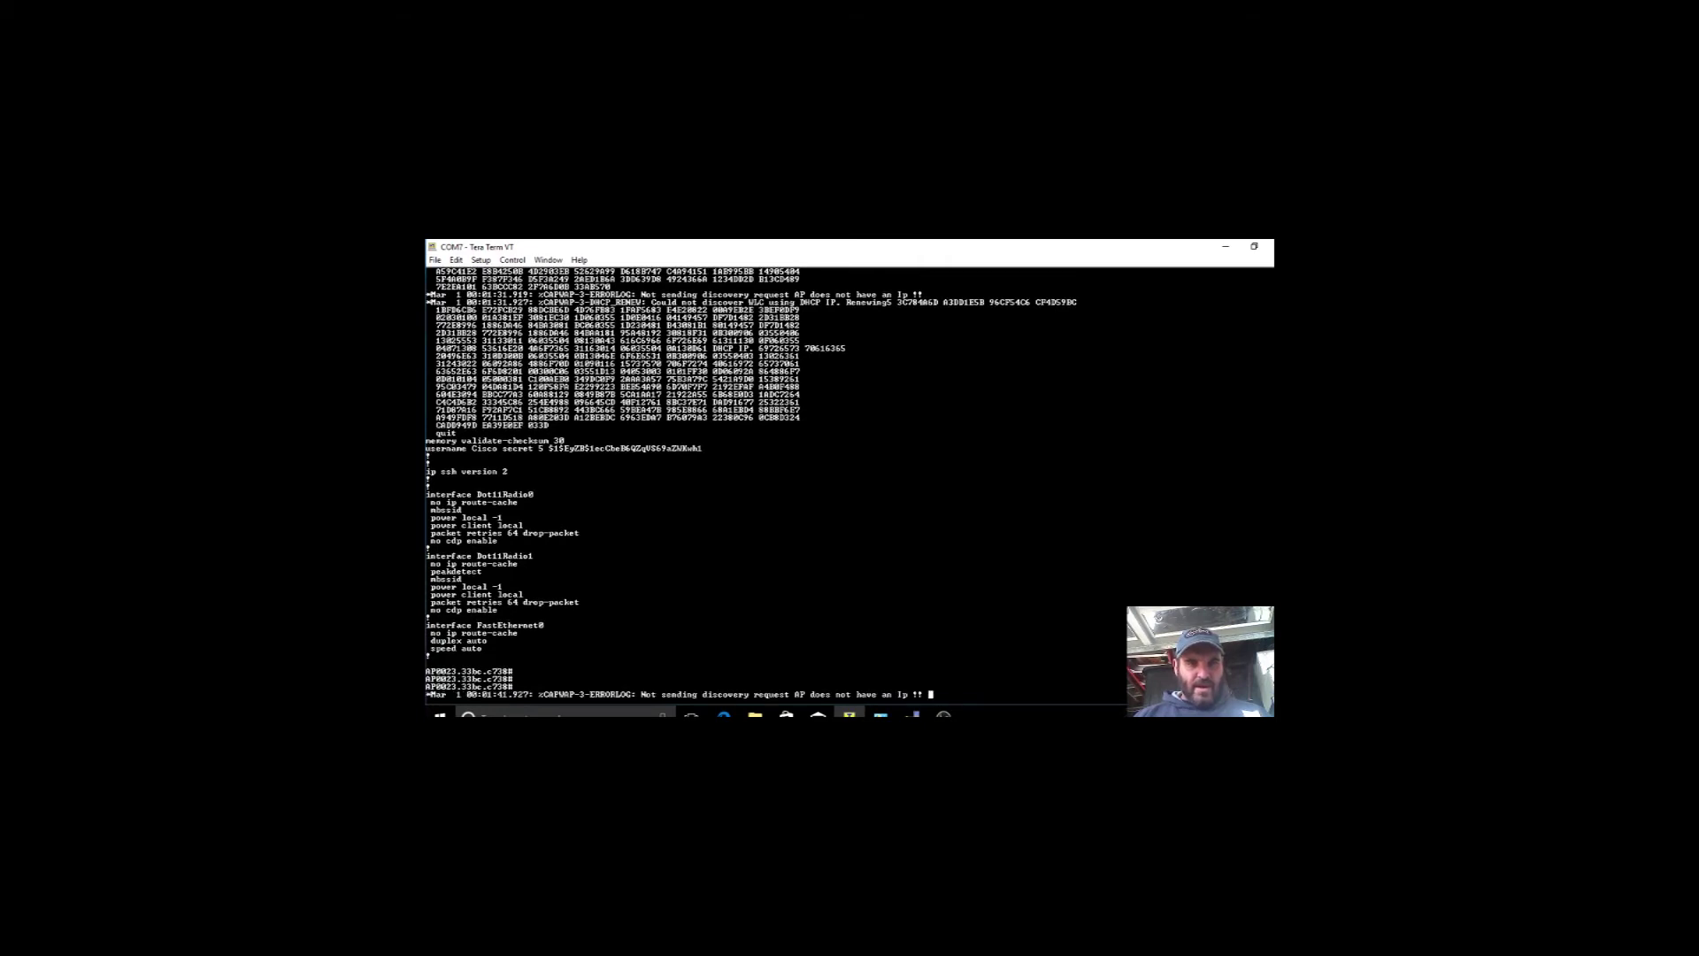
{"action": "key", "text": "Return"}
{"action": "key", "text": "Return"}
{"action": "key", "text": "Return"}
{"action": "key", "text": "Return"}
{"action": "key", "text": "Return"}
{"action": "key", "text": "Return"}
{"action": "key", "text": "Return"}
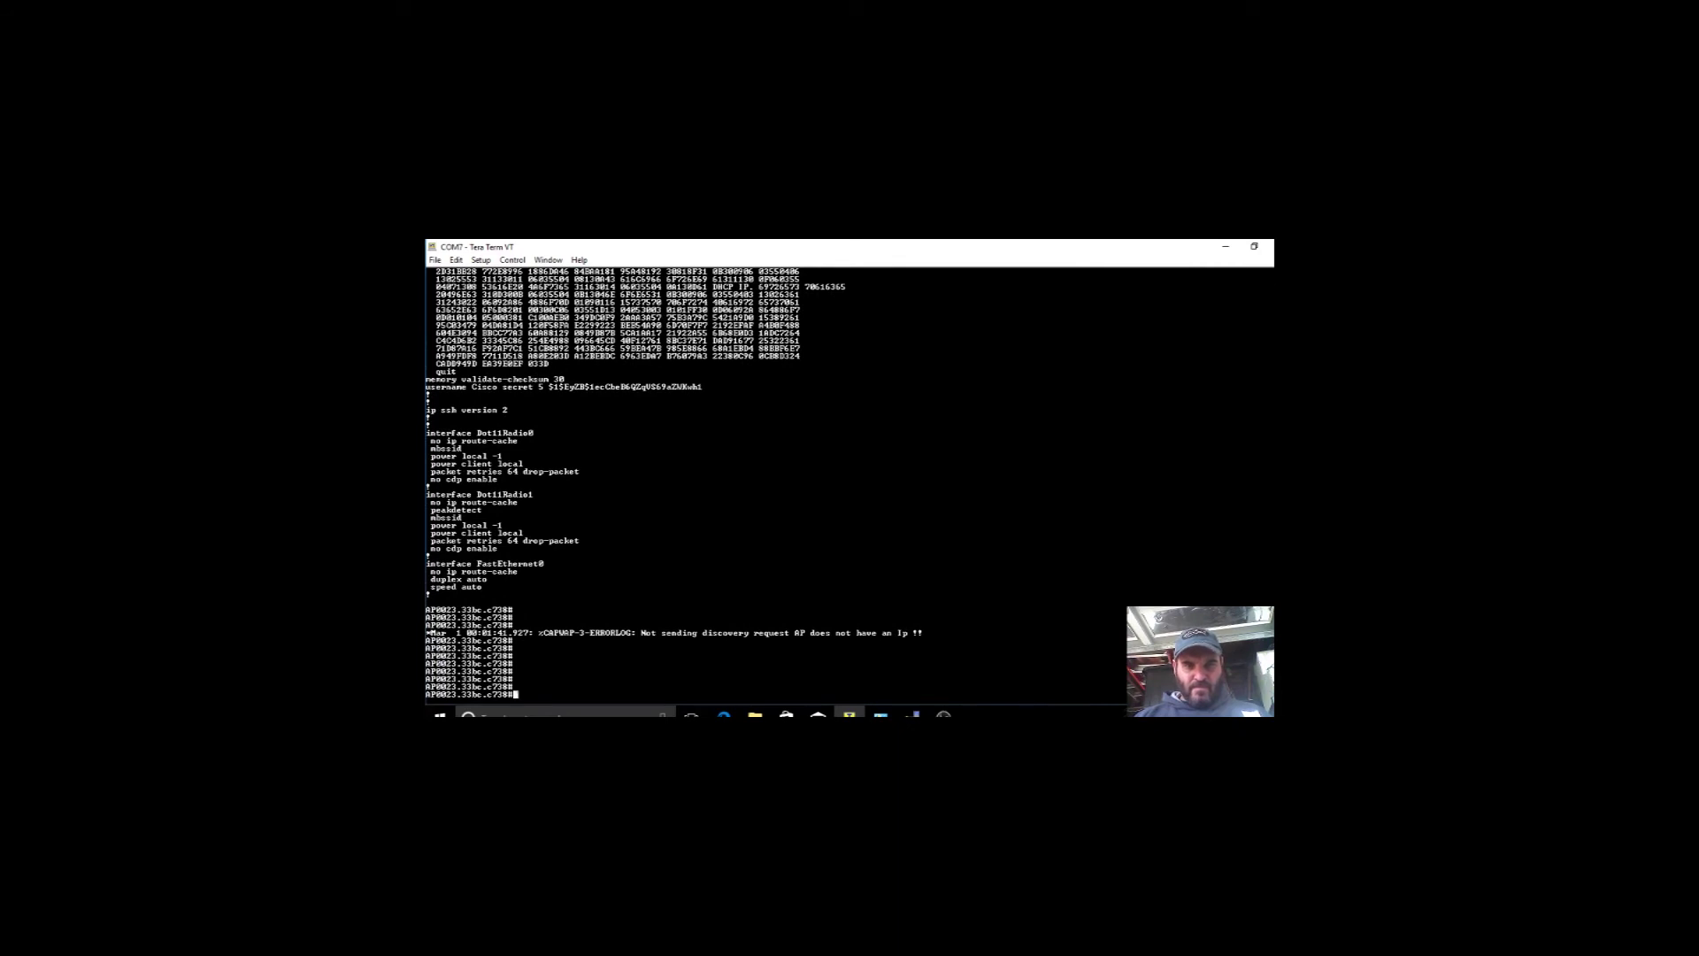
{"action": "key", "text": "Return"}
{"action": "key", "text": "Return"}
{"action": "key", "text": "Return"}
{"action": "key", "text": "Return"}
{"action": "key", "text": "Return"}
{"action": "key", "text": "Return"}
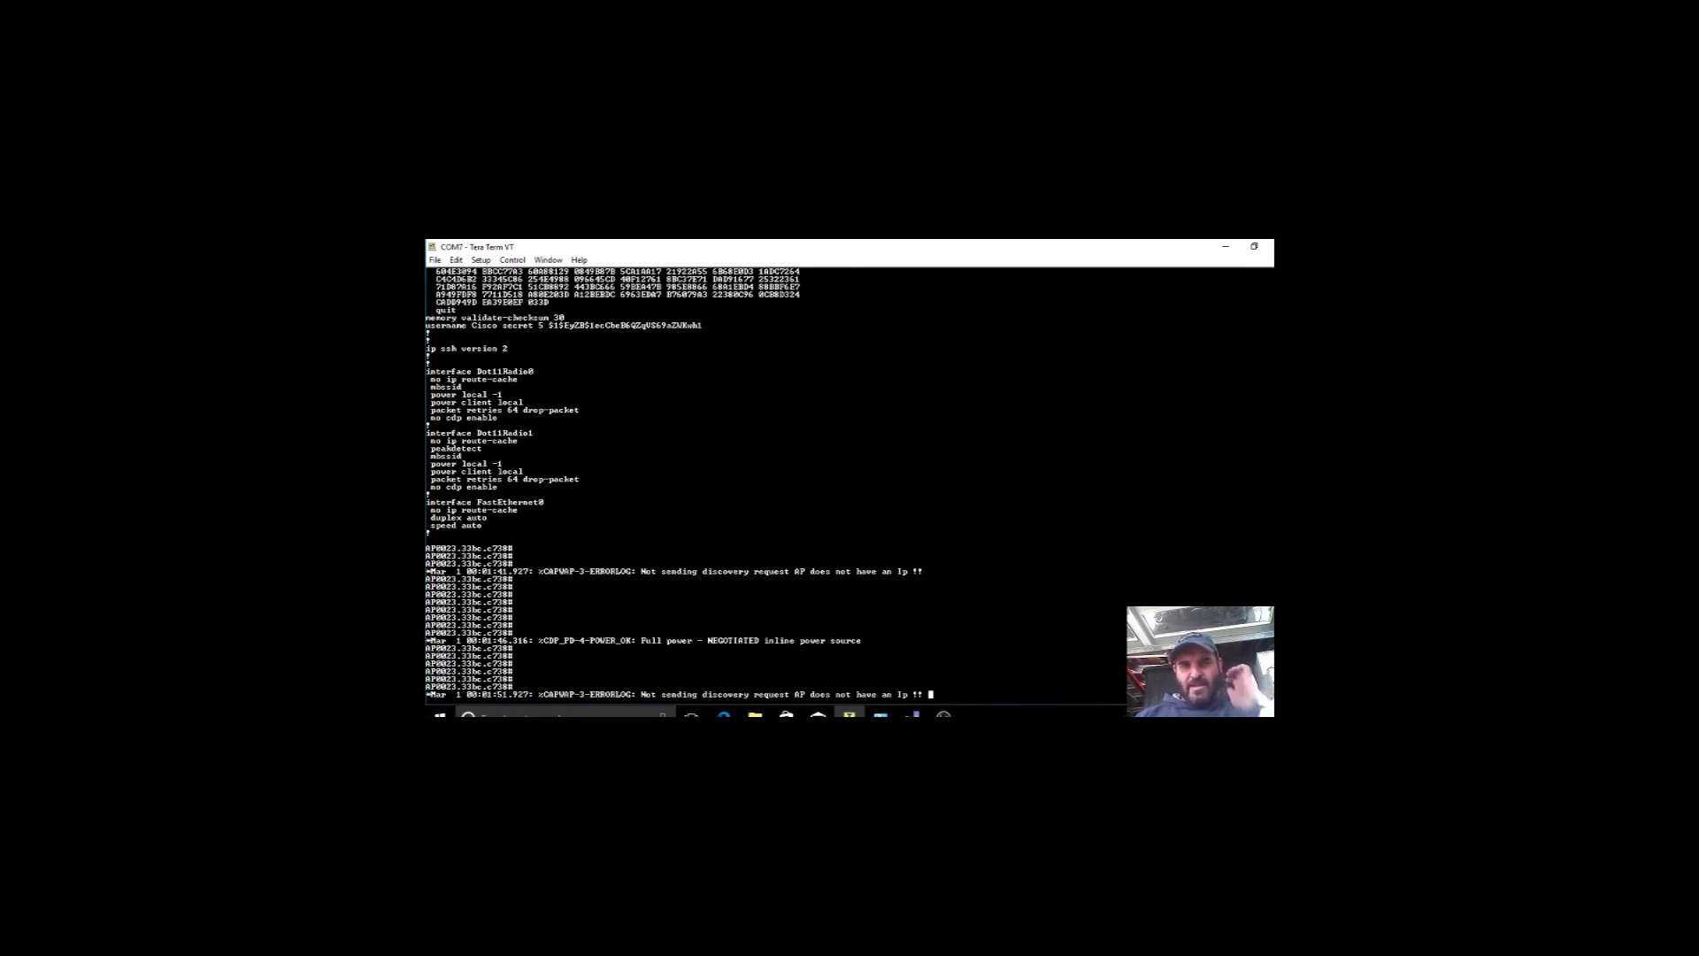
Open the c1130 .tar from TFTP-Root in WinRAR and browse its c1130-k9w7-mx folder
{"action": "left_click", "coordinate": [755, 715]}
{"action": "double_click", "coordinate": [827, 406]}
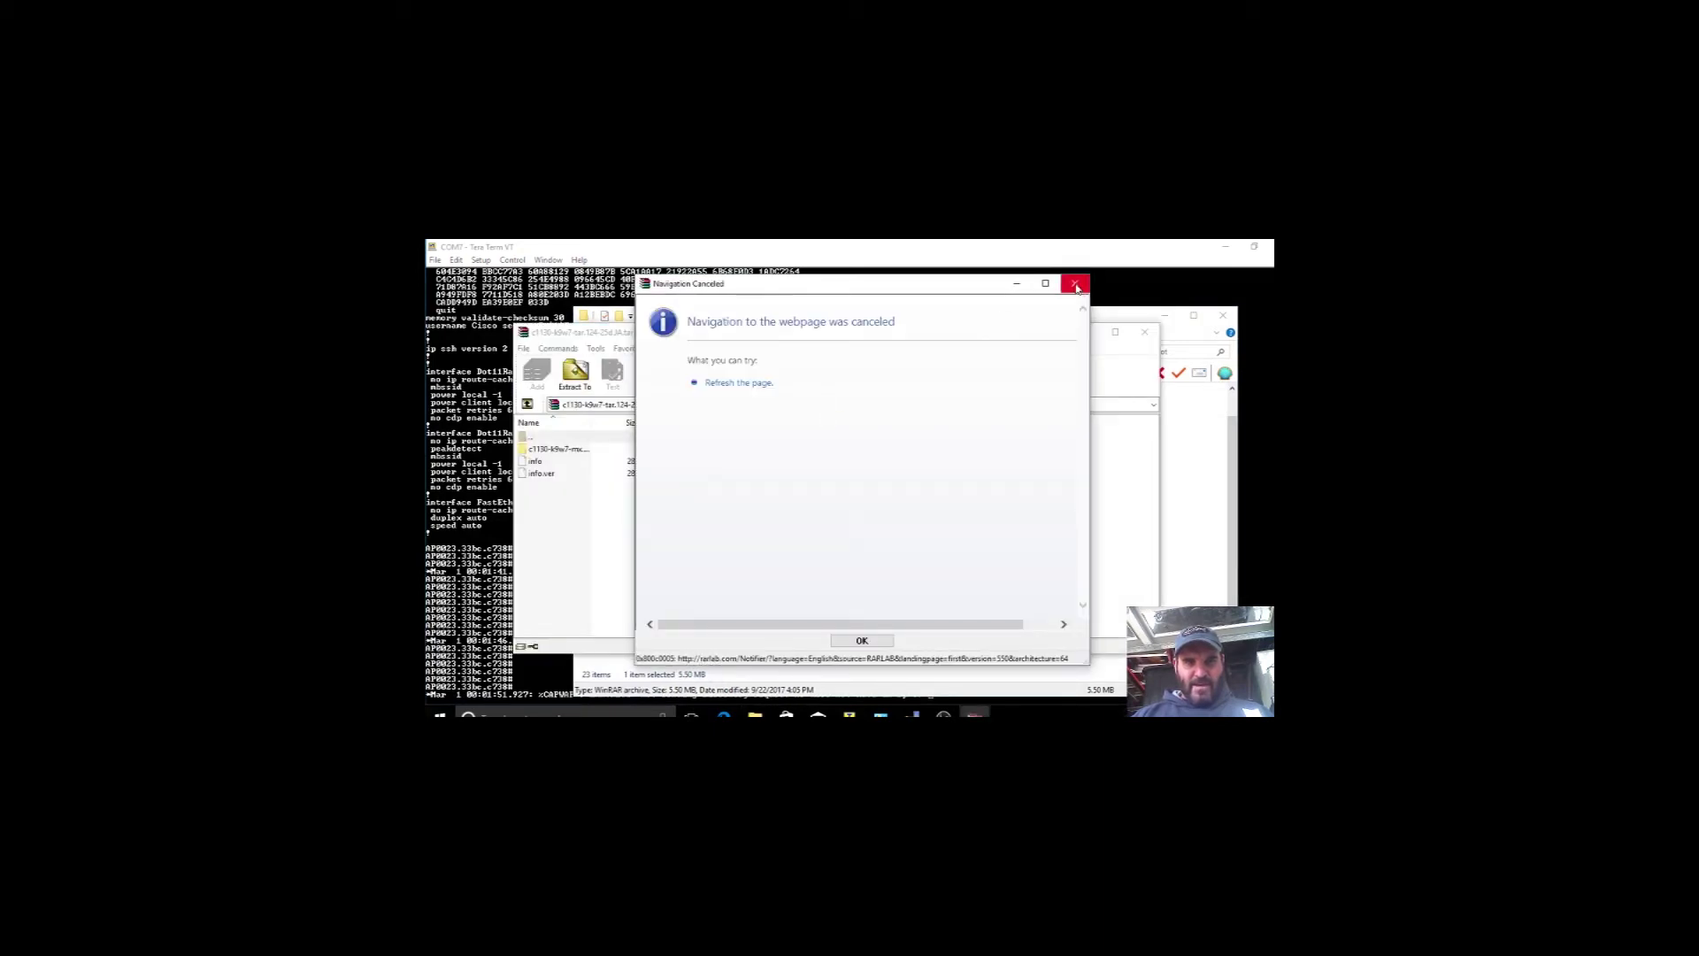
{"action": "left_click", "coordinate": [1074, 283]}
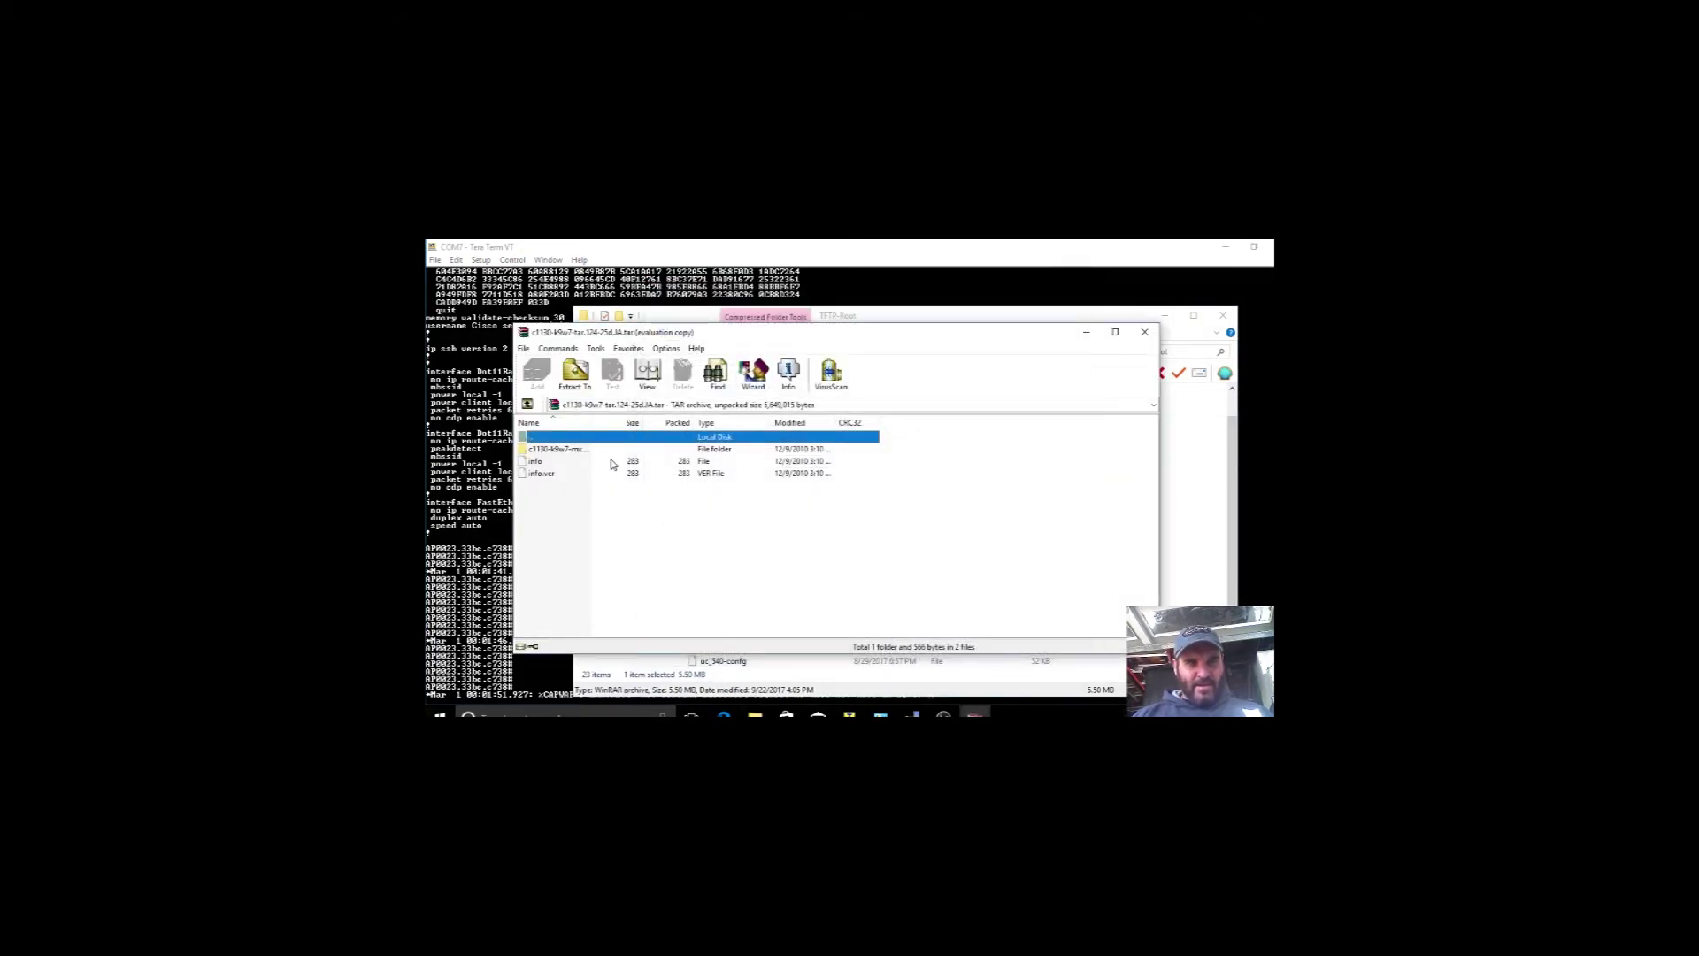
{"action": "double_click", "coordinate": [607, 453]}
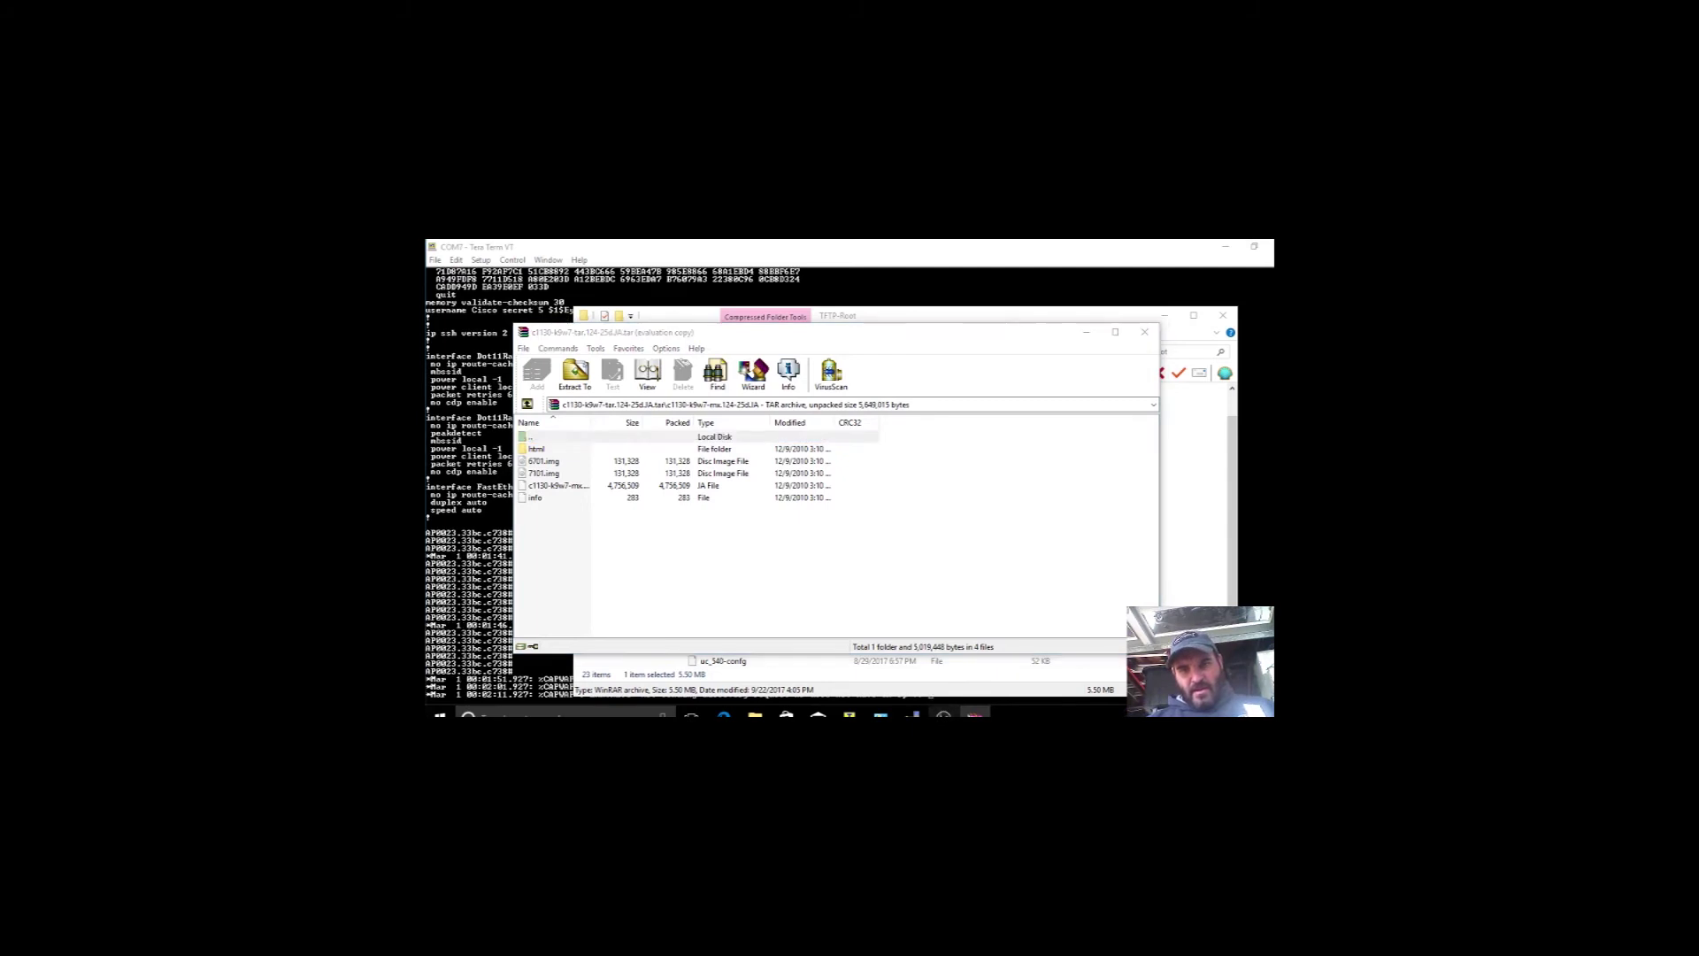
Move the OBS window aside and bring the Tera Term console back to the front
{"action": "left_click", "coordinate": [944, 715]}
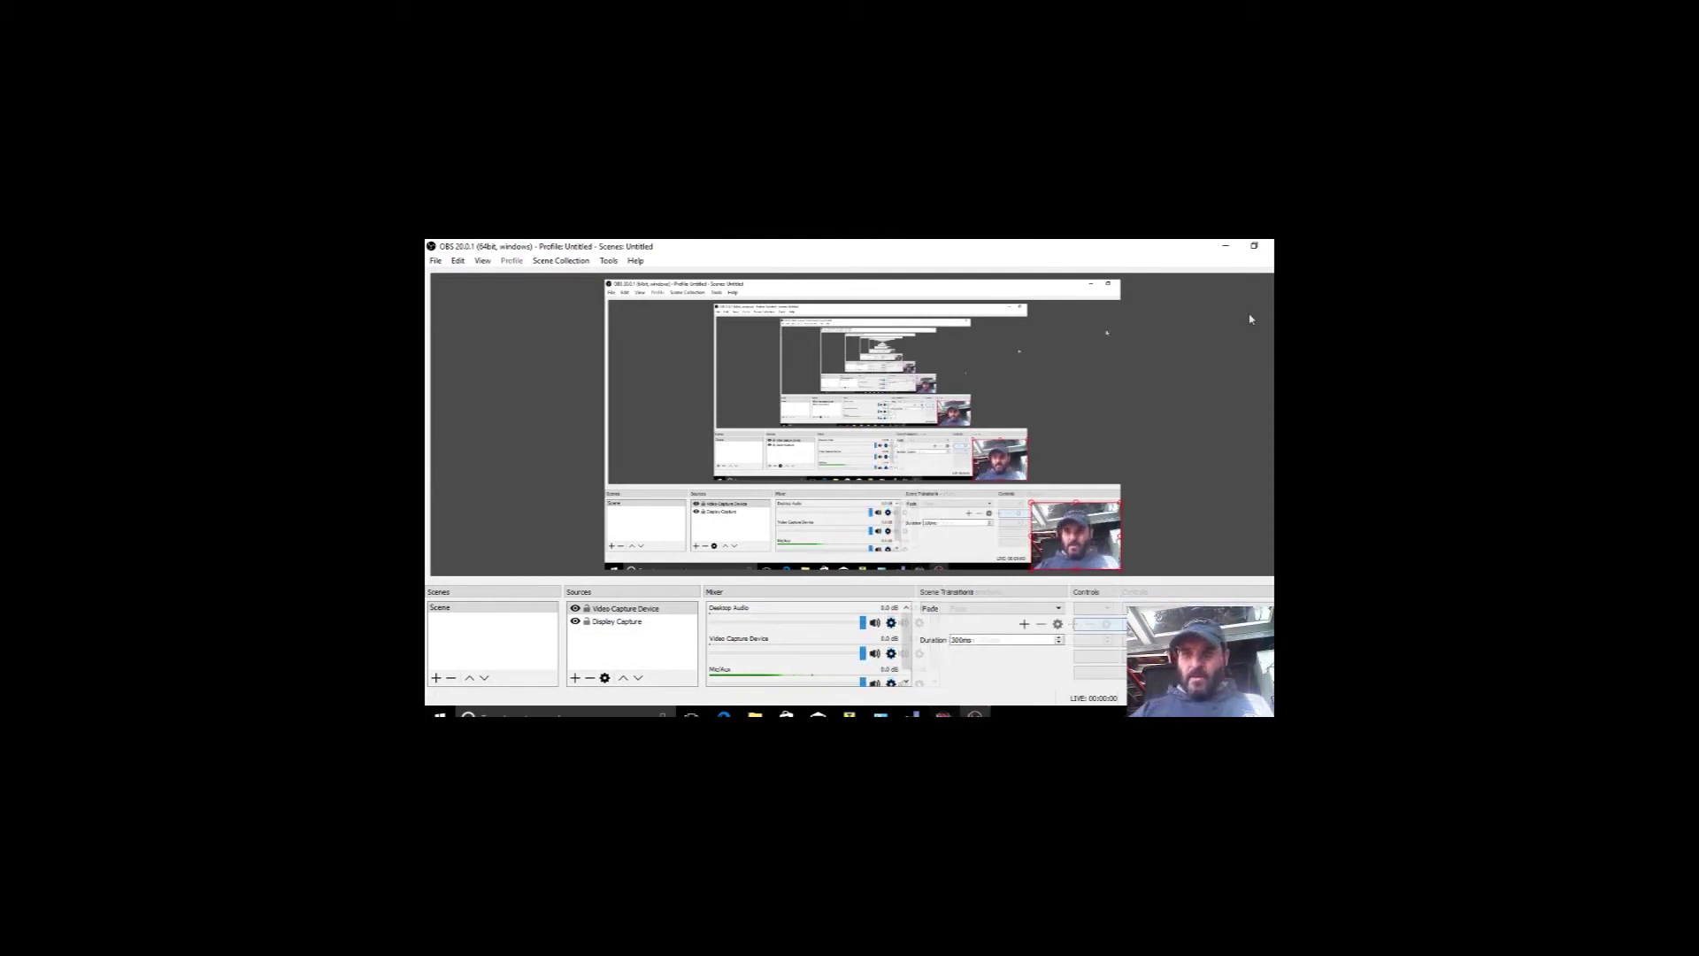
{"action": "left_click", "coordinate": [1225, 248]}
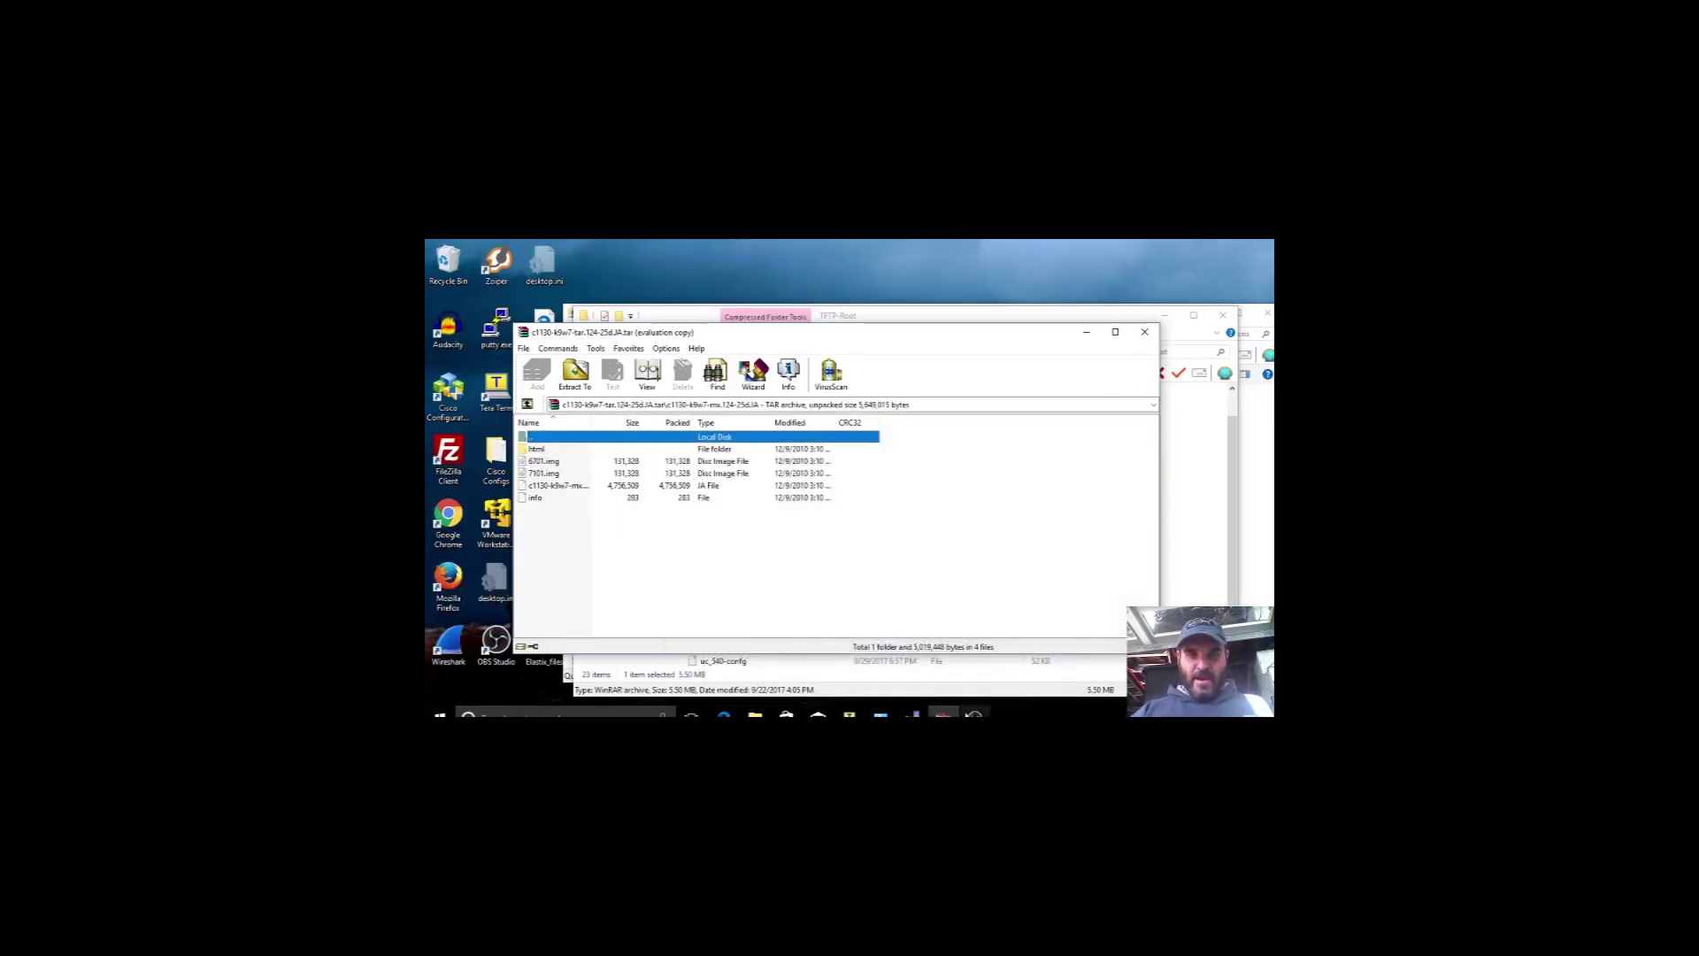
{"action": "left_click", "coordinate": [850, 714]}
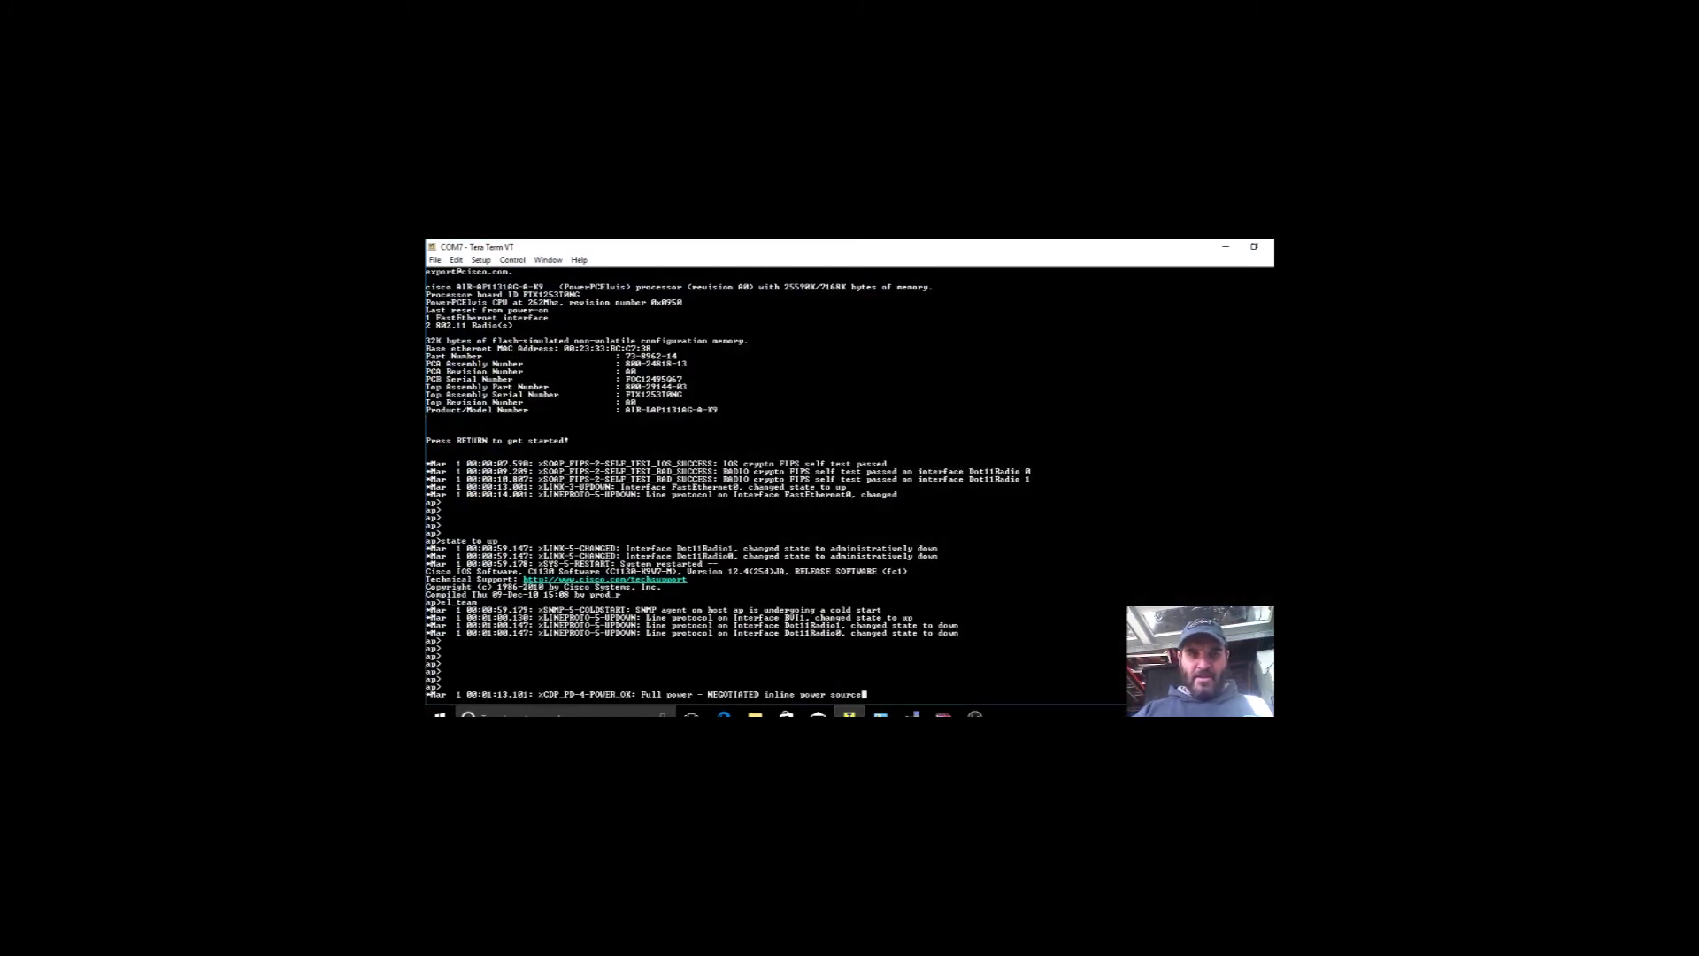
Select the AP model number, enter privileged mode with enable after a typo, and run sh run
{"action": "left_click_drag", "start_coordinate": [626, 410], "coordinate": [723, 409]}
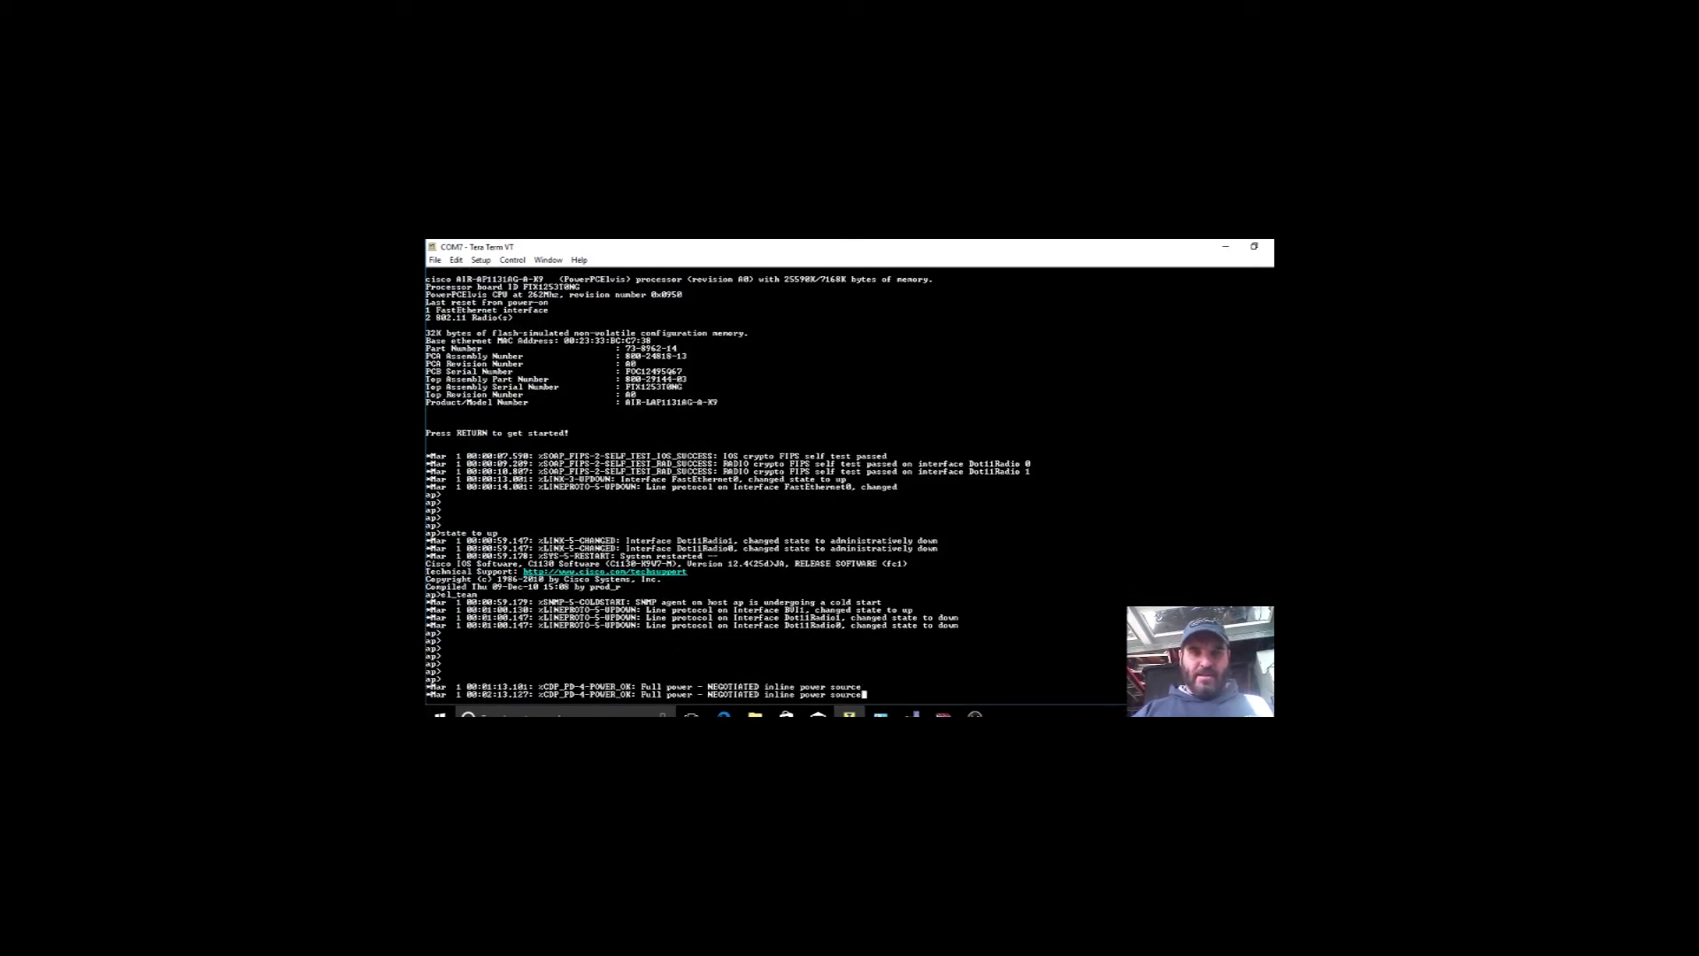
{"action": "key", "text": "Return"}
{"action": "key", "text": "Return"}
{"action": "key", "text": "Return"}
{"action": "key", "text": "Return"}
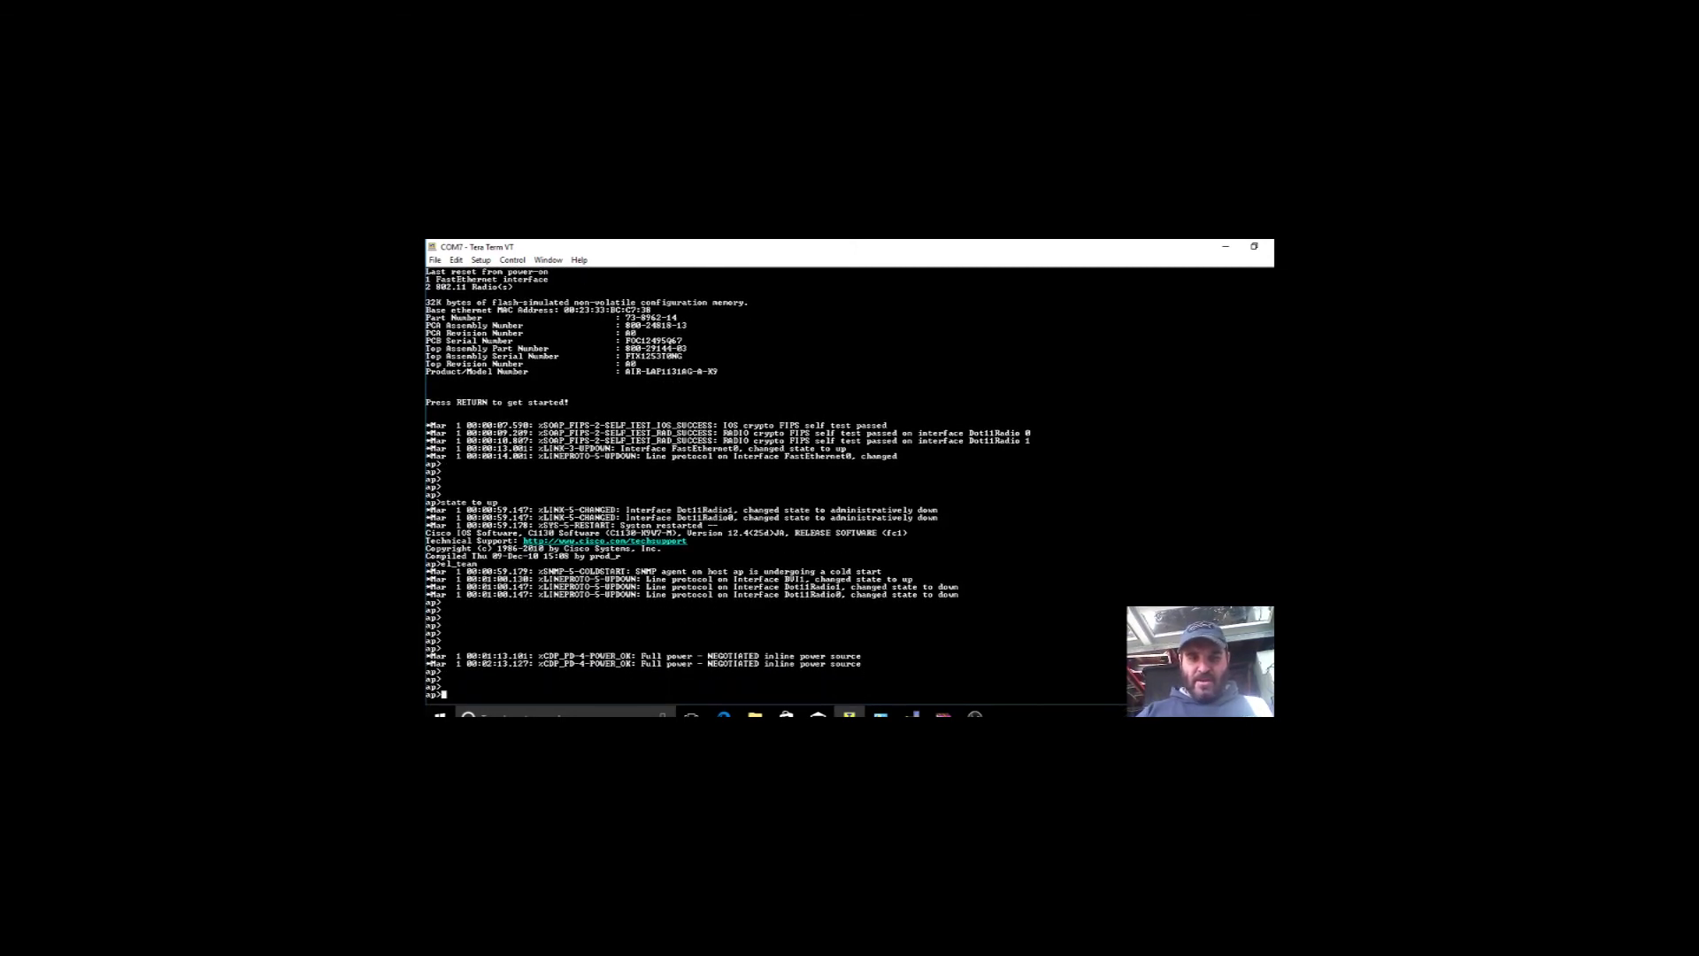
{"action": "type", "text": "enzble"}
{"action": "key", "text": "Return"}
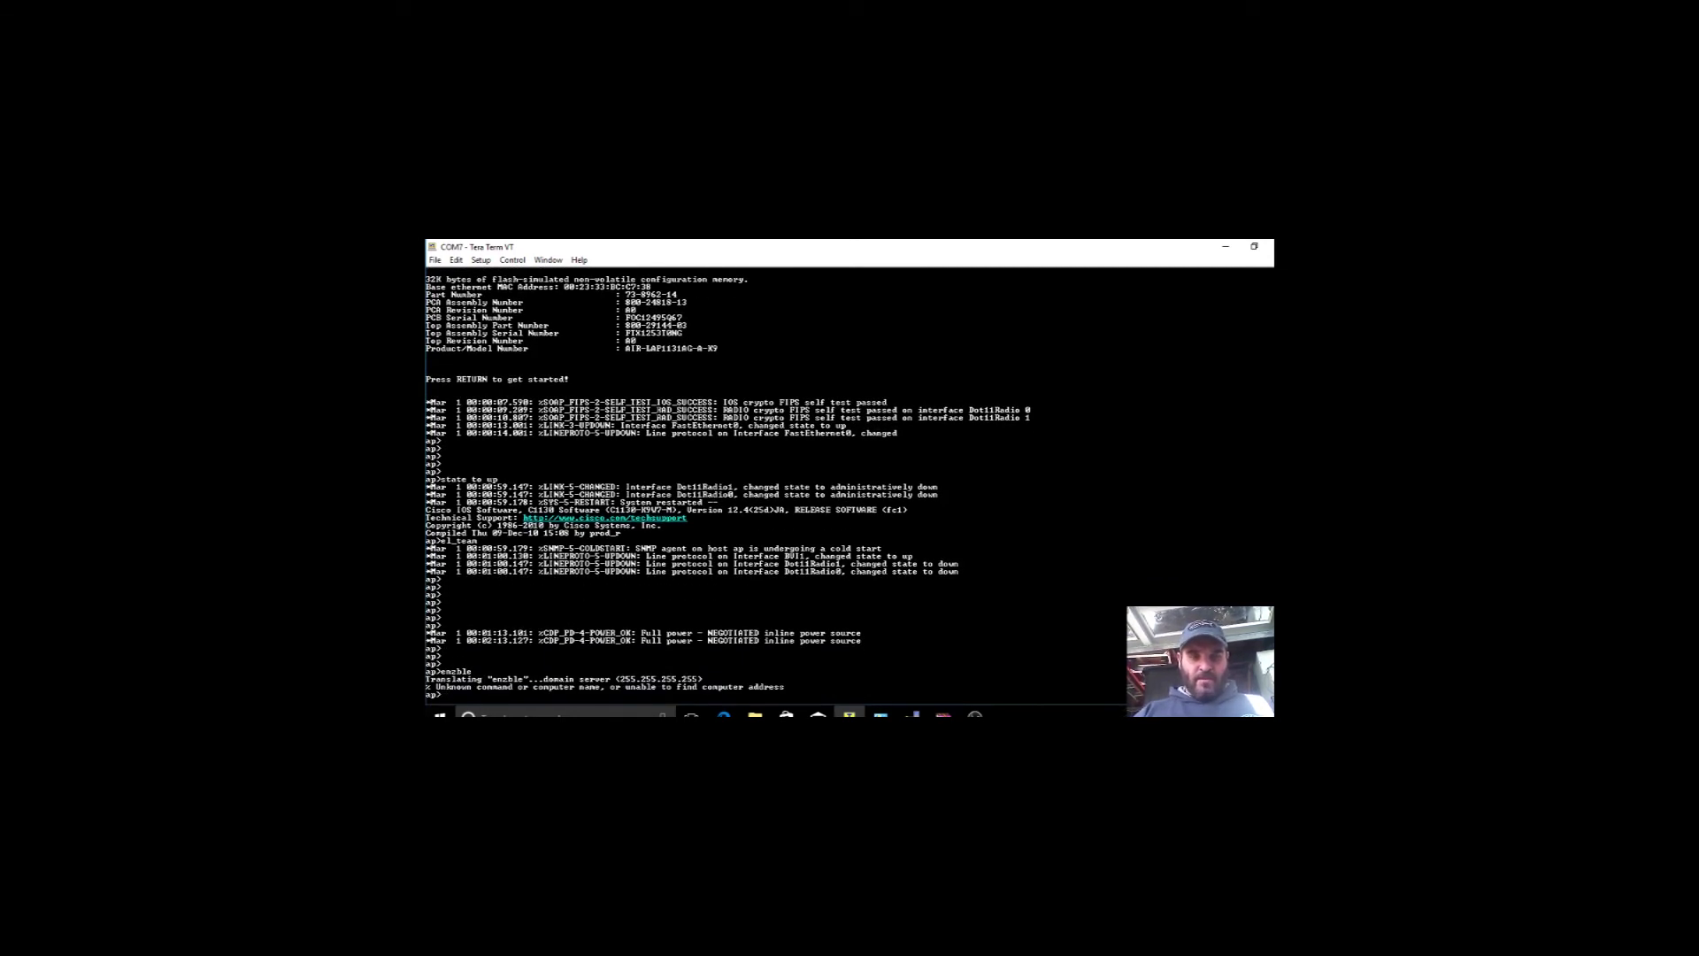
{"action": "type", "text": "enable"}
{"action": "key", "text": "Return"}
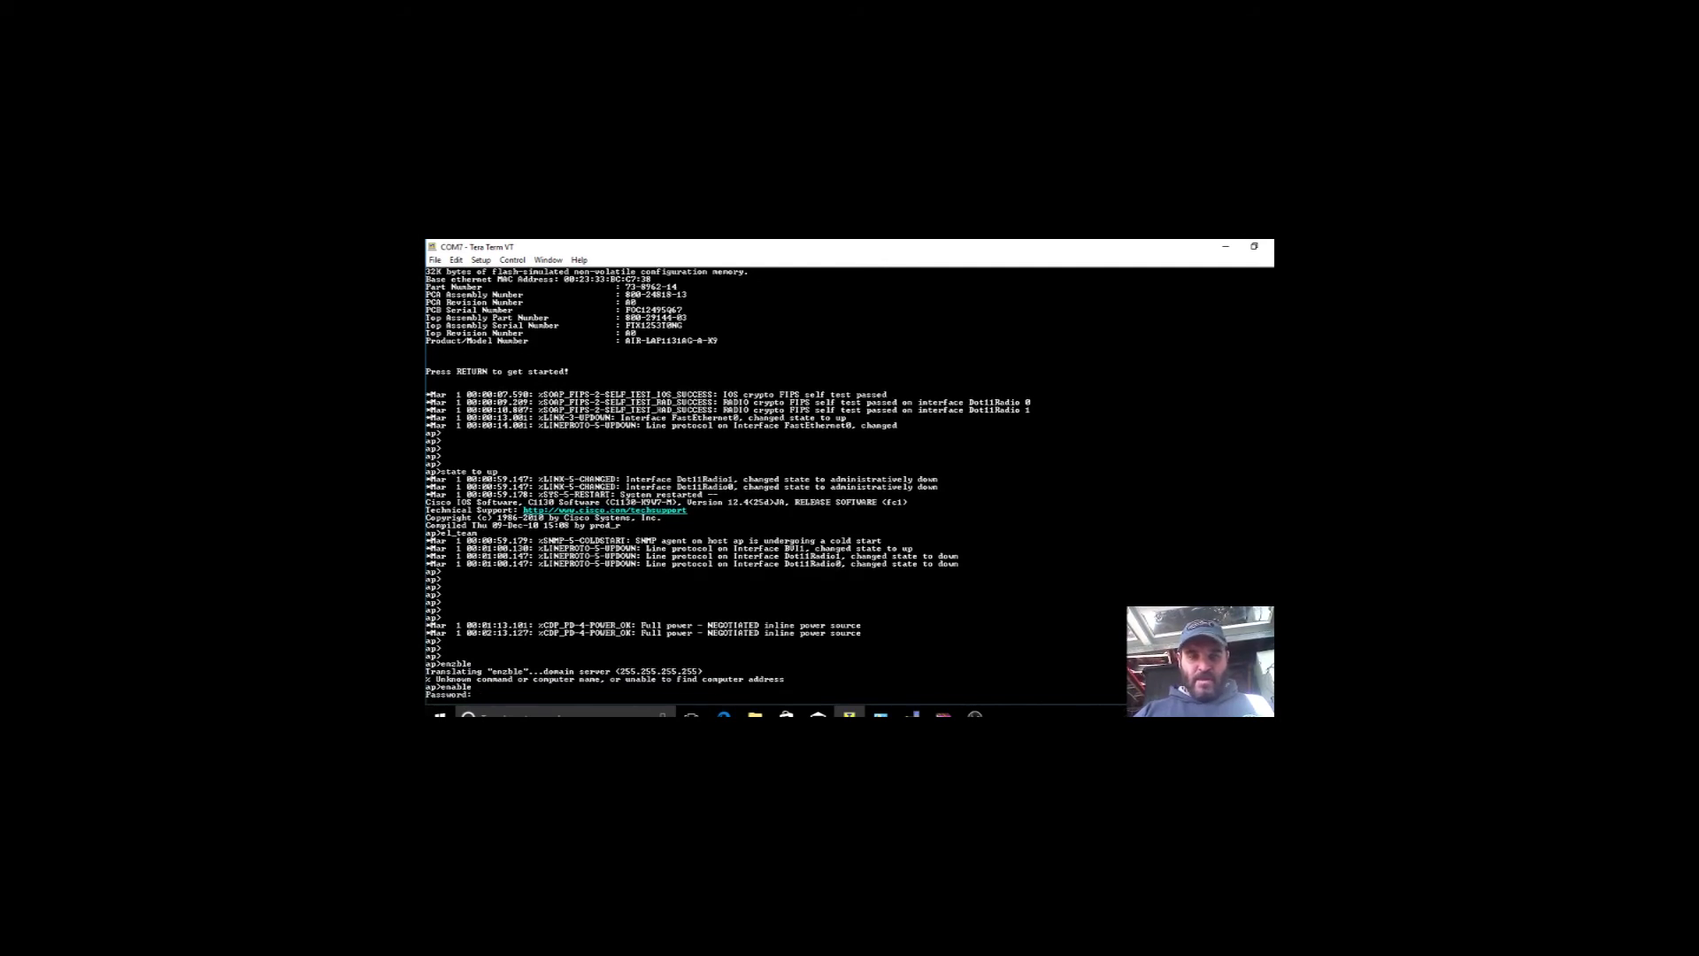
{"action": "key", "text": "Return"}
{"action": "key", "text": "Return"}
{"action": "key", "text": "Return"}
{"action": "key", "text": "Return"}
{"action": "key", "text": "Return"}
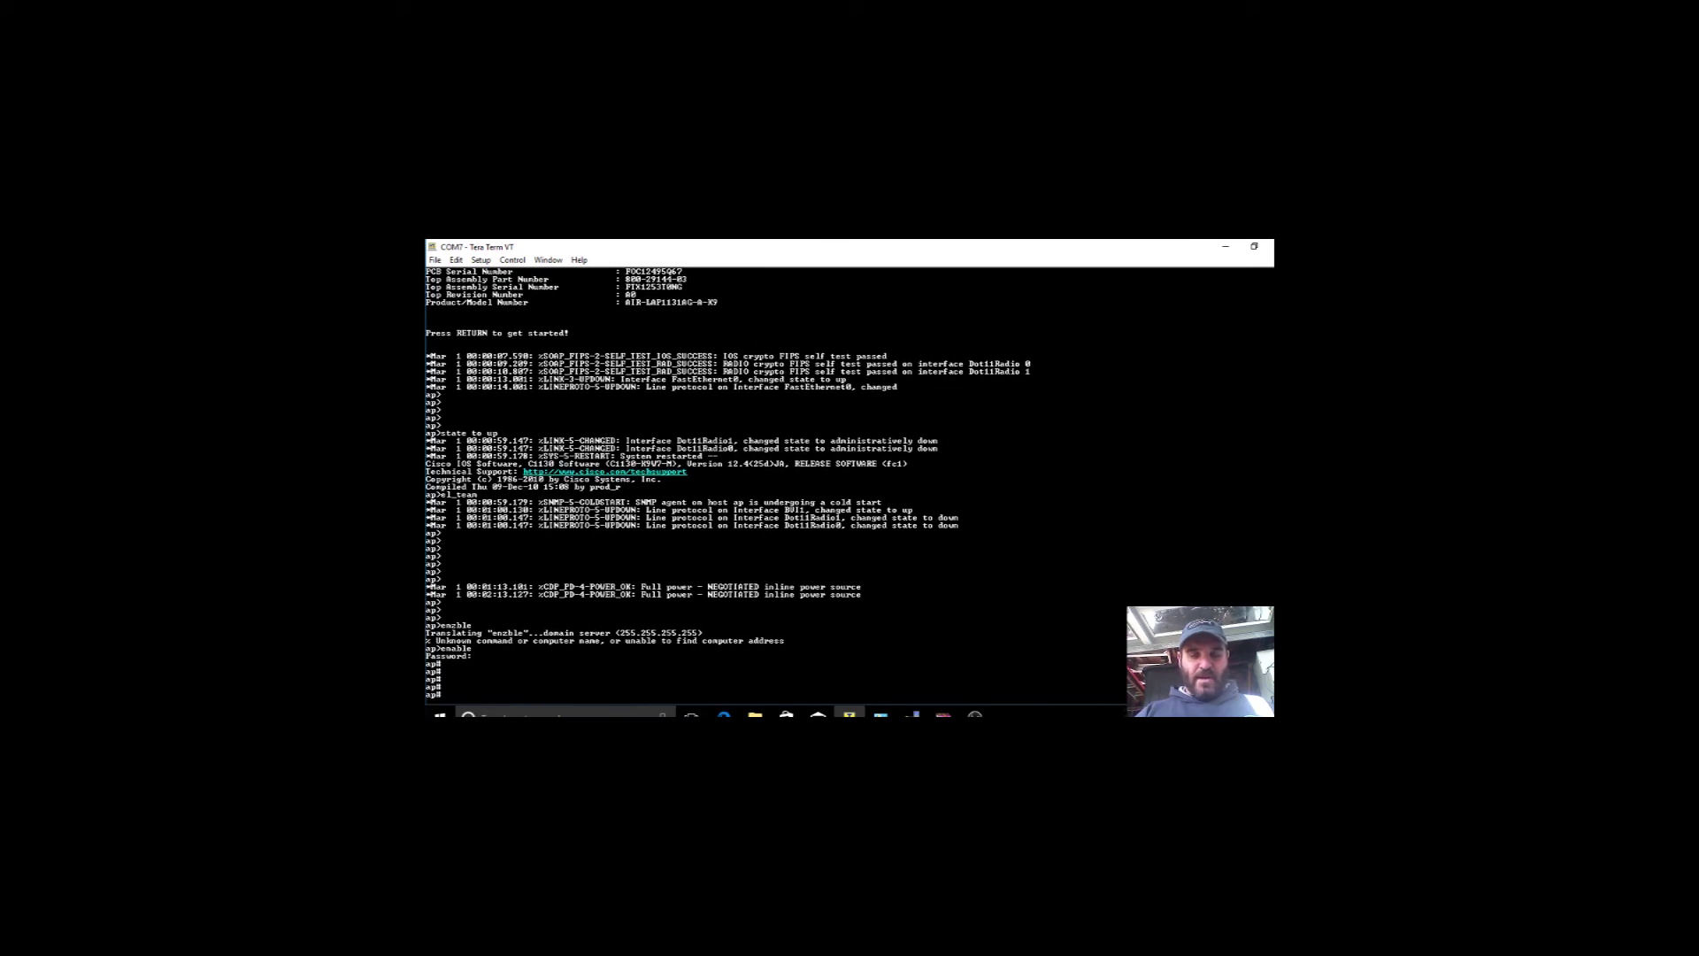
{"action": "type", "text": "sh run"}
{"action": "key", "text": "Return"}
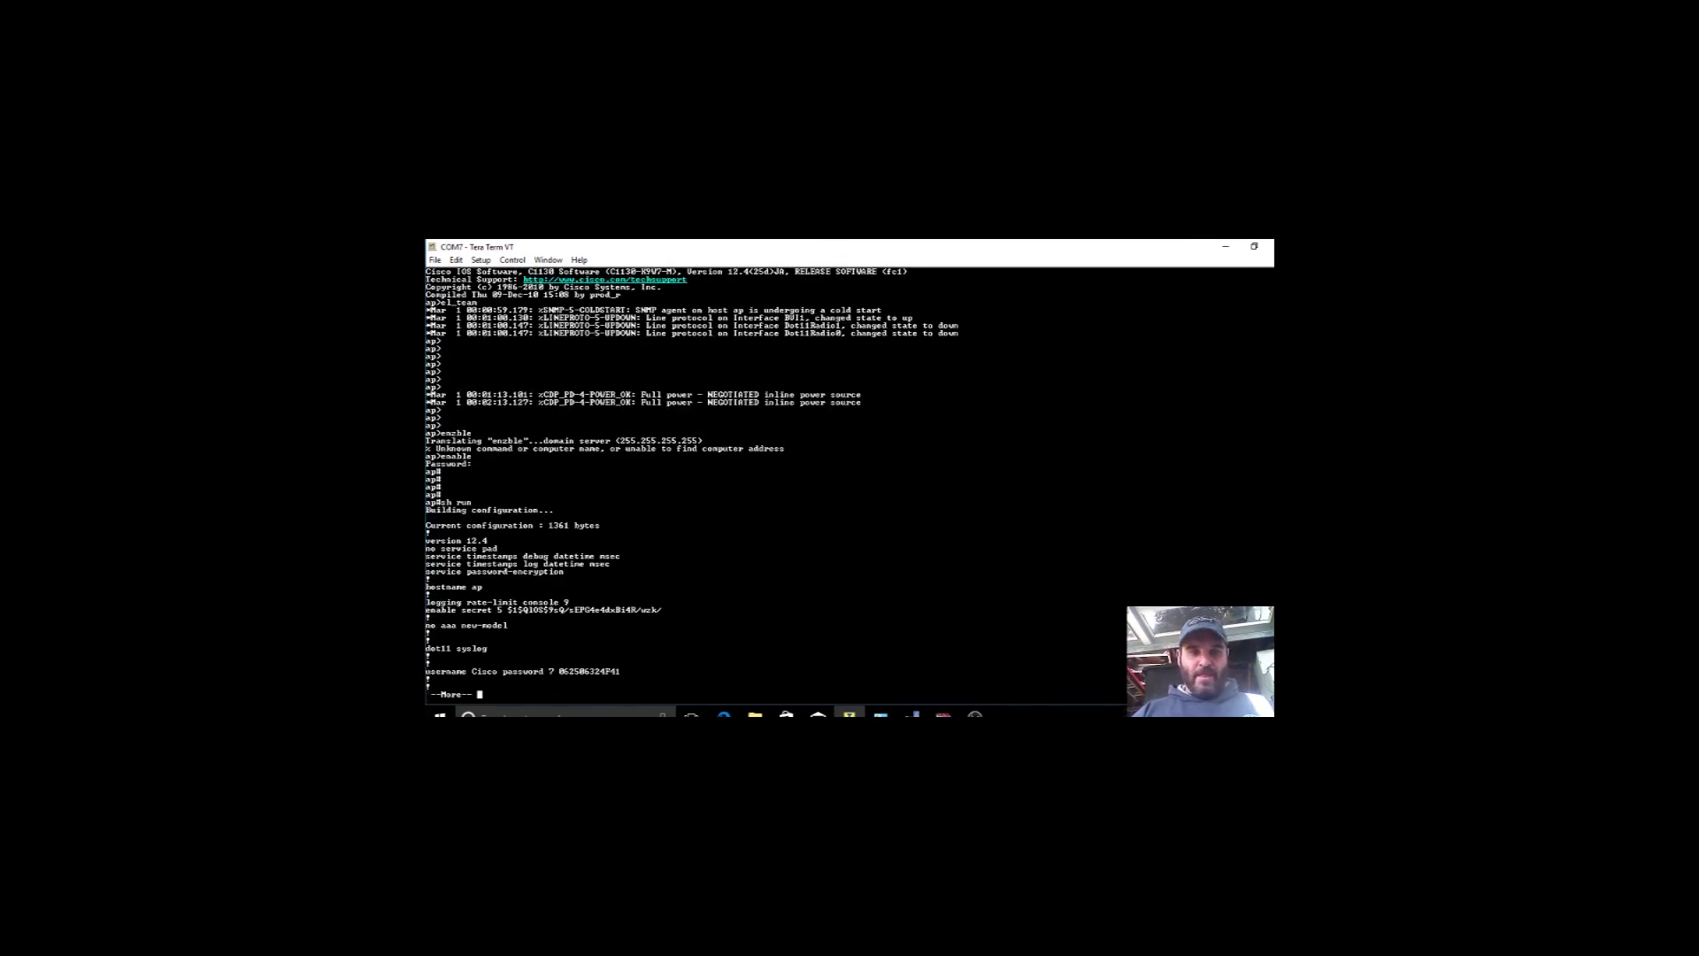
Page the 1361-byte running configuration through to its end at the ap# prompt
{"action": "key", "text": "space"}
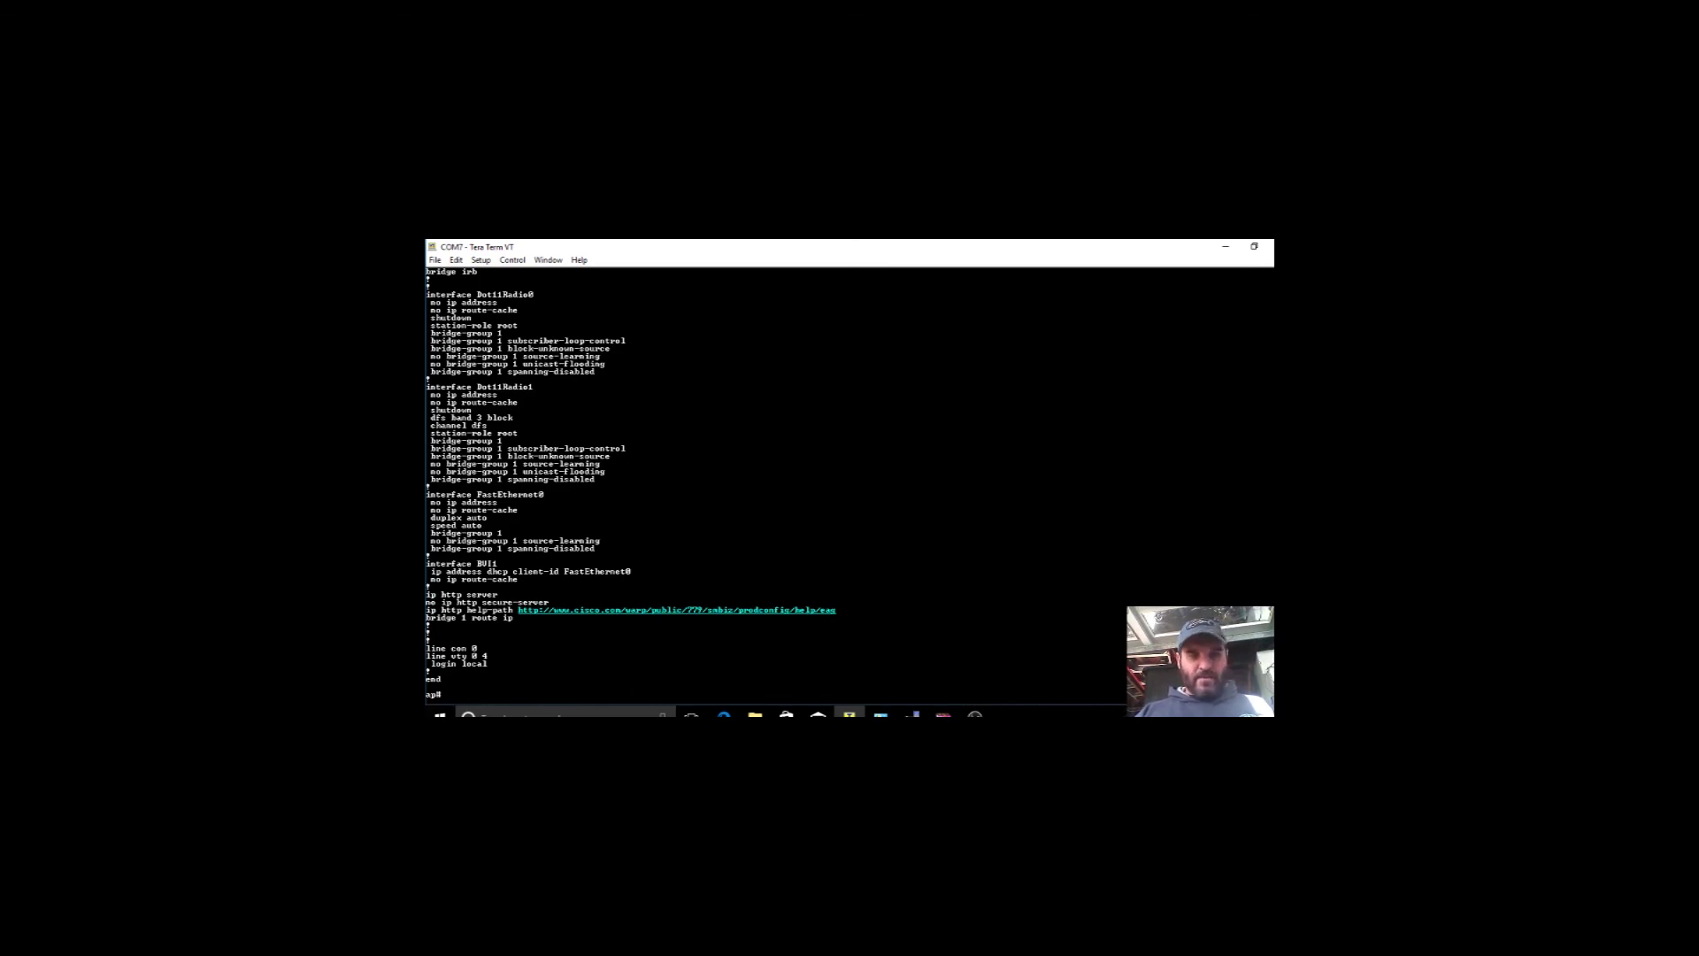
{"action": "key", "text": "BackSpace"}
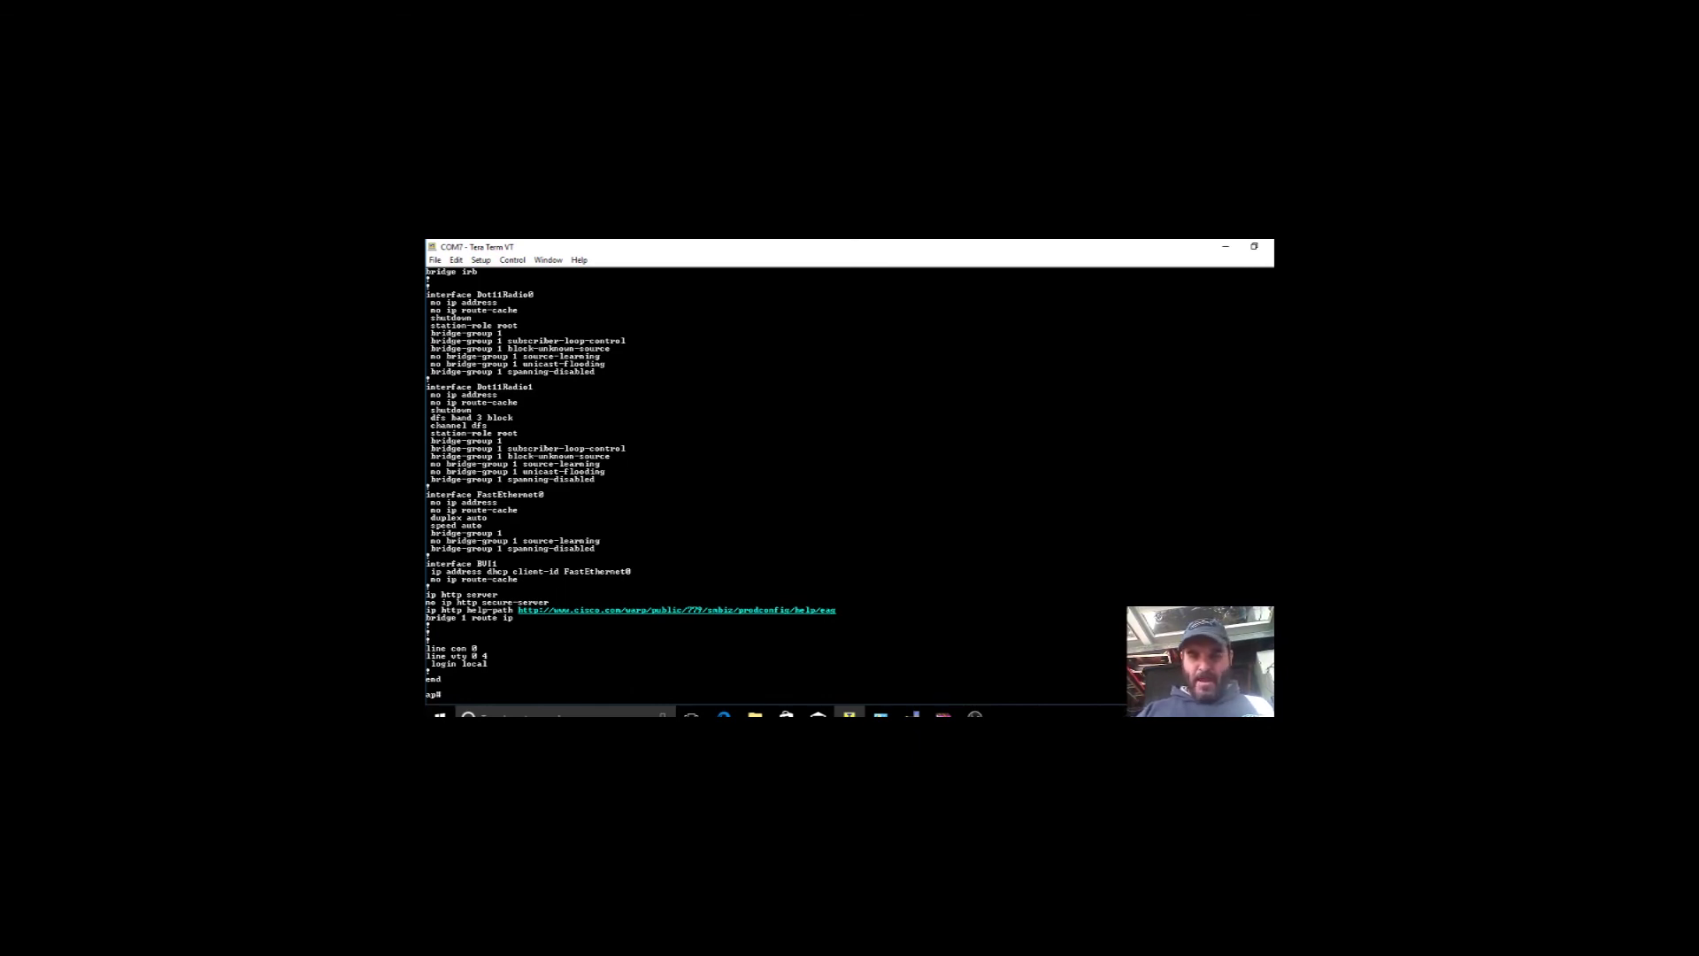